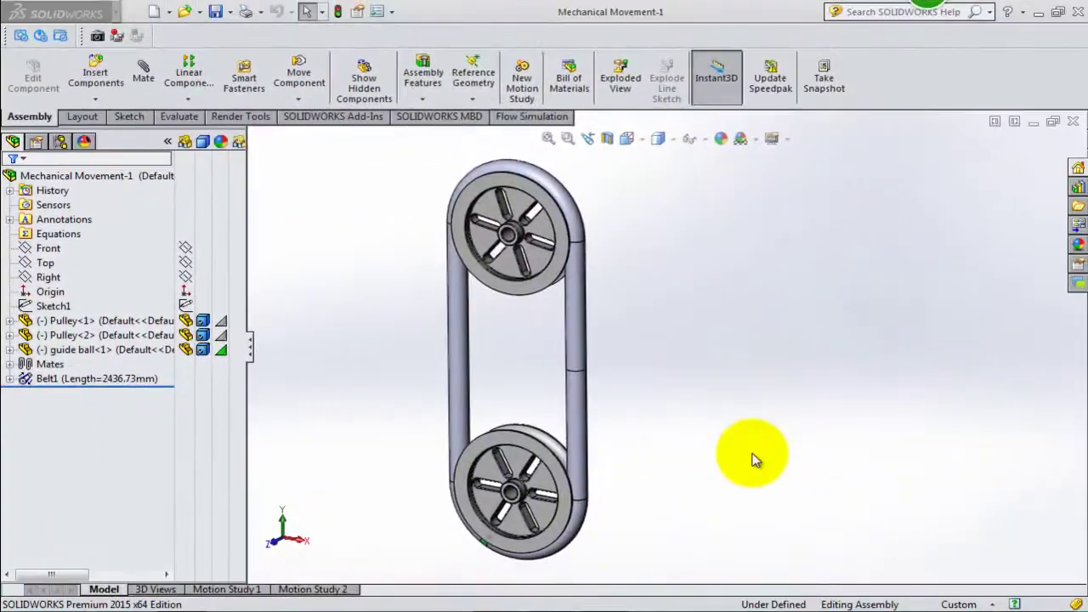
Switch to the Motion Study 2 tab for the Mechanical Movement-1 belt-and-pulley assembly.
{"action": "left_click", "coordinate": [352, 590]}
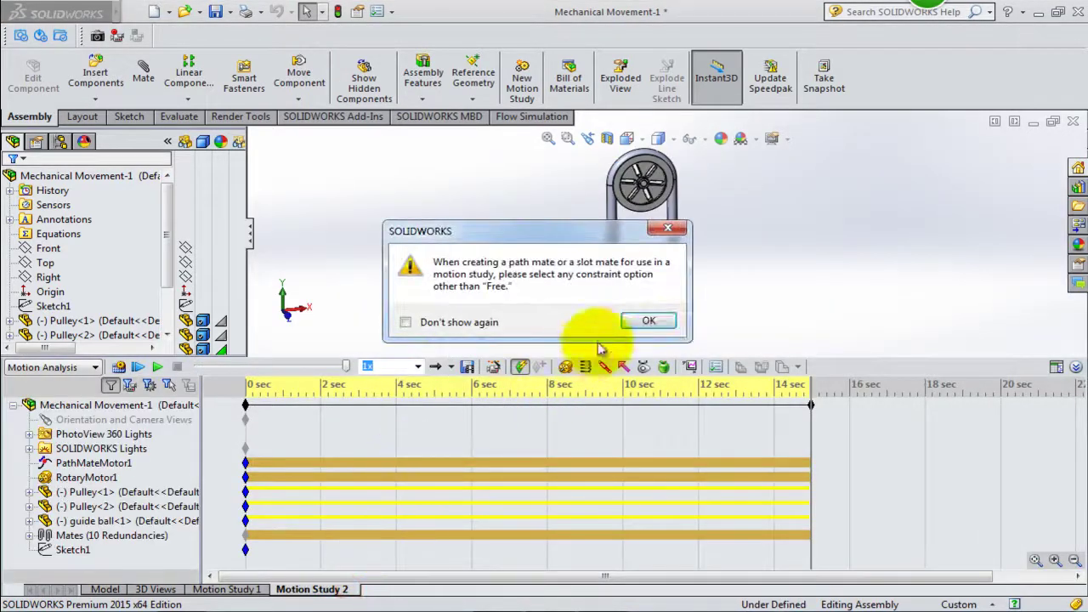
Acknowledge the opening warning and calculate Motion Study 2.
{"action": "left_click", "coordinate": [644, 323]}
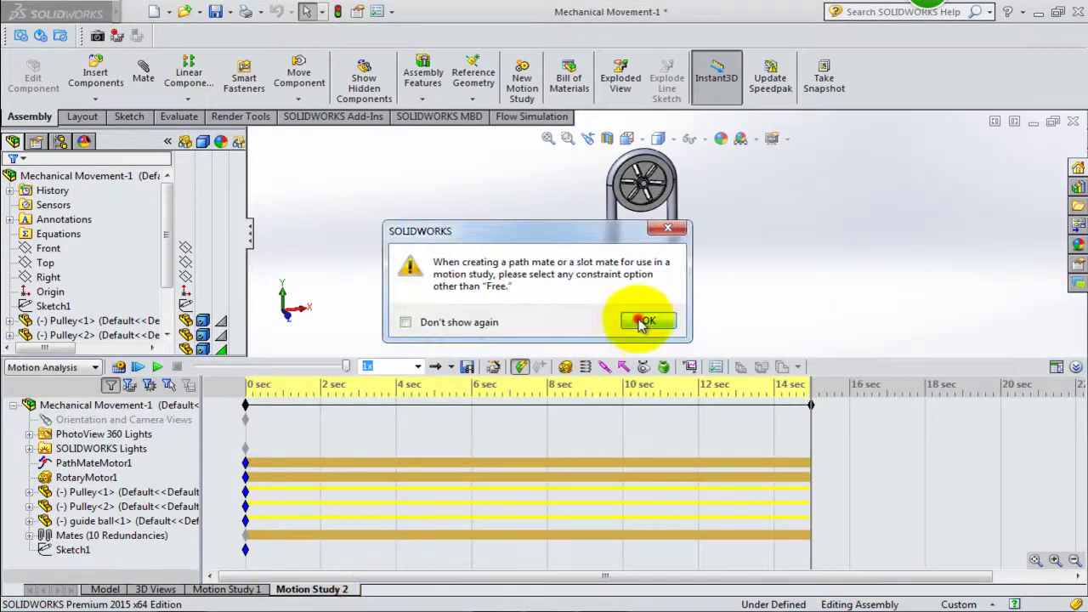
{"action": "left_click", "coordinate": [162, 366]}
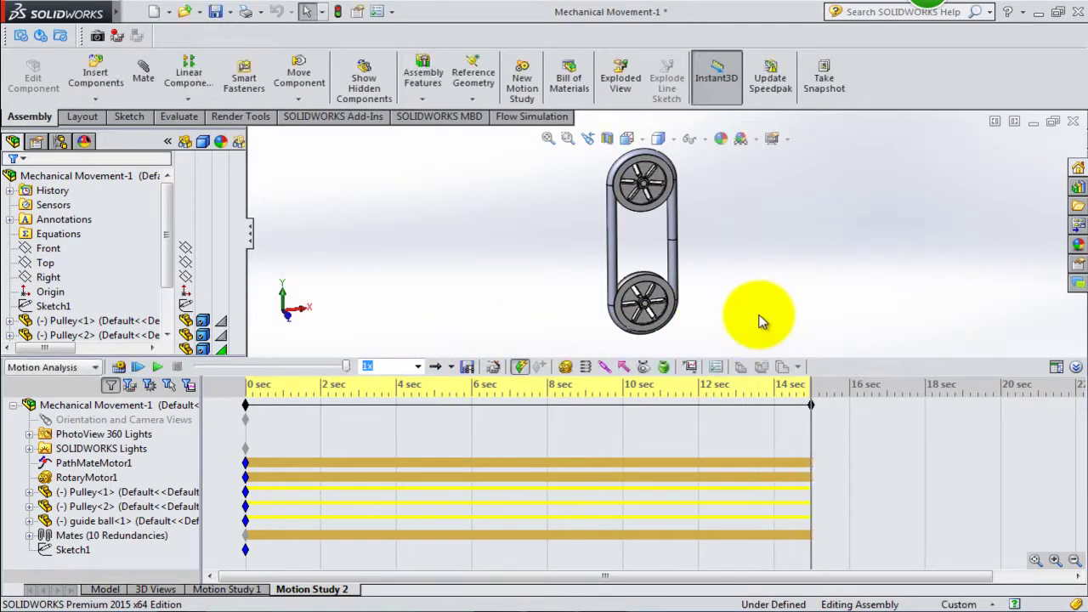
{"action": "middle_click_drag", "start_coordinate": [735, 316], "coordinate": [697, 356]}
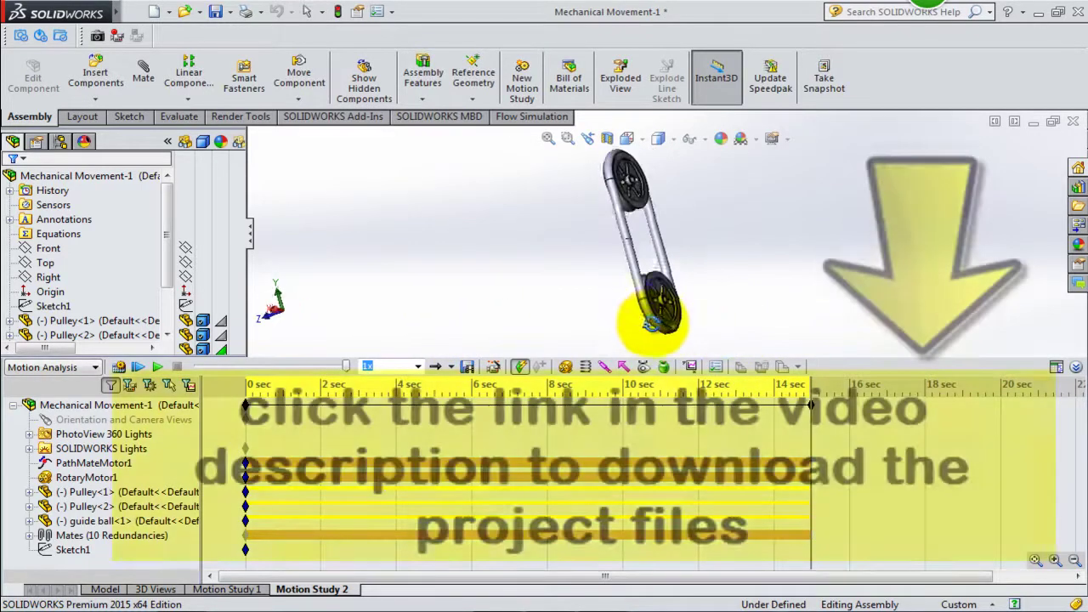
Collapse the MotionManager timeline, dismiss the path mate warning, and play back the motion.
{"action": "left_click", "coordinate": [1076, 366]}
{"action": "left_click", "coordinate": [646, 318]}
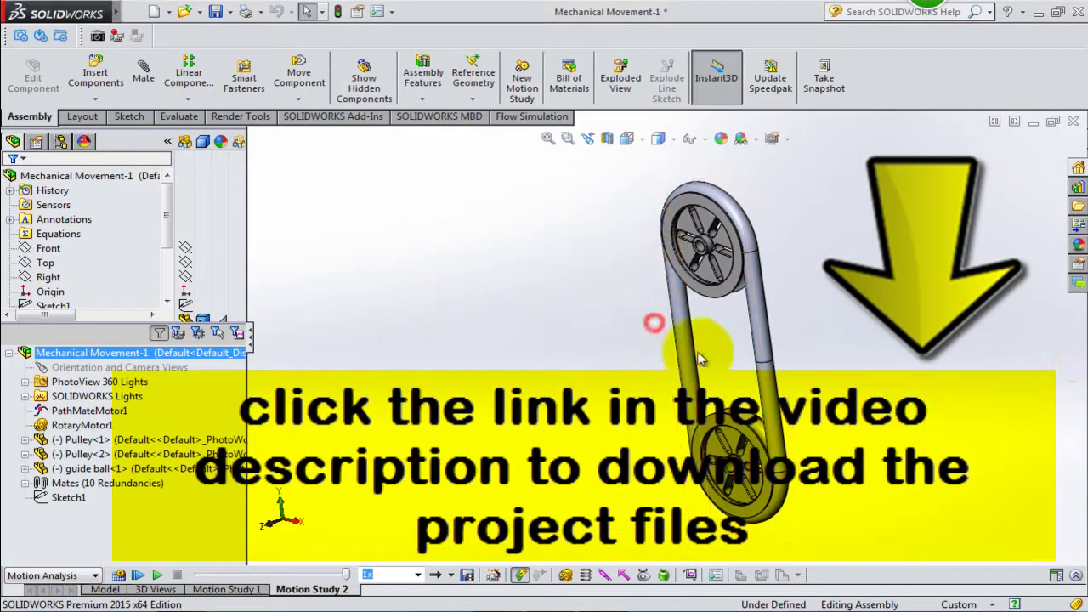
{"action": "mouse_move", "coordinate": [652, 318]}
{"action": "middle_mouse_down"}
{"action": "mouse_move", "coordinate": [726, 312]}
{"action": "mouse_move", "coordinate": [710, 335]}
{"action": "middle_mouse_up"}
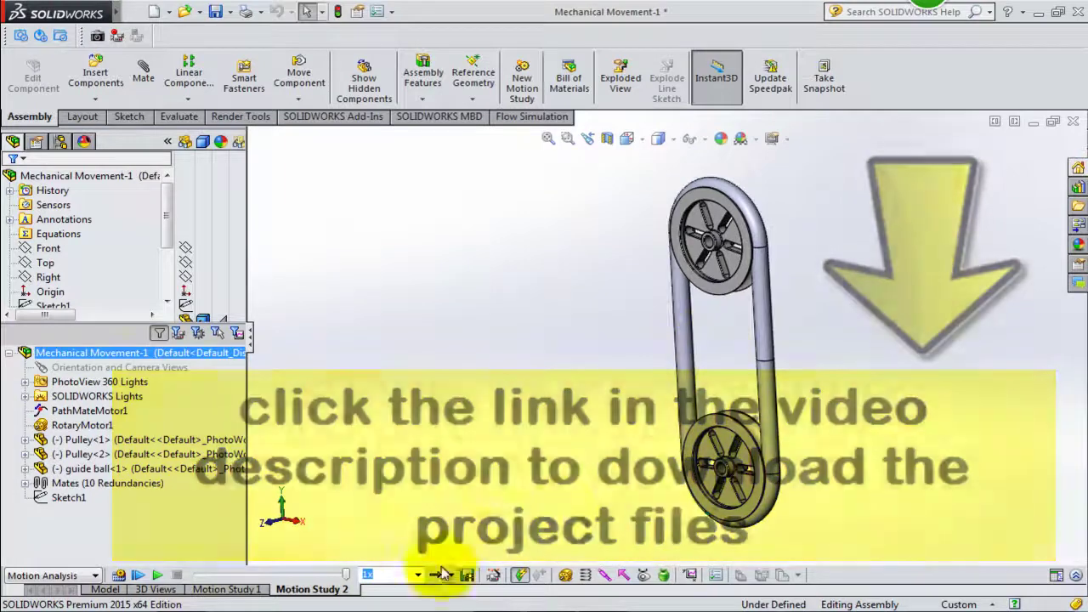
{"action": "left_click", "coordinate": [158, 576]}
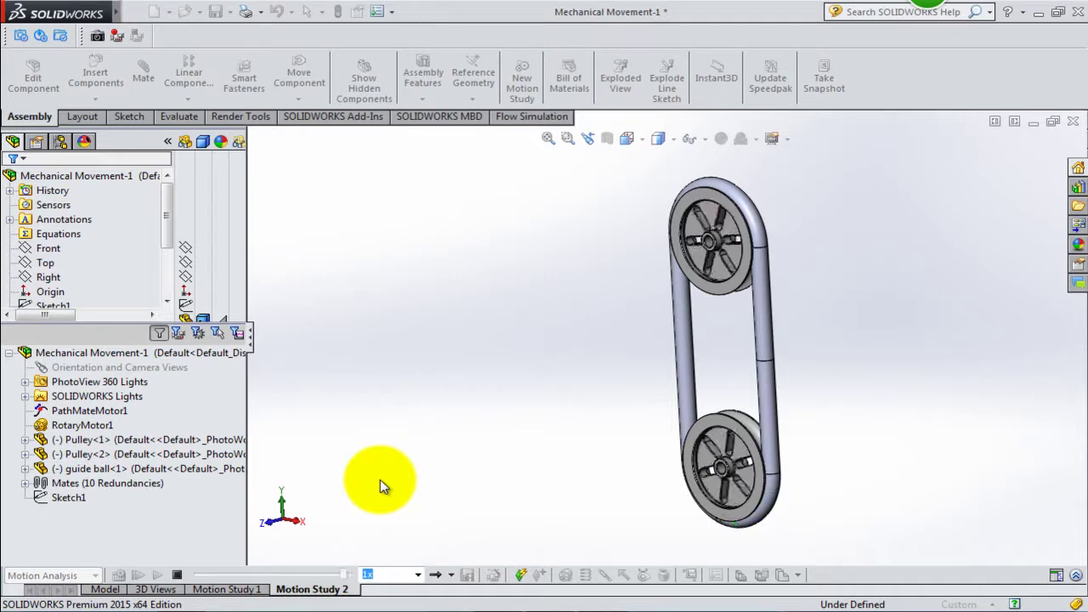
Create a new assembly from the assembly template, cancelling Begin Assembly.
{"action": "left_click", "coordinate": [155, 11]}
{"action": "left_click", "coordinate": [376, 238]}
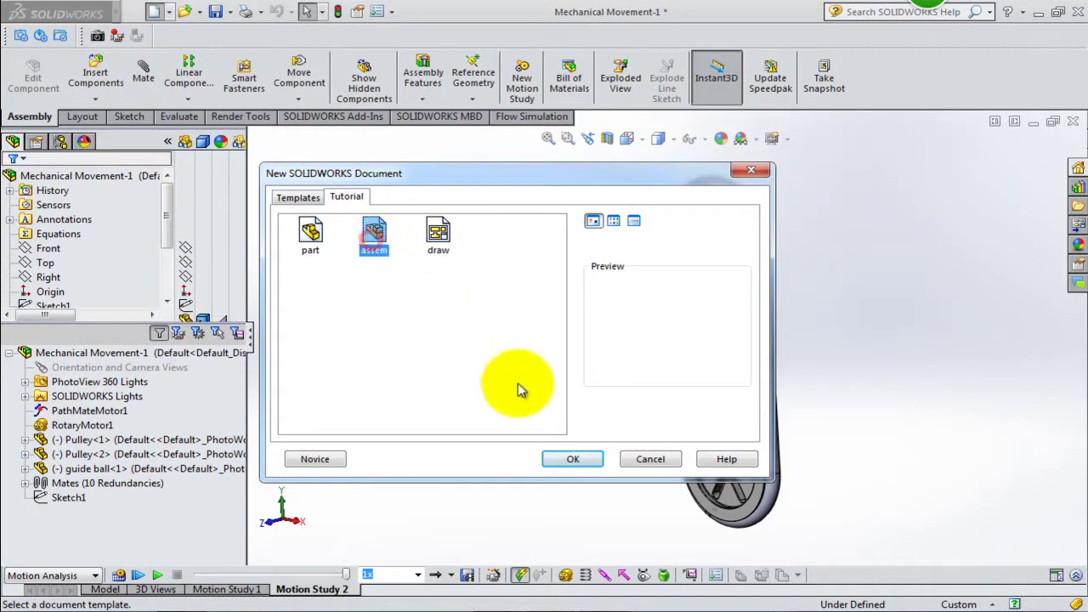
{"action": "left_click", "coordinate": [567, 461]}
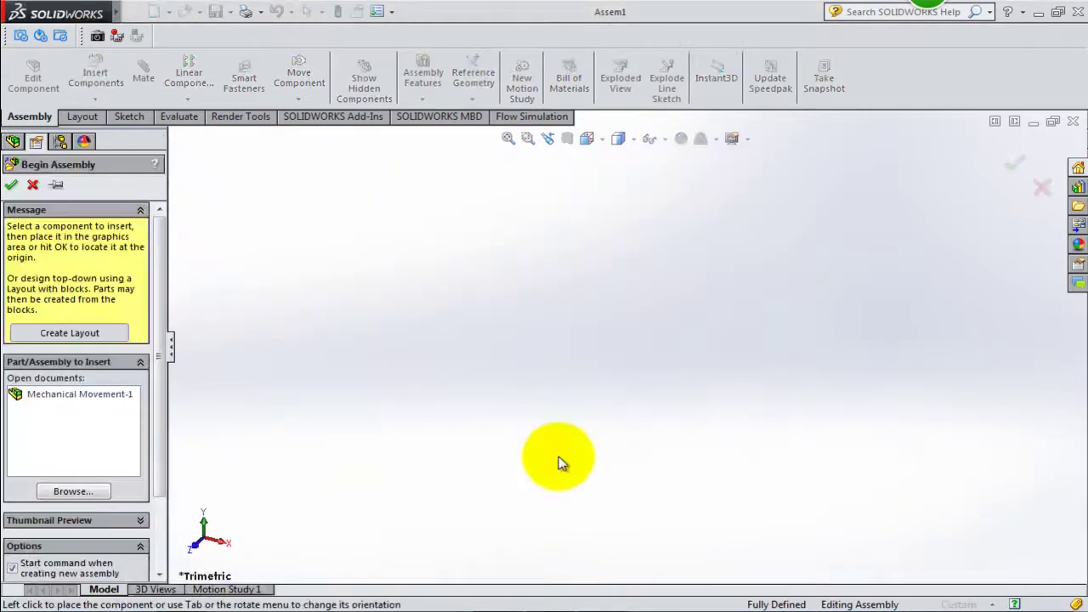
{"action": "left_click", "coordinate": [33, 186]}
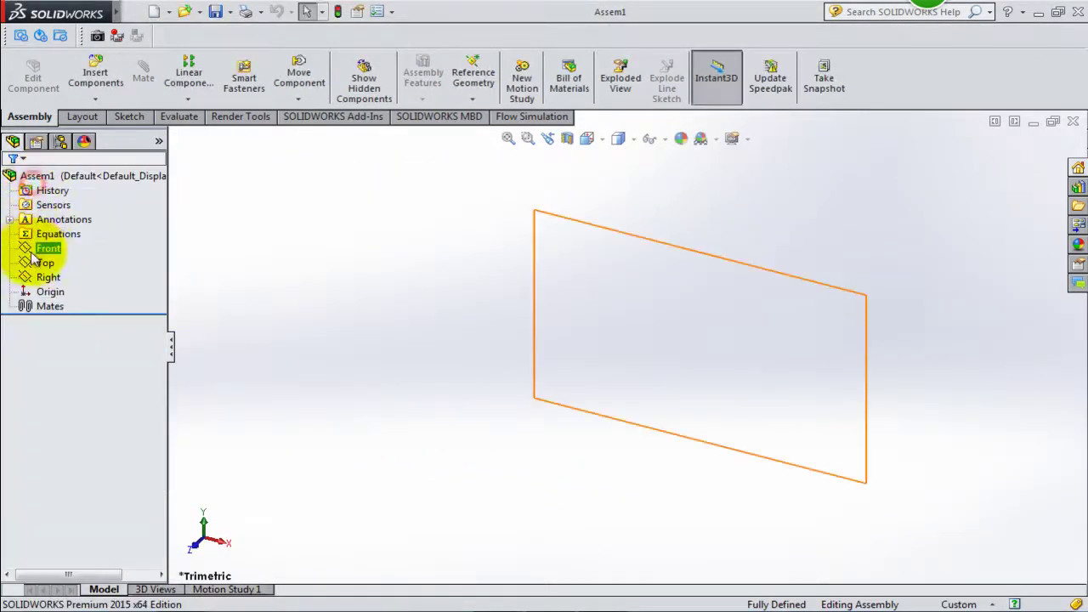
Sketch a vertical centerpoint straight slot at the origin on the Front plane.
{"action": "left_click", "coordinate": [41, 248]}
{"action": "left_click", "coordinate": [53, 227]}
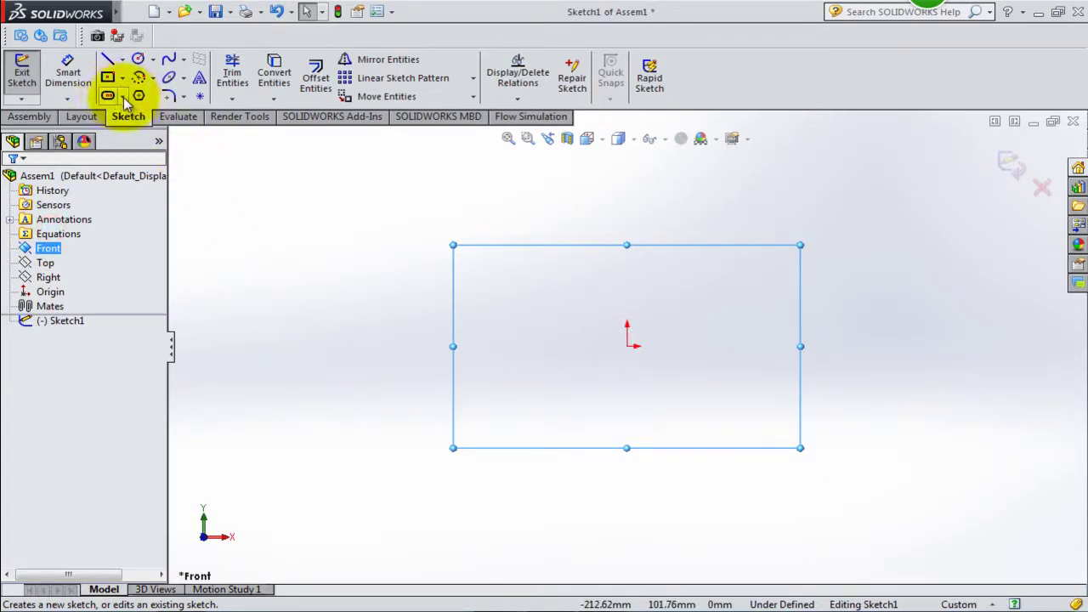
{"action": "left_click", "coordinate": [124, 98]}
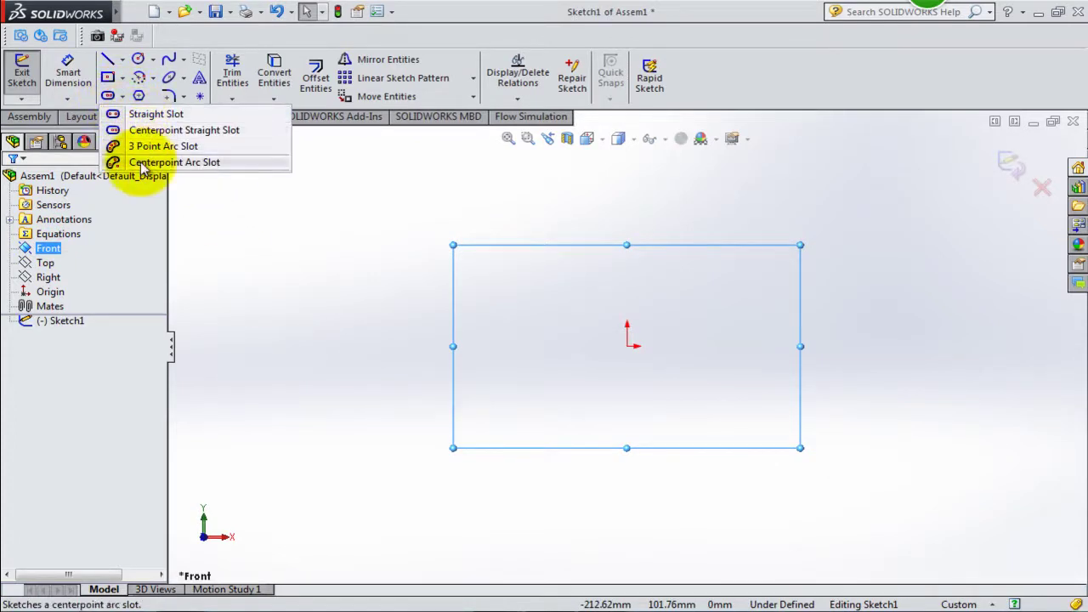
{"action": "left_click", "coordinate": [145, 130]}
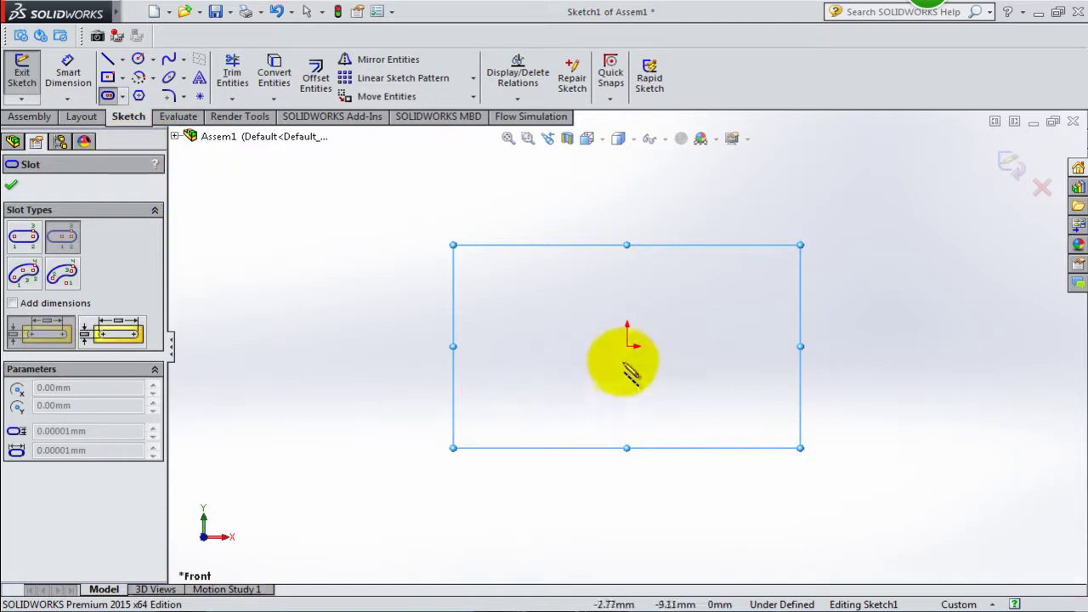
{"action": "left_click", "coordinate": [627, 346]}
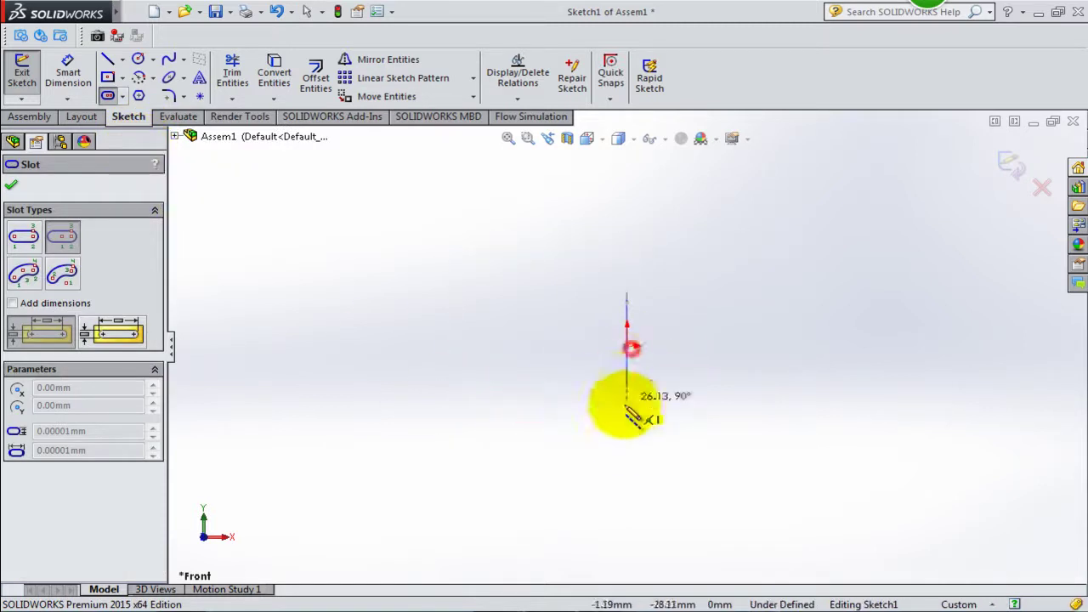
{"action": "left_click", "coordinate": [605, 460]}
{"action": "left_click", "coordinate": [580, 502]}
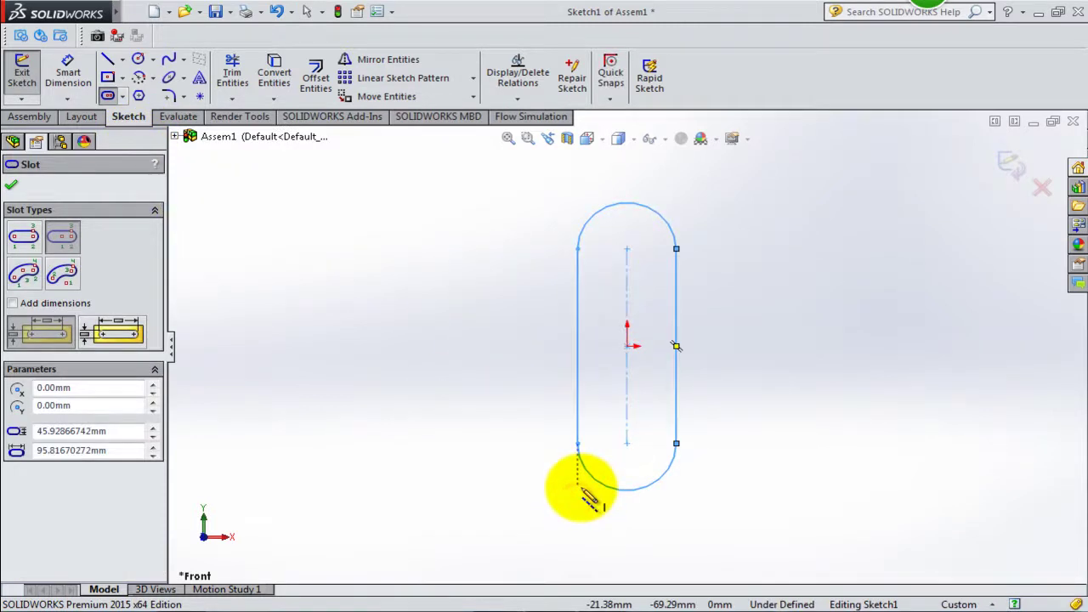
{"action": "left_click", "coordinate": [68, 73]}
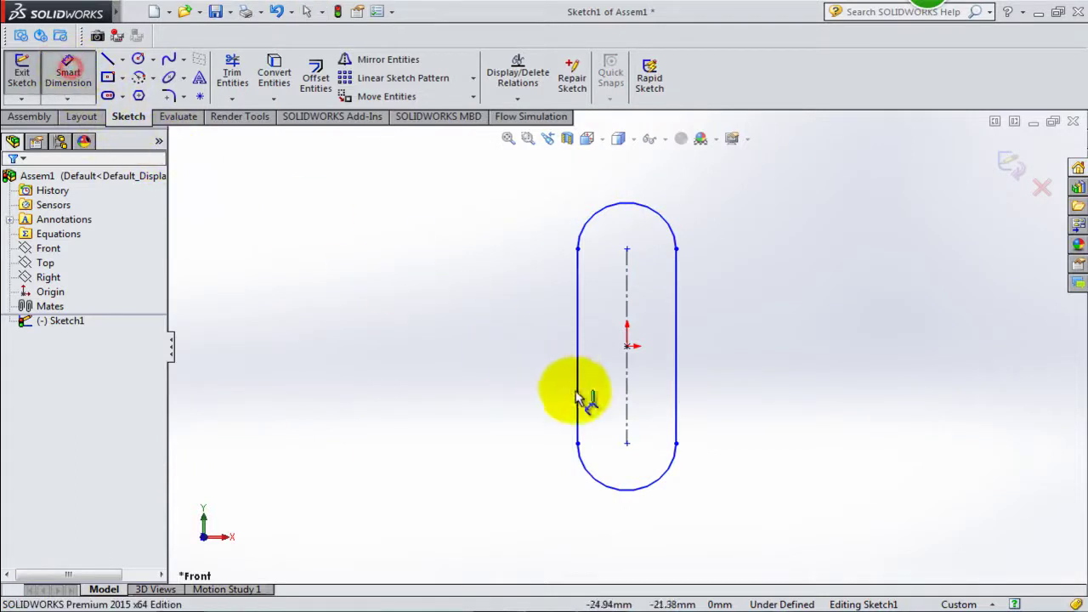
Dimension the slot to 700 mm length and R30 ends, then exit the sketch.
{"action": "left_click", "coordinate": [629, 417]}
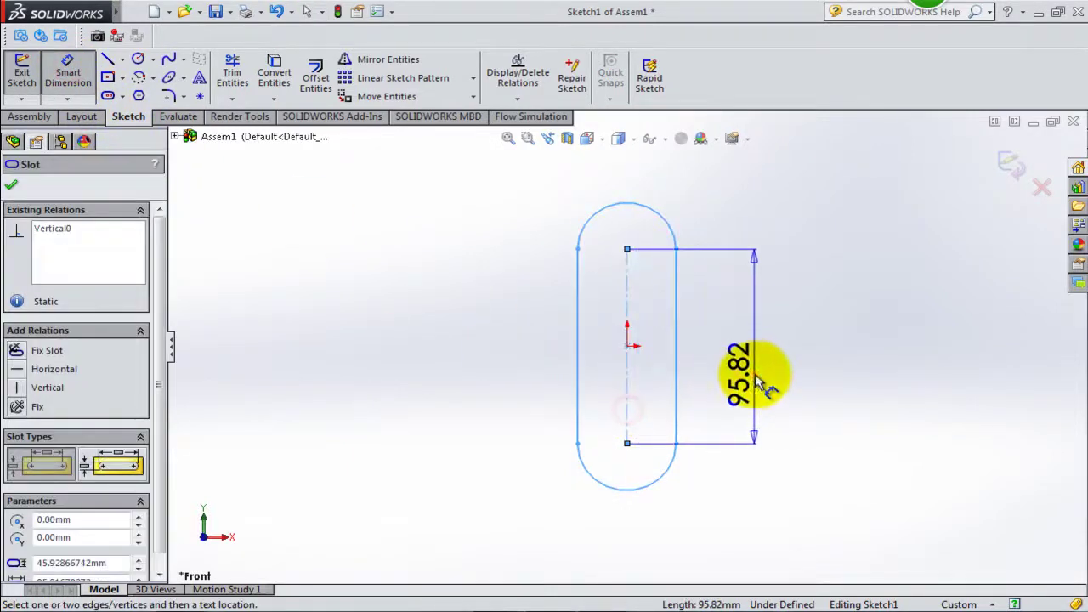
{"action": "left_click", "coordinate": [759, 376]}
{"action": "type", "text": "700"}
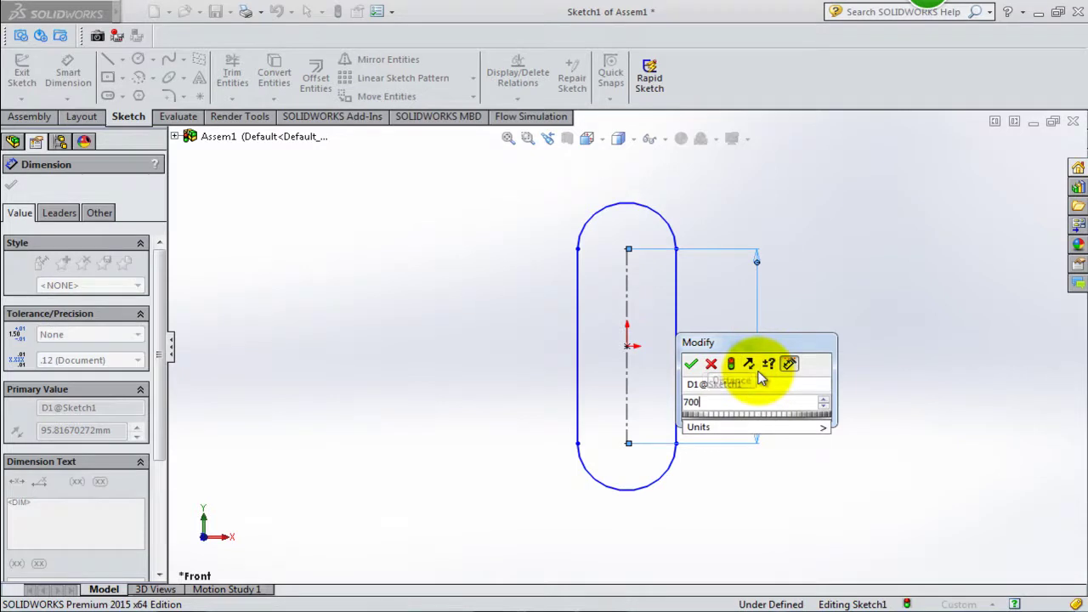
{"action": "key", "text": "Return"}
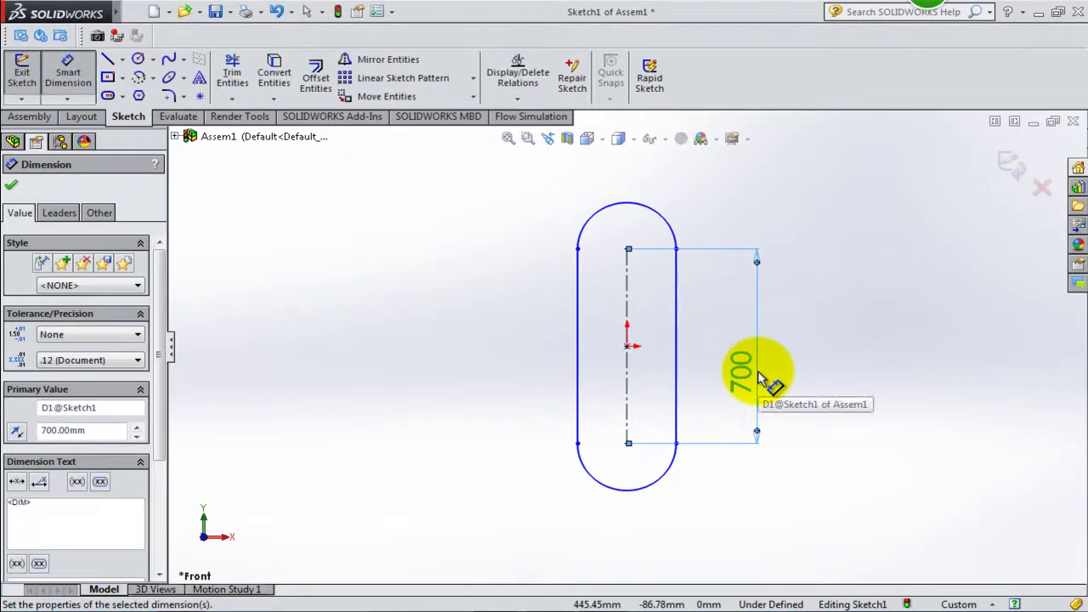
{"action": "left_click", "coordinate": [668, 484]}
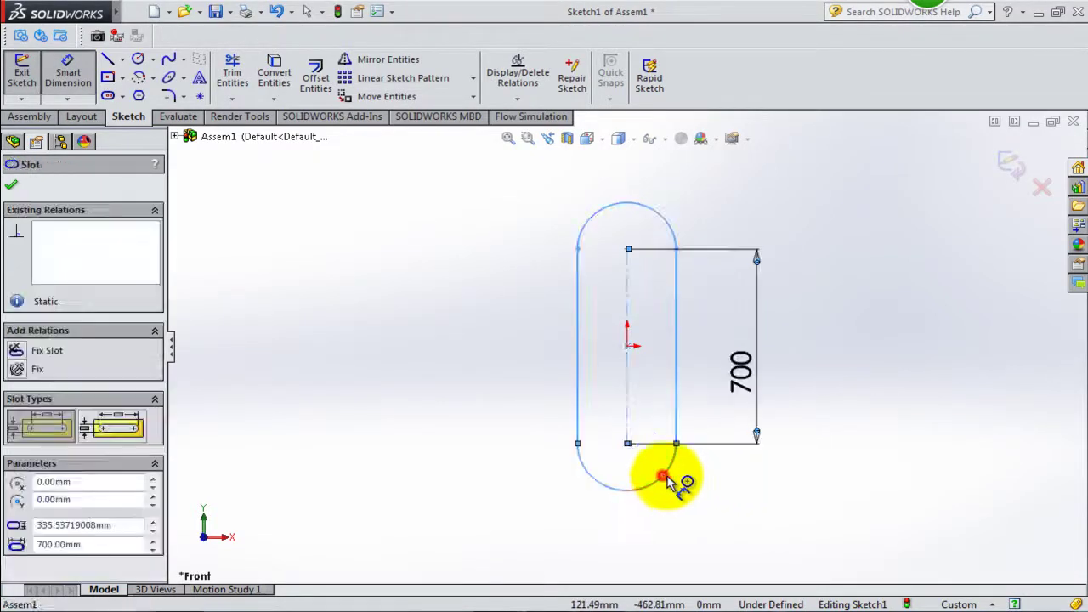
{"action": "left_click", "coordinate": [714, 504]}
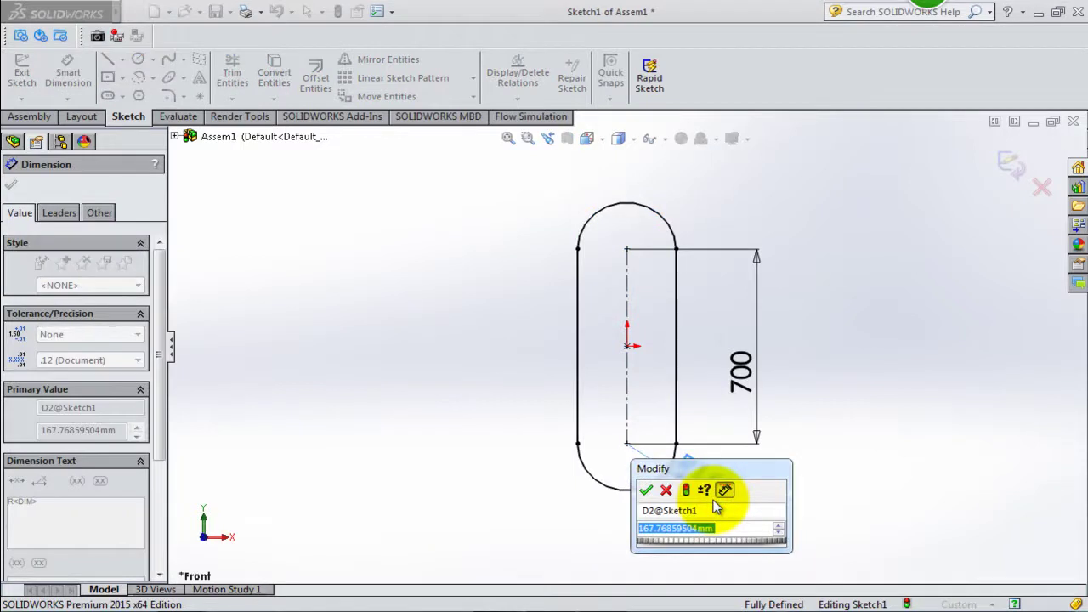
{"action": "type", "text": "30"}
{"action": "key", "text": "Return"}
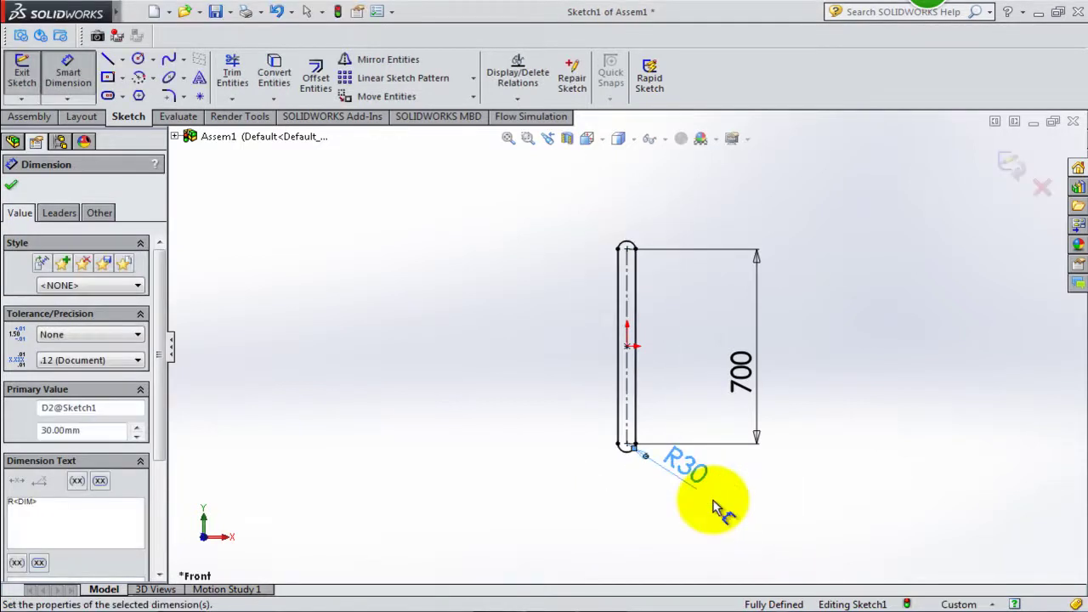
{"action": "left_click", "coordinate": [1011, 166]}
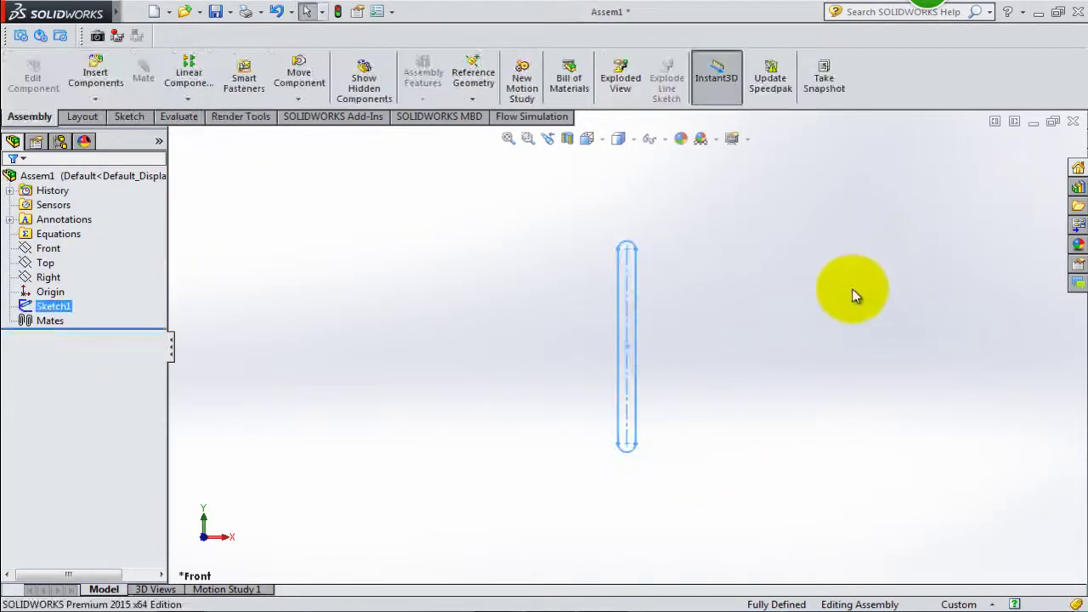
Insert the Pulley part and place it to the left of the slot sketch.
{"action": "left_click", "coordinate": [838, 293]}
{"action": "left_click", "coordinate": [84, 90]}
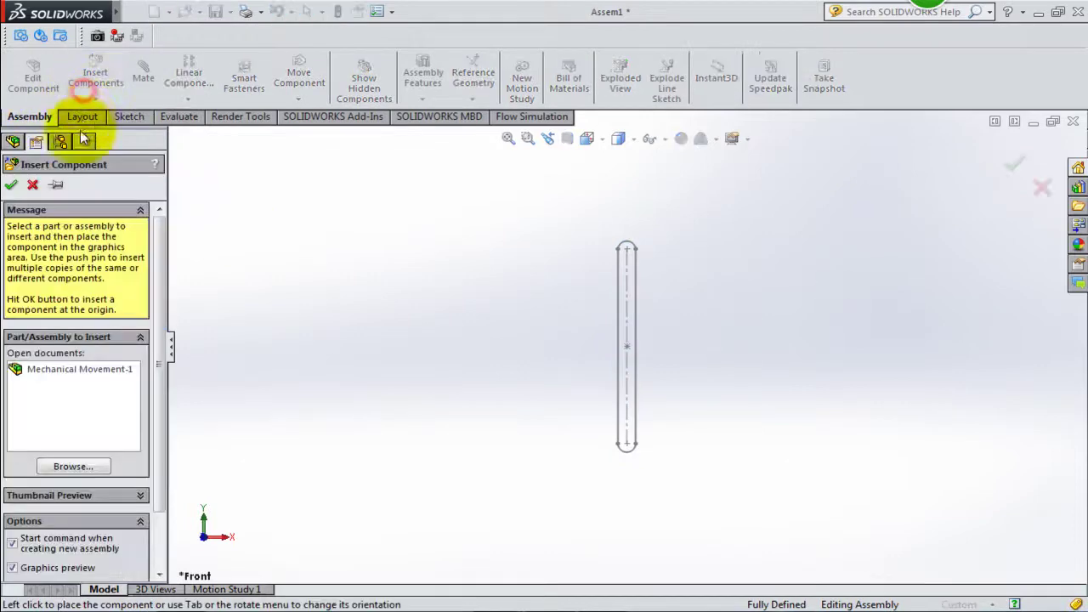
{"action": "left_click", "coordinate": [51, 468]}
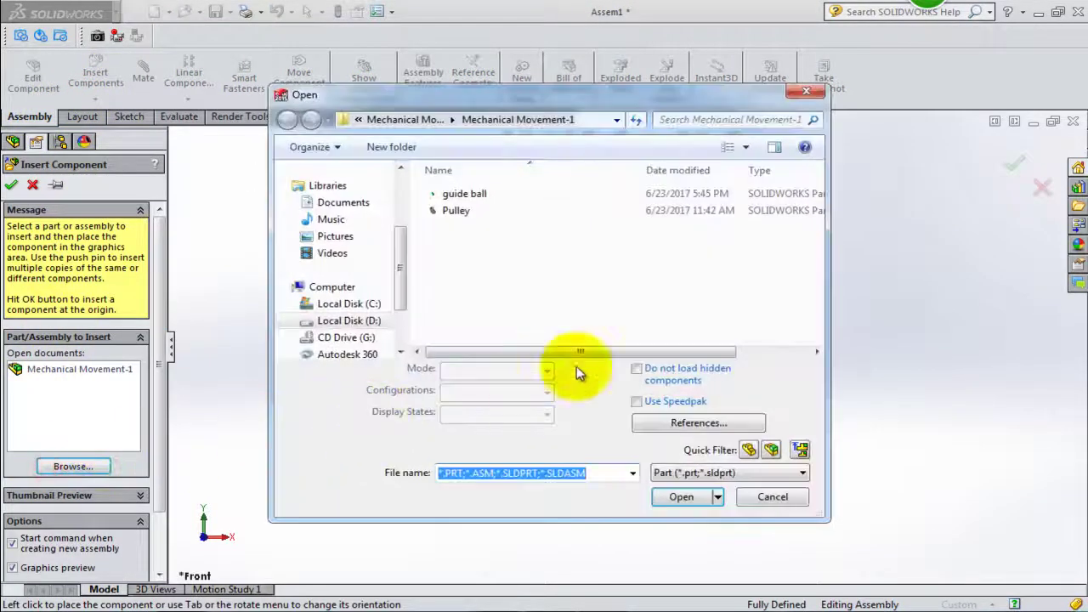
{"action": "left_click", "coordinate": [463, 210]}
{"action": "left_click", "coordinate": [672, 472]}
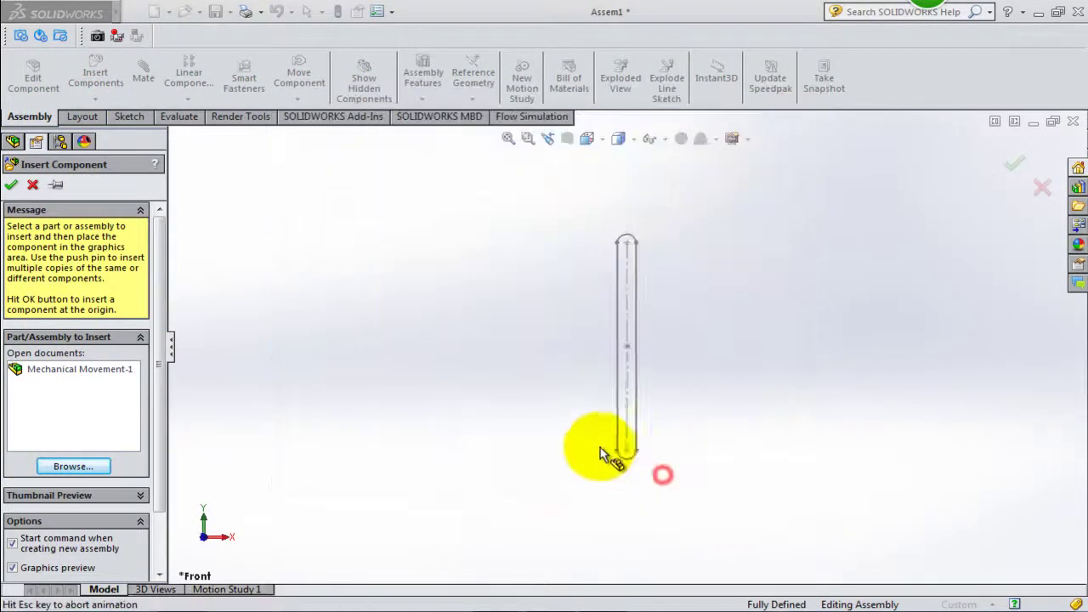
{"action": "scroll", "coordinate": [530, 388], "scroll_direction": "up", "scroll_amount": 5}
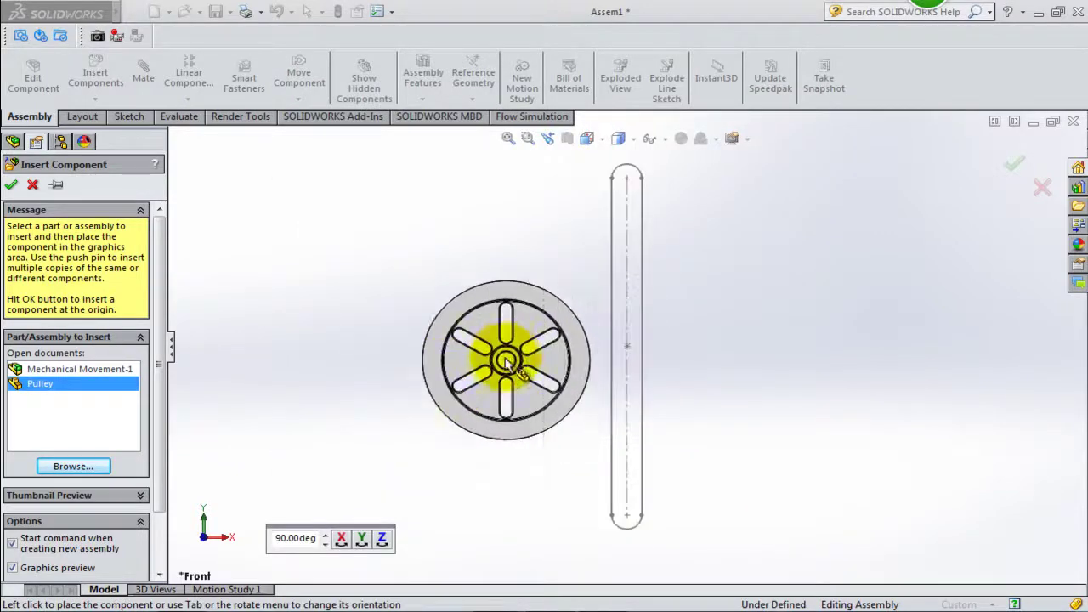
{"action": "left_click", "coordinate": [489, 336]}
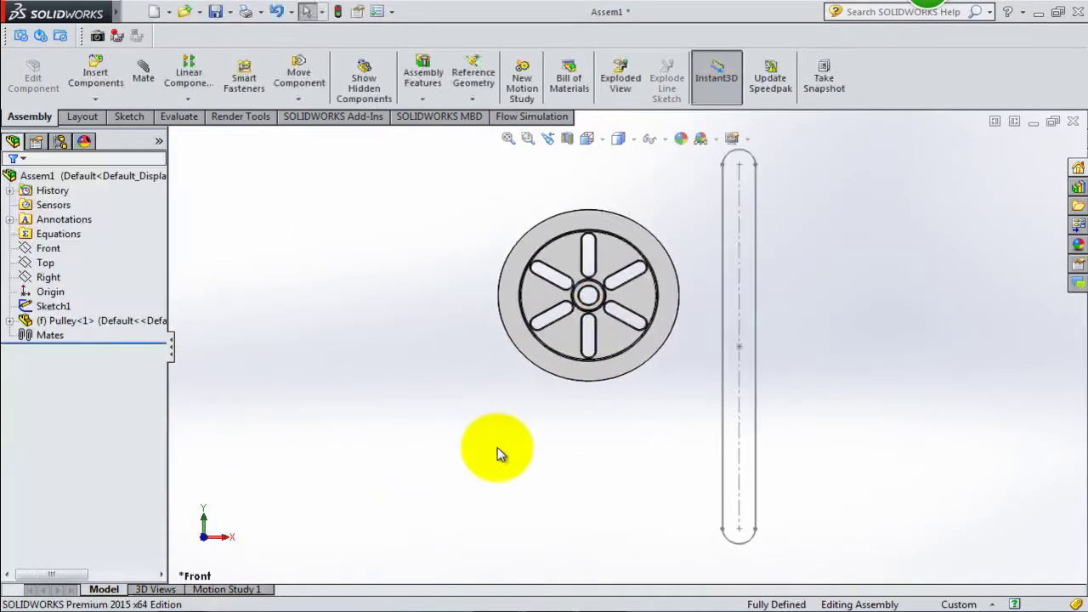
Change the pulley from fixed to floating.
{"action": "middle_click_drag", "start_coordinate": [528, 406], "coordinate": [472, 433]}
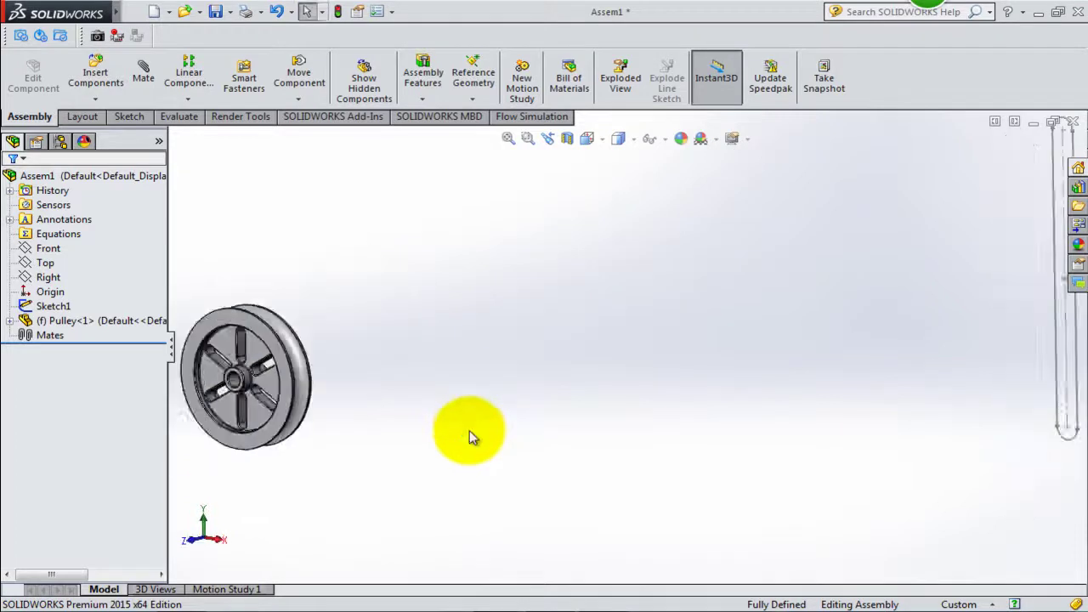
{"action": "right_click", "coordinate": [85, 320]}
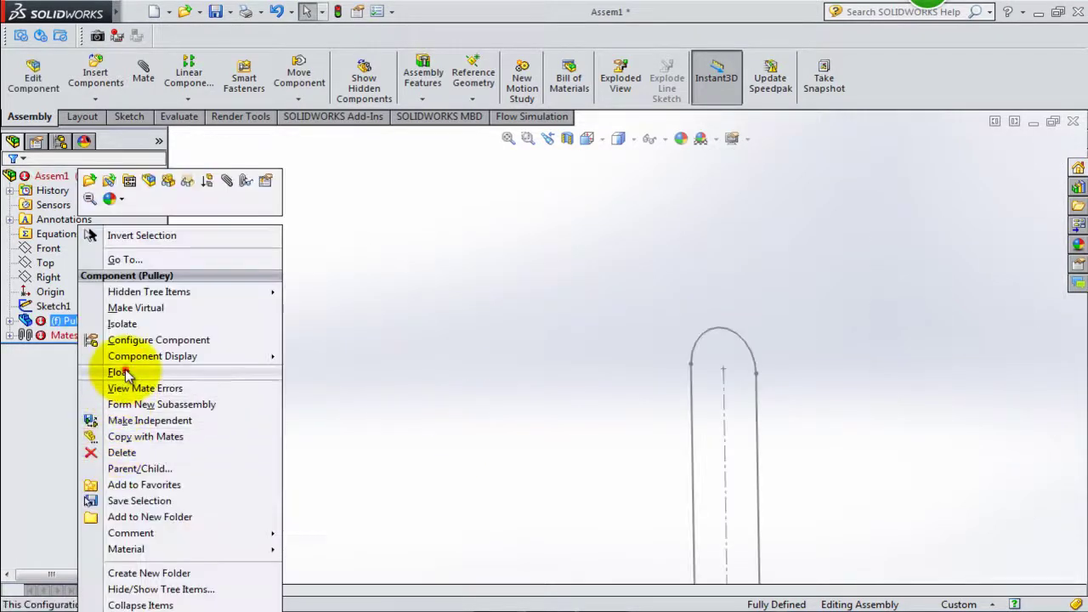
{"action": "left_click", "coordinate": [123, 369]}
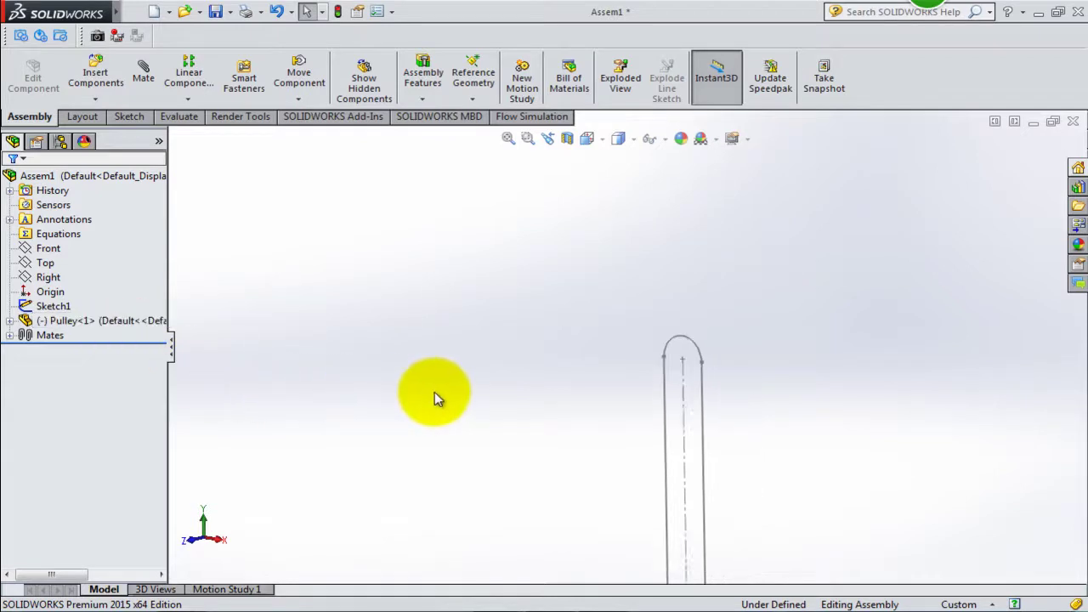
Mate the pulley's hub bore concentric to the belt sketch's top arc.
{"action": "key", "text": "z"}
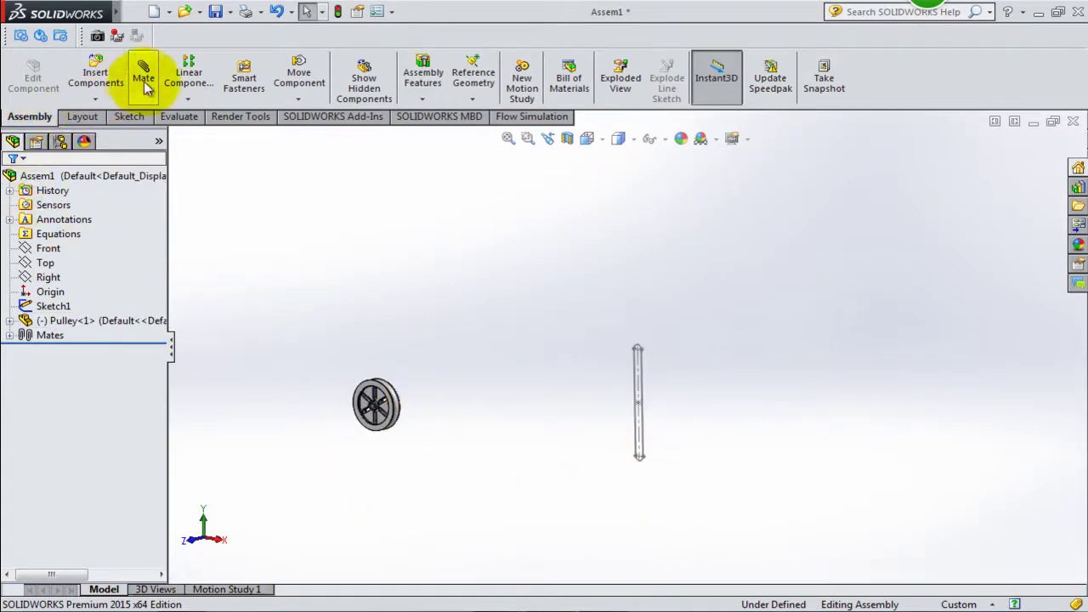
{"action": "left_click", "coordinate": [145, 81]}
{"action": "scroll", "coordinate": [391, 408], "scroll_direction": "down", "scroll_amount": 5}
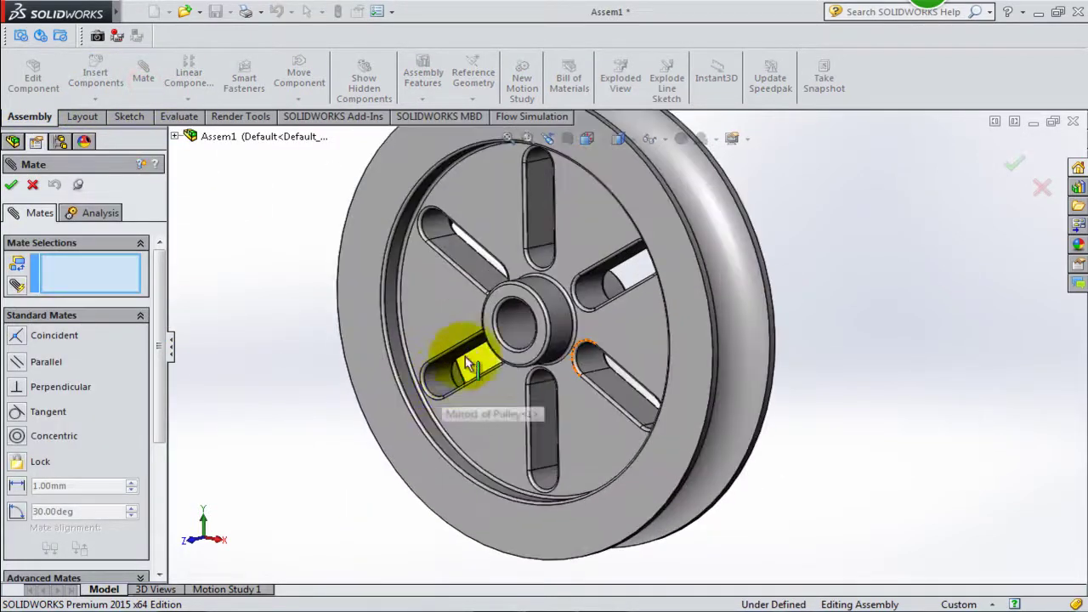
{"action": "left_click", "coordinate": [517, 340]}
{"action": "scroll", "coordinate": [510, 329], "scroll_direction": "up", "scroll_amount": 5}
{"action": "scroll", "coordinate": [663, 339], "scroll_direction": "up", "scroll_amount": 2}
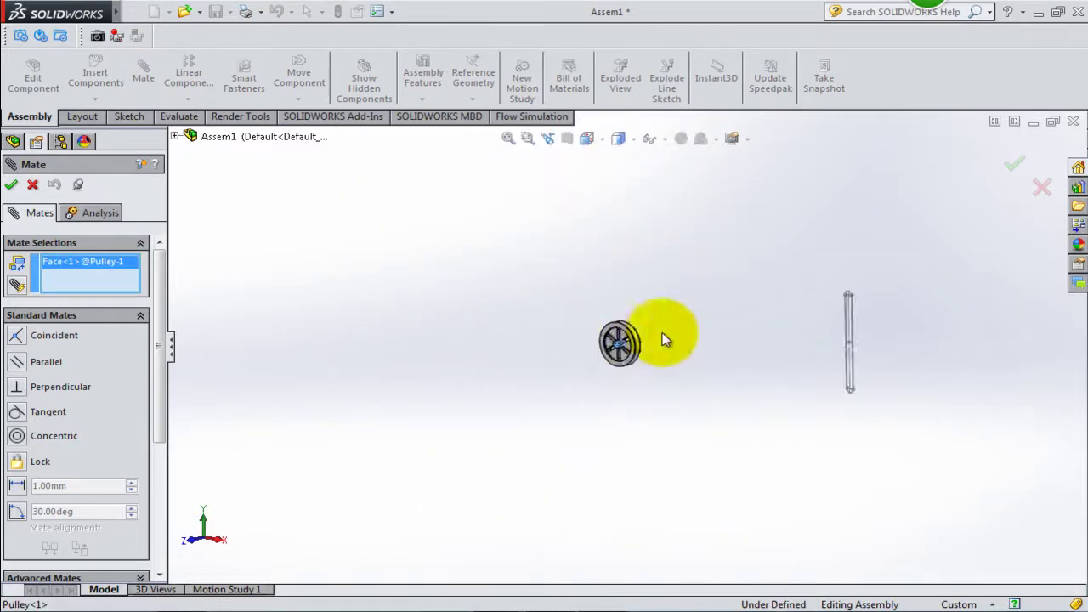
{"action": "scroll", "coordinate": [845, 303], "scroll_direction": "down", "scroll_amount": 3}
{"action": "scroll", "coordinate": [922, 299], "scroll_direction": "down", "scroll_amount": 2}
{"action": "left_click", "coordinate": [925, 302]}
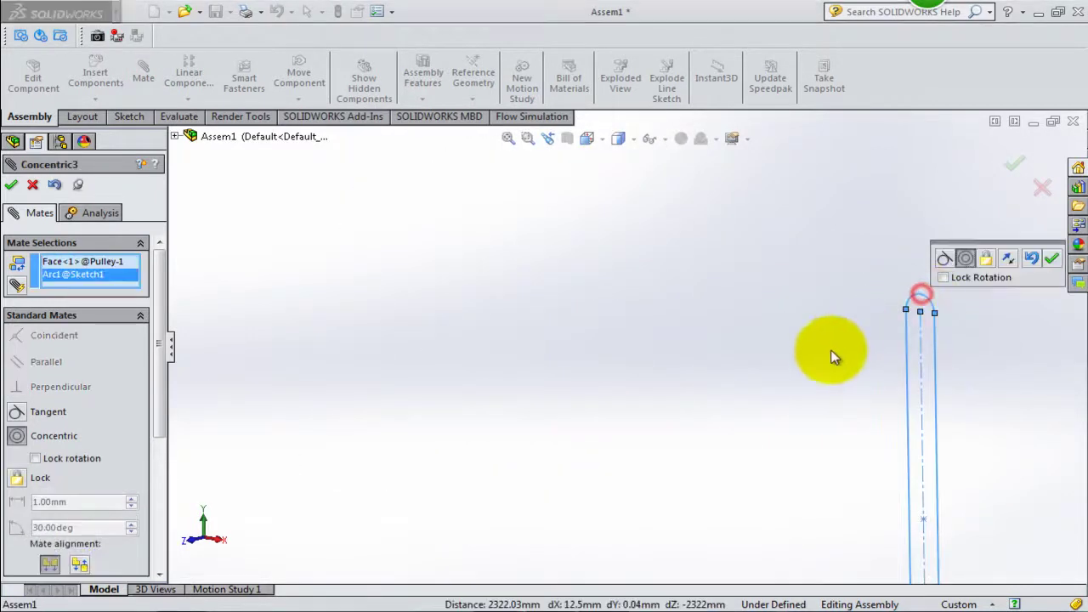
{"action": "left_click", "coordinate": [1053, 261]}
Mate the pulley's Front plane coincident with the assembly's Front plane.
{"action": "scroll", "coordinate": [944, 364], "scroll_direction": "up", "scroll_amount": 3}
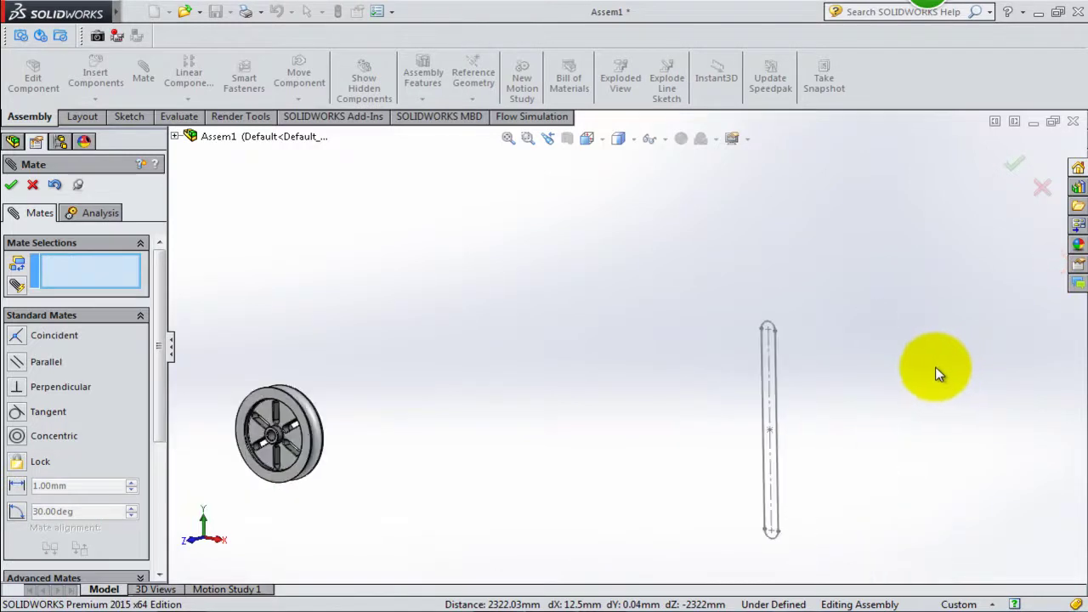
{"action": "scroll", "coordinate": [626, 348], "scroll_direction": "up", "scroll_amount": 2}
{"action": "left_click", "coordinate": [172, 136]}
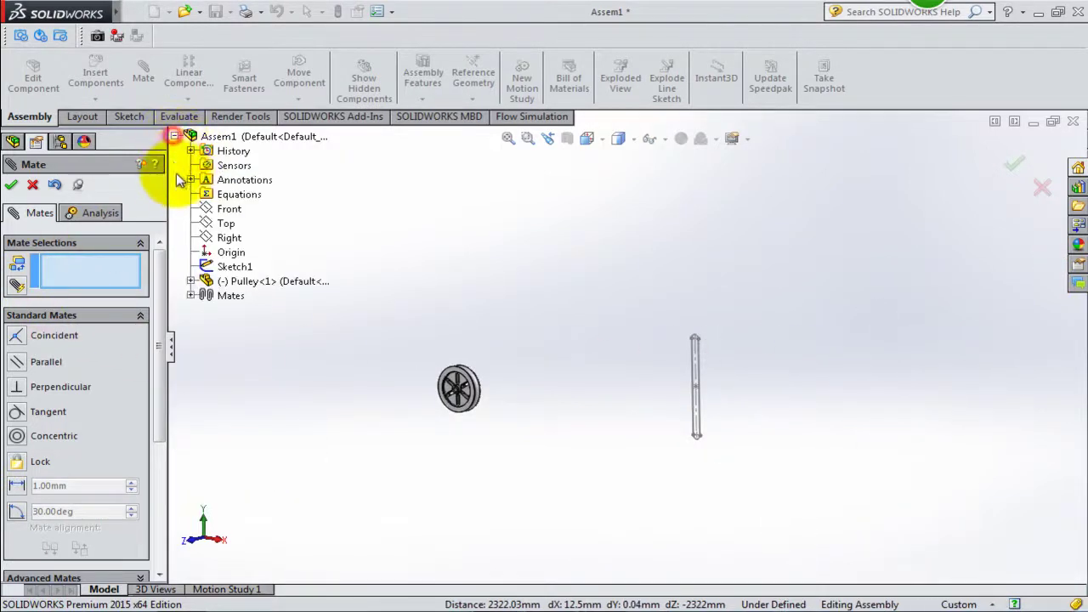
{"action": "left_click", "coordinate": [230, 205]}
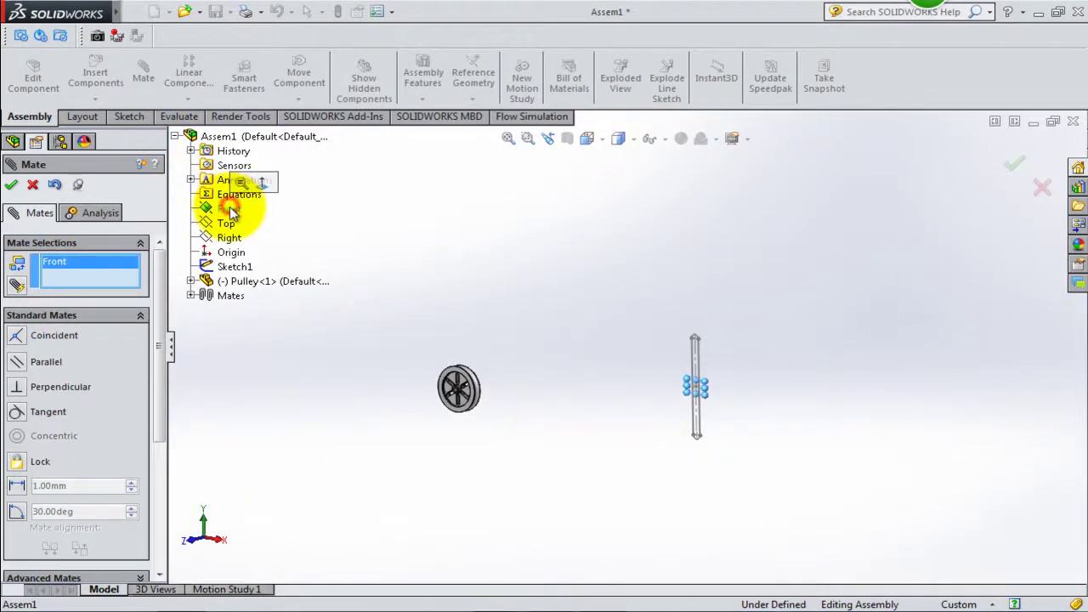
{"action": "left_click", "coordinate": [191, 282]}
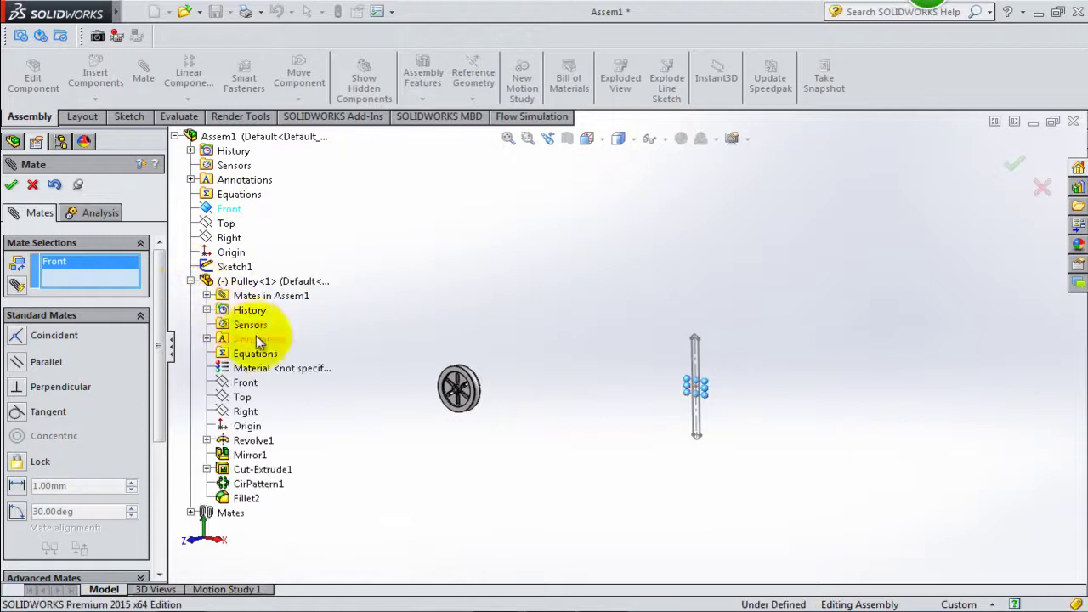
{"action": "left_click", "coordinate": [249, 384]}
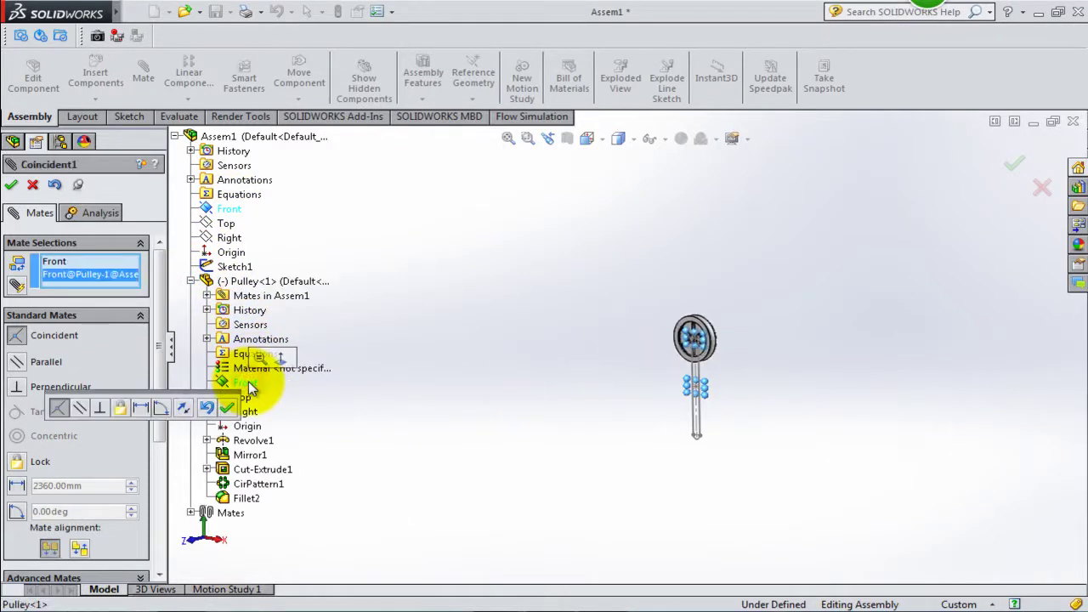
{"action": "left_click", "coordinate": [227, 409]}
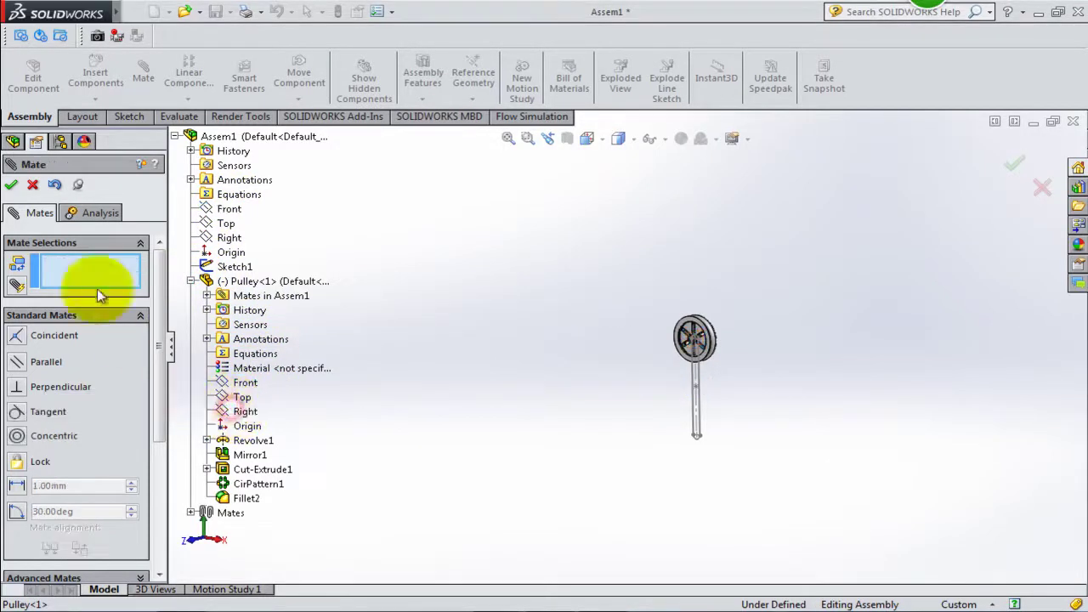
{"action": "left_click", "coordinate": [11, 184]}
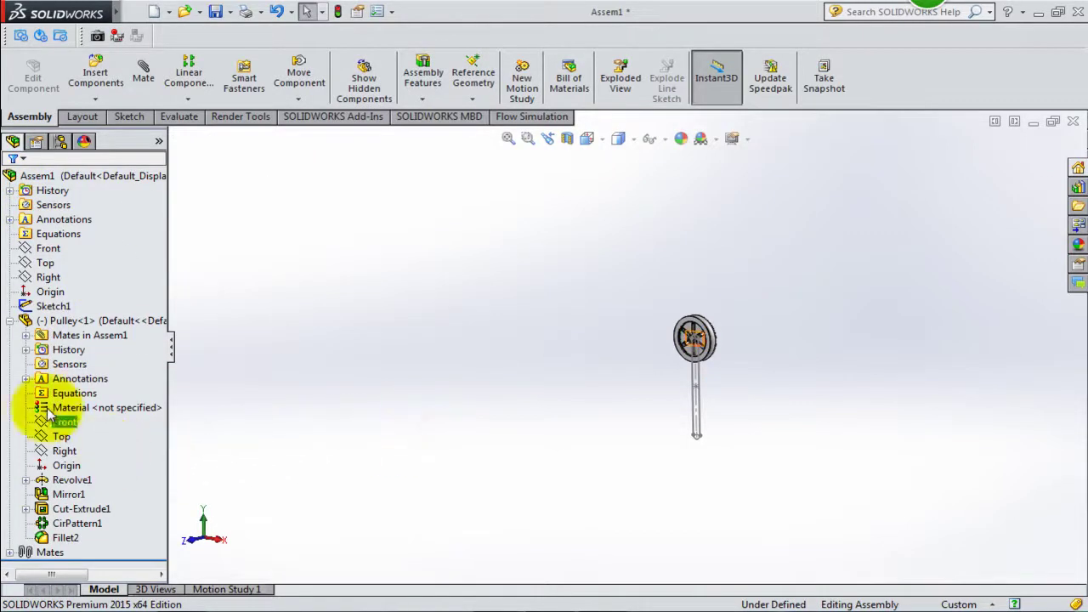
{"action": "left_click", "coordinate": [10, 321]}
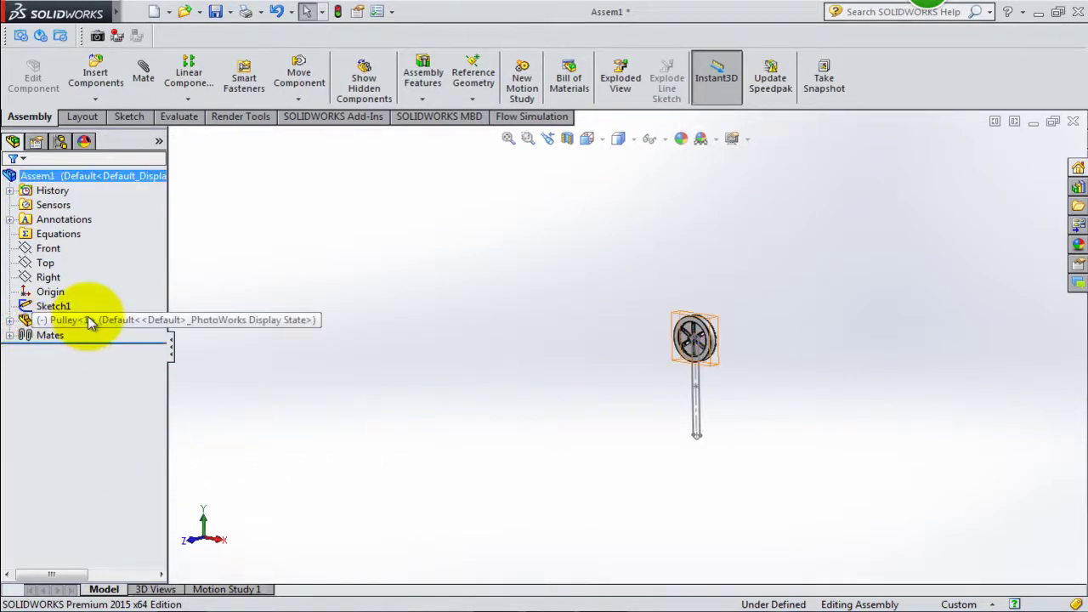
Insert a second Pulley part and place it below the first.
{"action": "left_click", "coordinate": [95, 99]}
{"action": "left_click", "coordinate": [99, 117]}
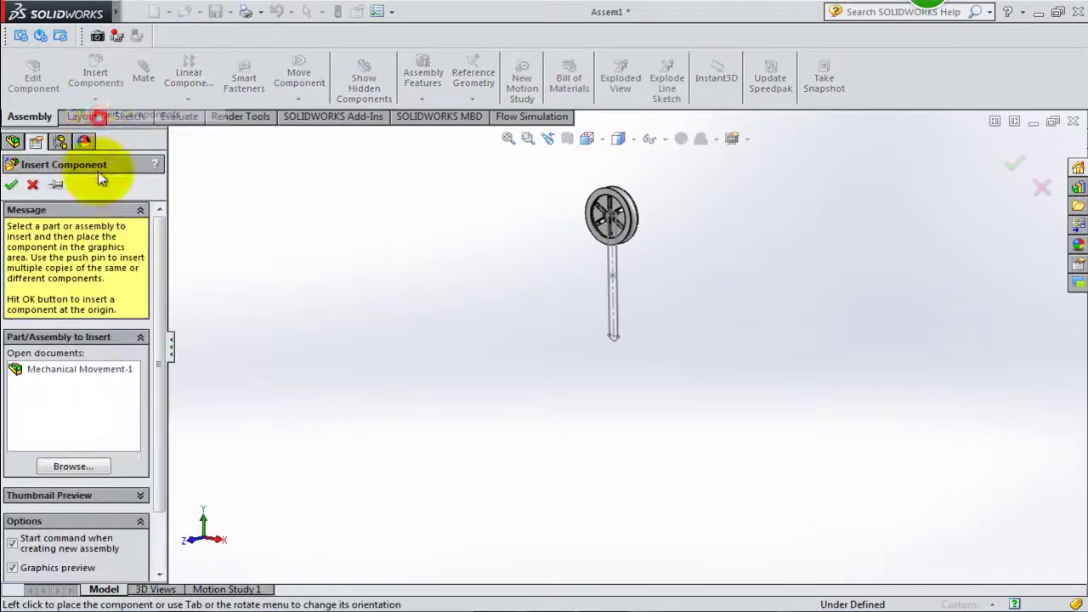
{"action": "left_click", "coordinate": [74, 467]}
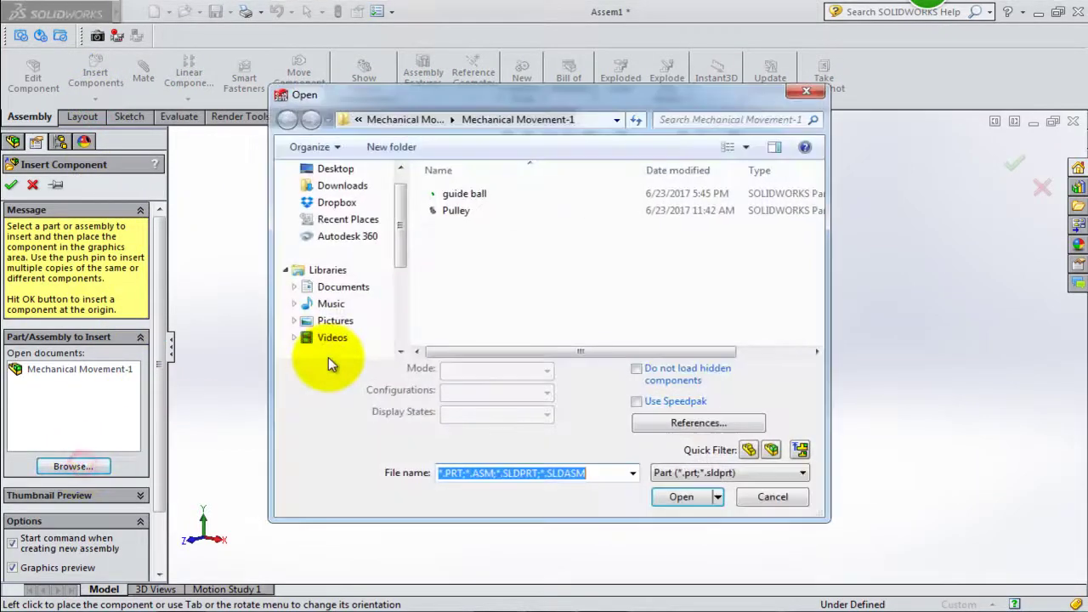
{"action": "left_click", "coordinate": [453, 210]}
{"action": "left_click", "coordinate": [681, 471]}
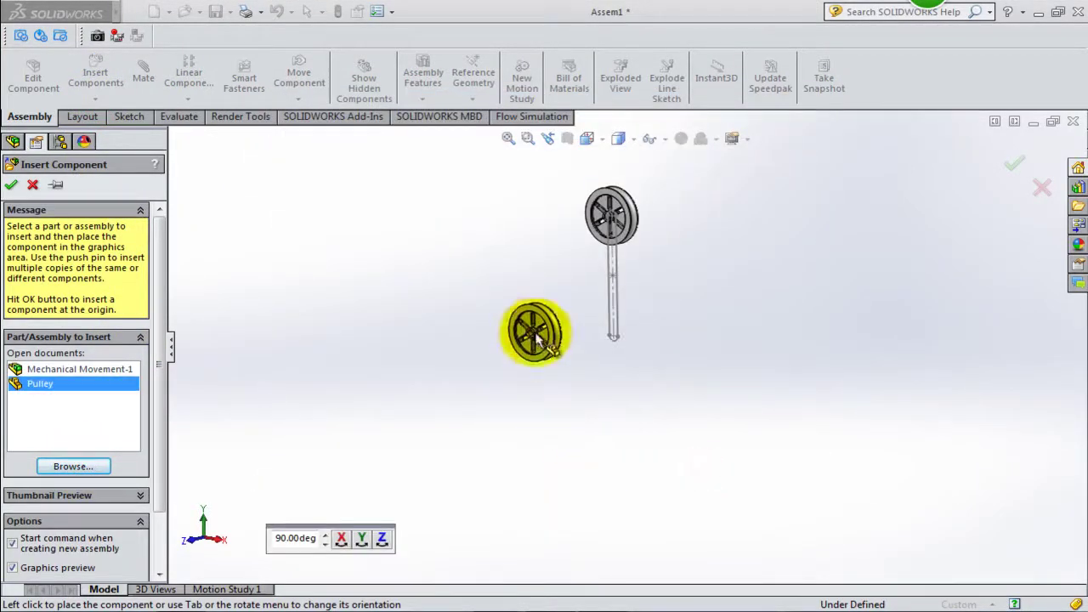
{"action": "left_click", "coordinate": [539, 400]}
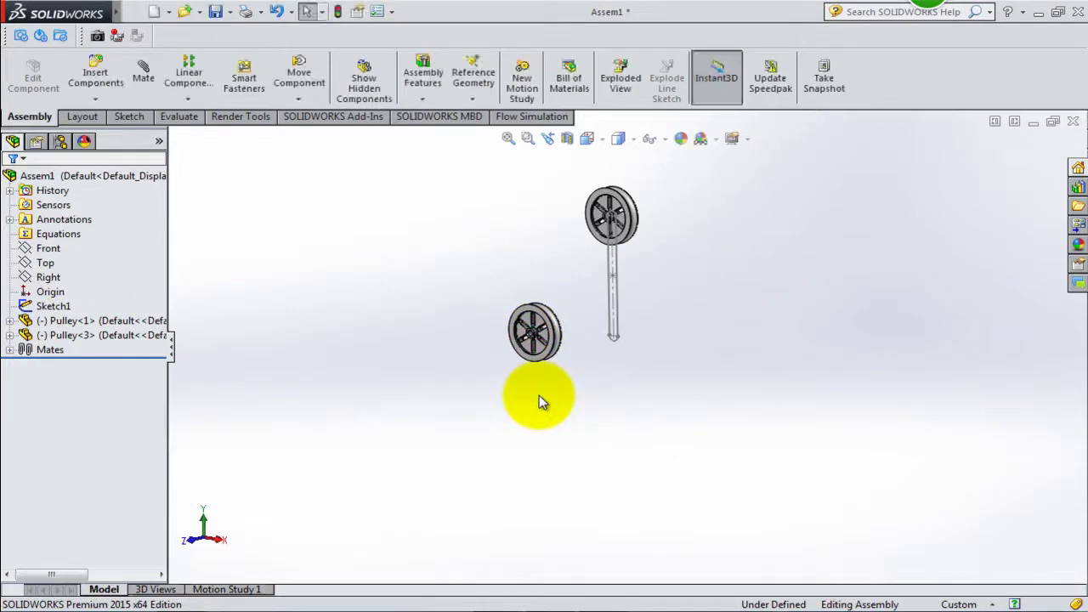
Mate the second pulley's hub bore concentric to the sketch's bottom arc.
{"action": "left_click", "coordinate": [141, 71]}
{"action": "scroll", "coordinate": [538, 343], "scroll_direction": "down", "scroll_amount": 3}
{"action": "scroll", "coordinate": [553, 336], "scroll_direction": "down", "scroll_amount": 3}
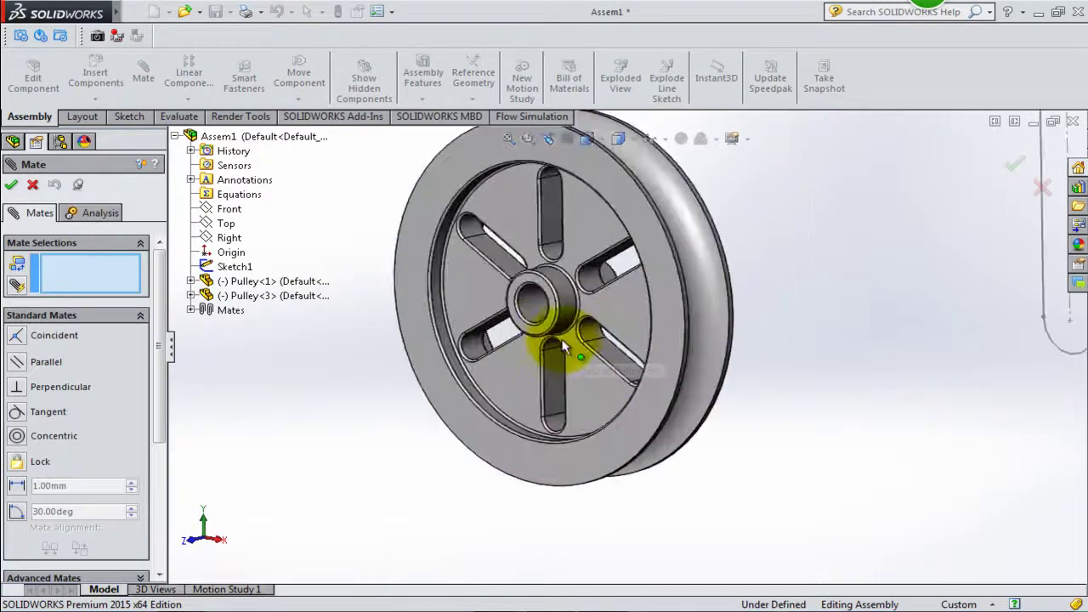
{"action": "left_click", "coordinate": [539, 313]}
{"action": "scroll", "coordinate": [650, 366], "scroll_direction": "up", "scroll_amount": 4}
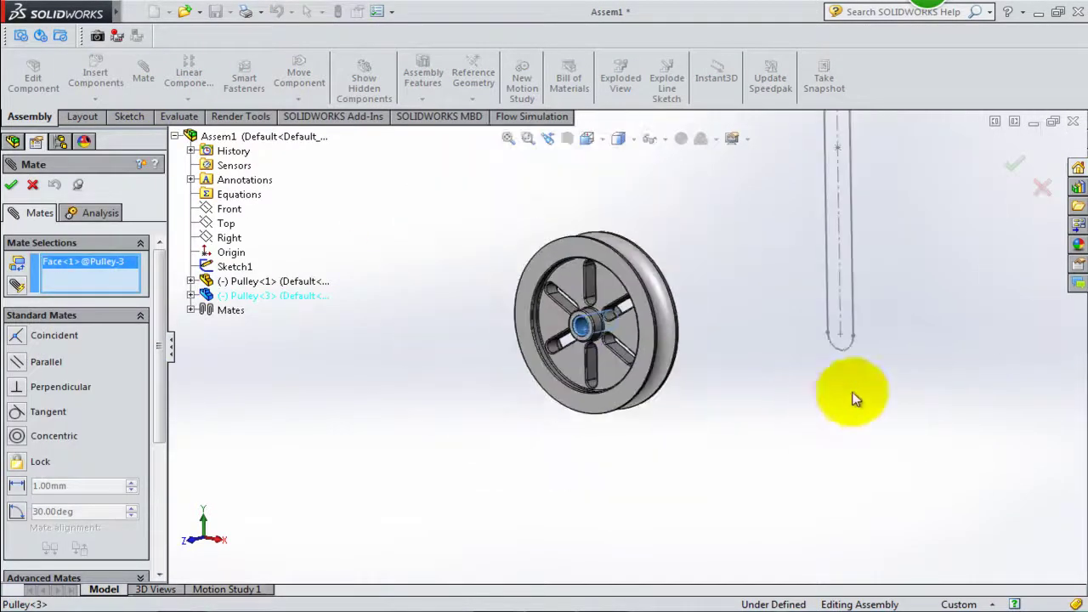
{"action": "left_click", "coordinate": [834, 350]}
{"action": "left_click", "coordinate": [924, 445]}
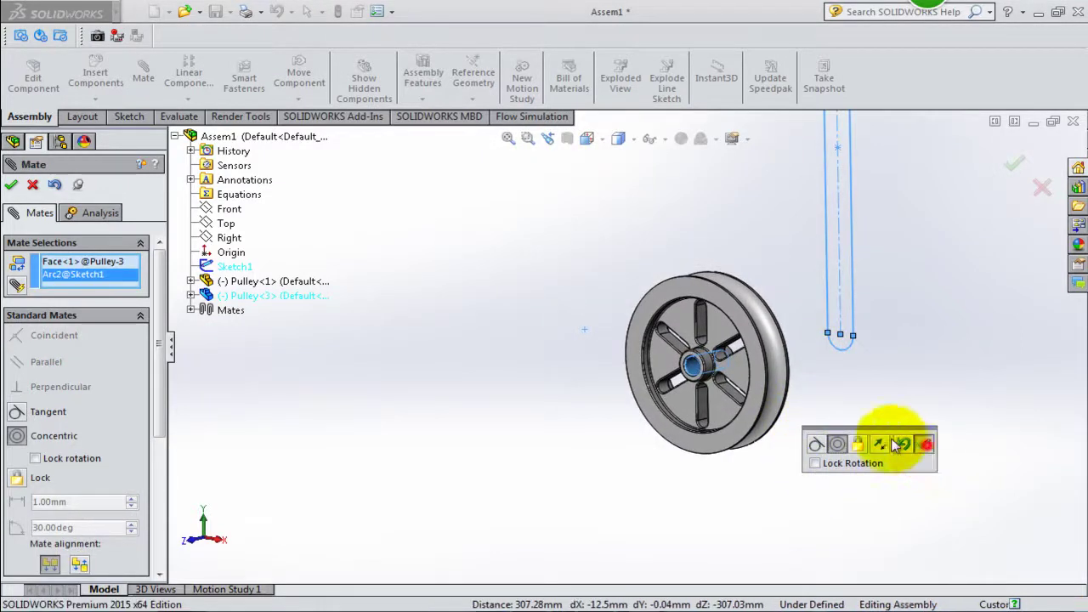
Mate the second pulley's Front plane coincident with the assembly Front plane, then fit the view.
{"action": "left_click", "coordinate": [230, 208]}
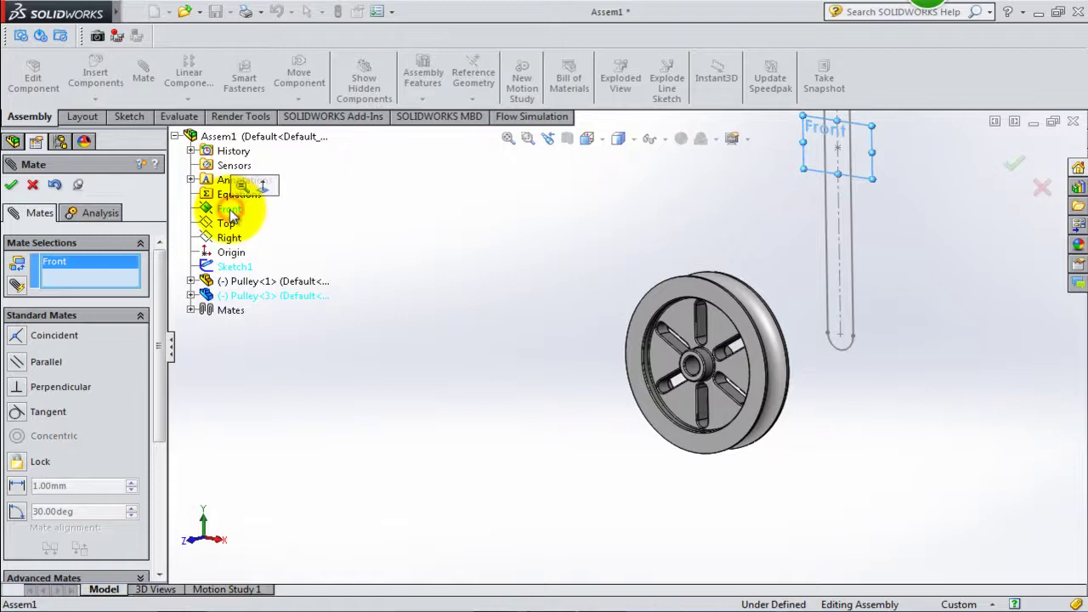
{"action": "left_click", "coordinate": [190, 295]}
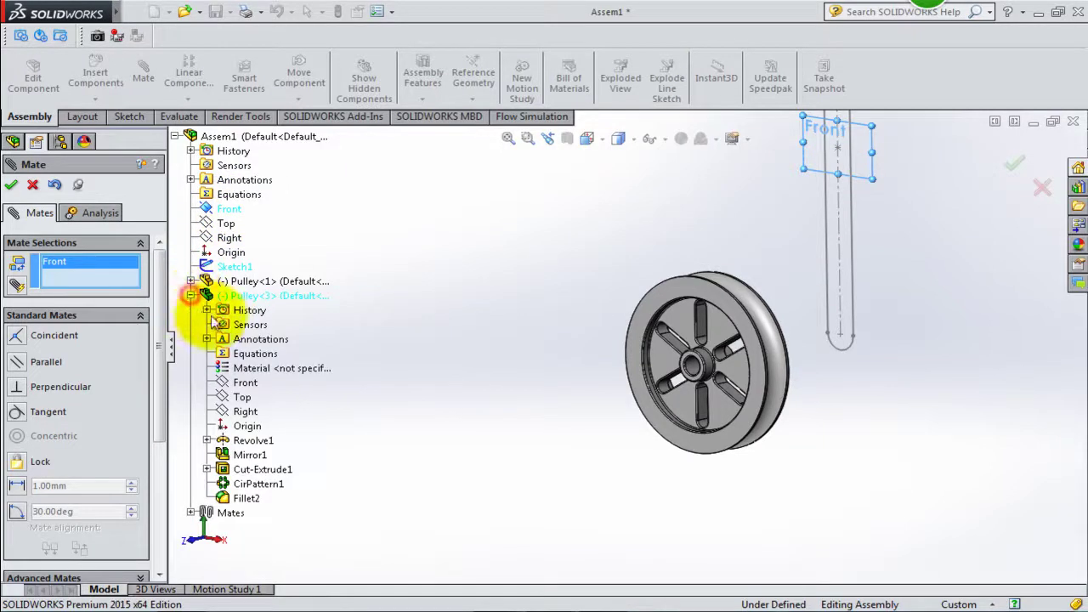
{"action": "left_click", "coordinate": [250, 384]}
{"action": "left_click", "coordinate": [288, 457]}
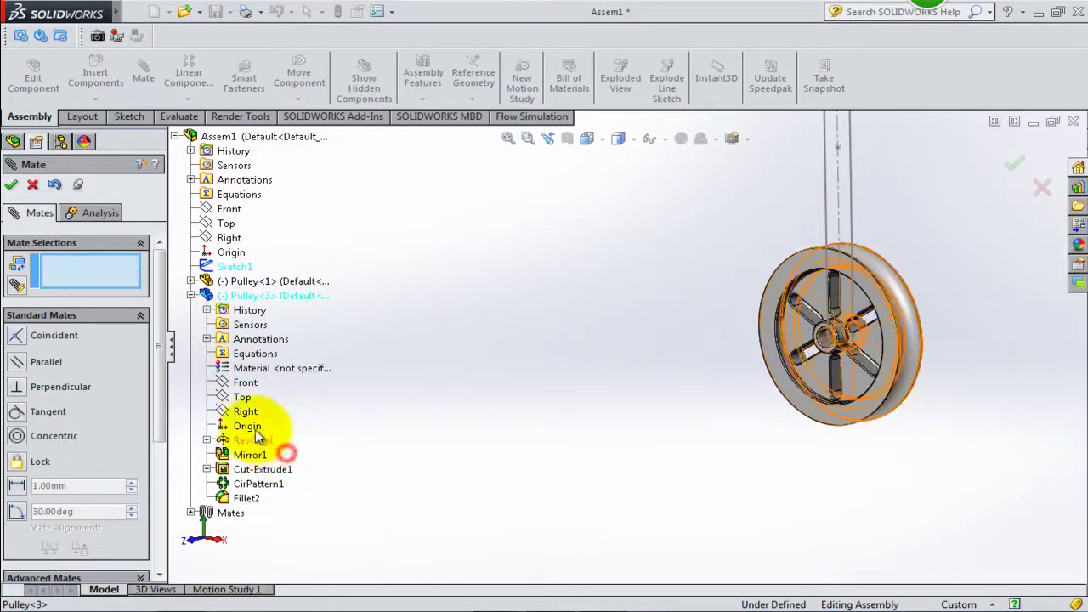
{"action": "left_click", "coordinate": [11, 184]}
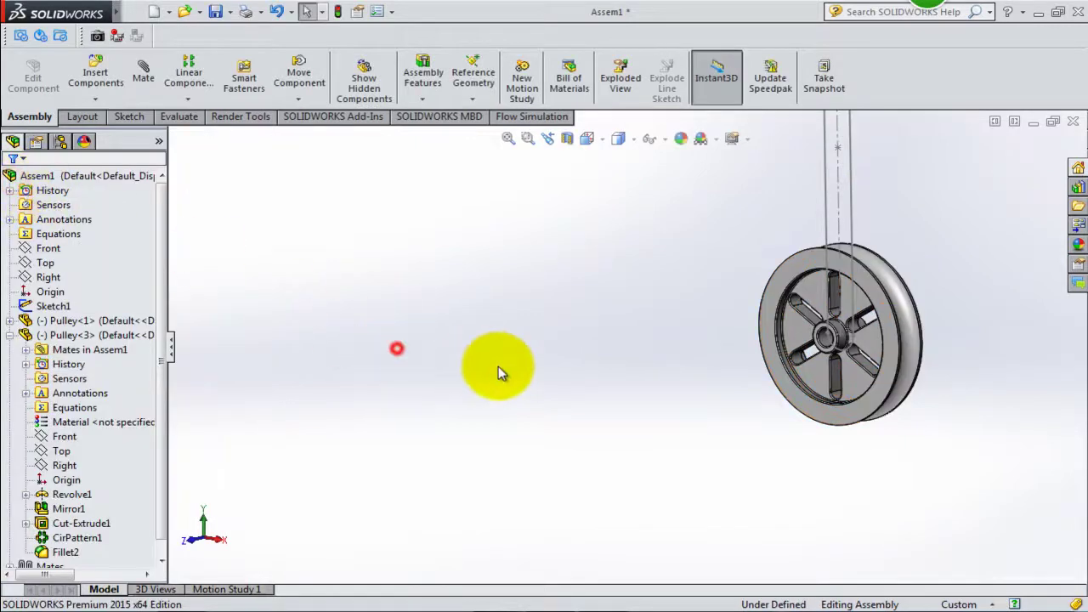
{"action": "key", "text": "f"}
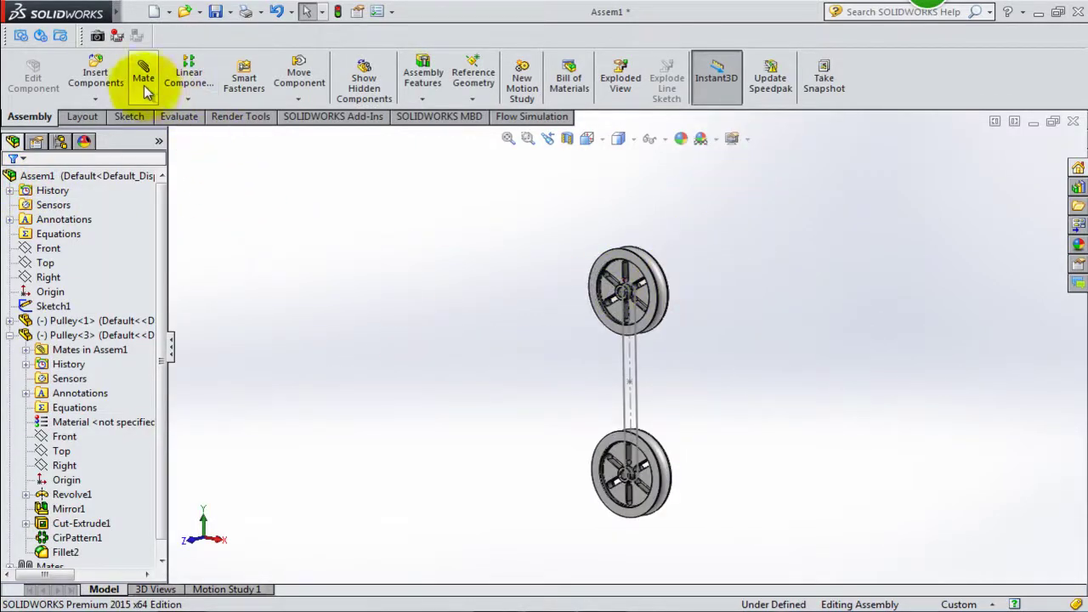
{"action": "left_click", "coordinate": [215, 13]}
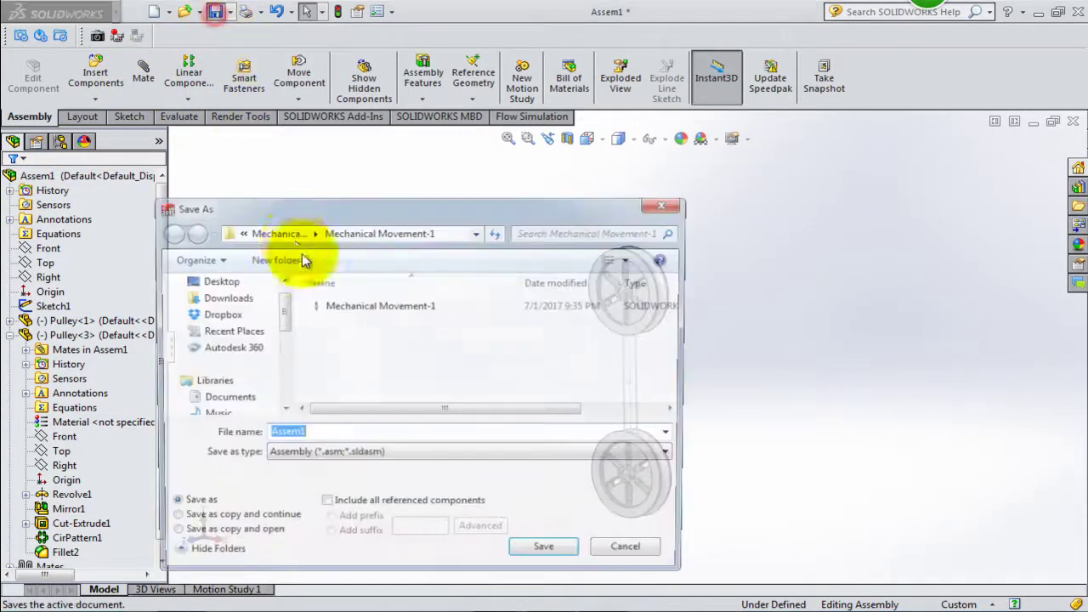
{"action": "left_click", "coordinate": [545, 553]}
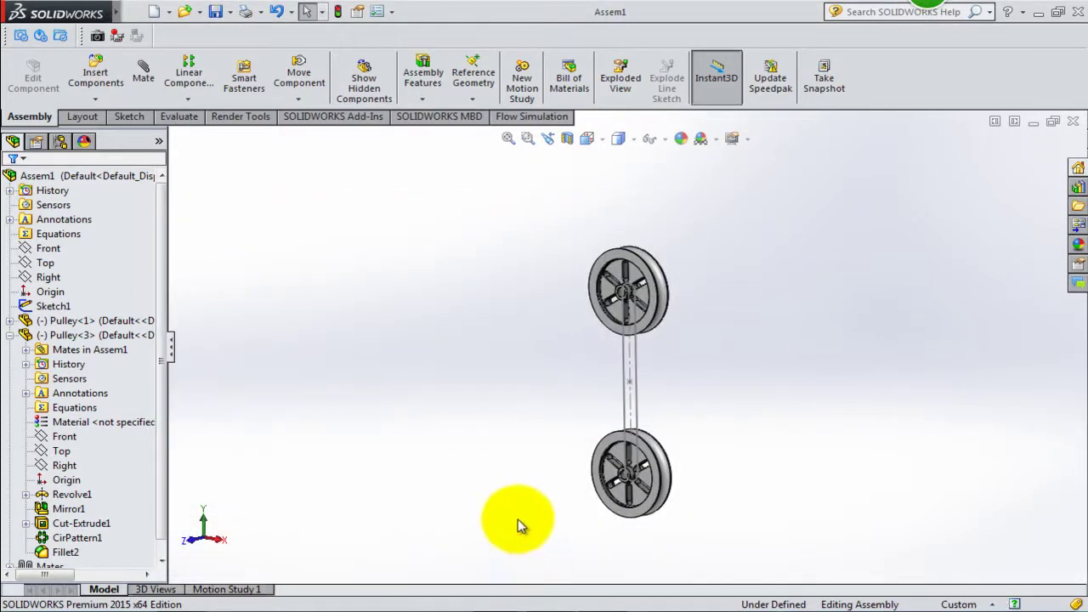
{"action": "left_click", "coordinate": [11, 336]}
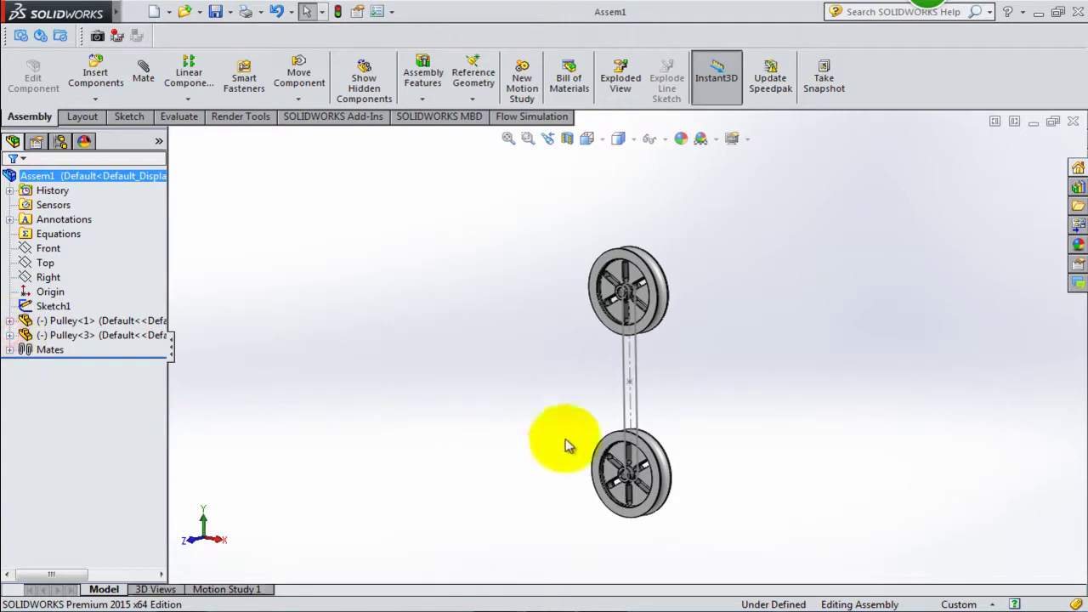
{"action": "scroll", "coordinate": [616, 327], "scroll_direction": "down", "scroll_amount": 3}
{"action": "scroll", "coordinate": [633, 340], "scroll_direction": "up", "scroll_amount": 2}
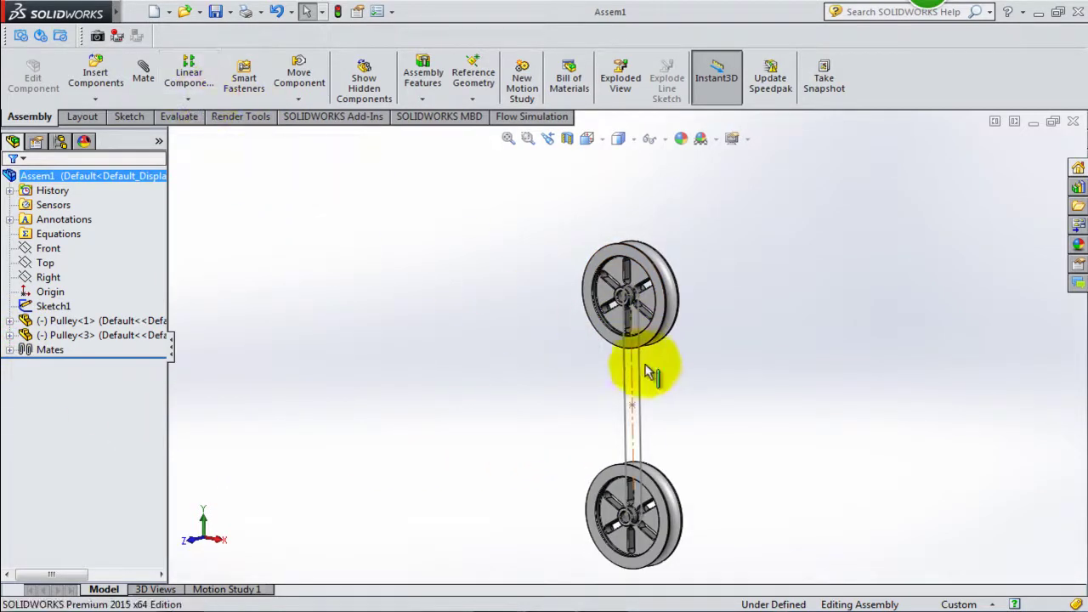
{"action": "left_click", "coordinate": [645, 342]}
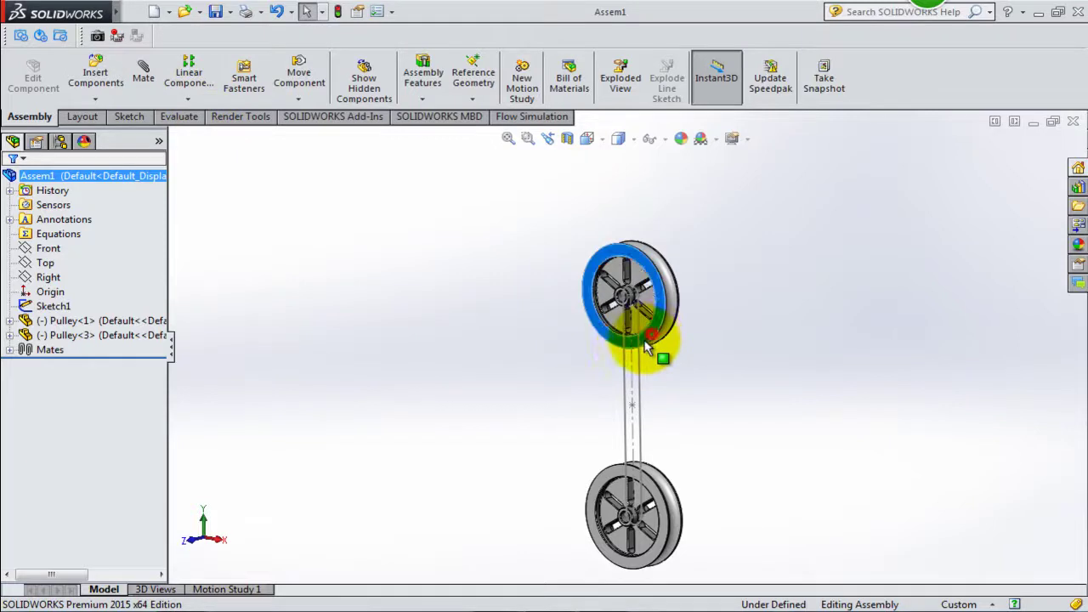
{"action": "left_click", "coordinate": [518, 351]}
Start a Belt/Chain feature and select both pulleys' rim edges.
{"action": "left_click", "coordinate": [188, 99]}
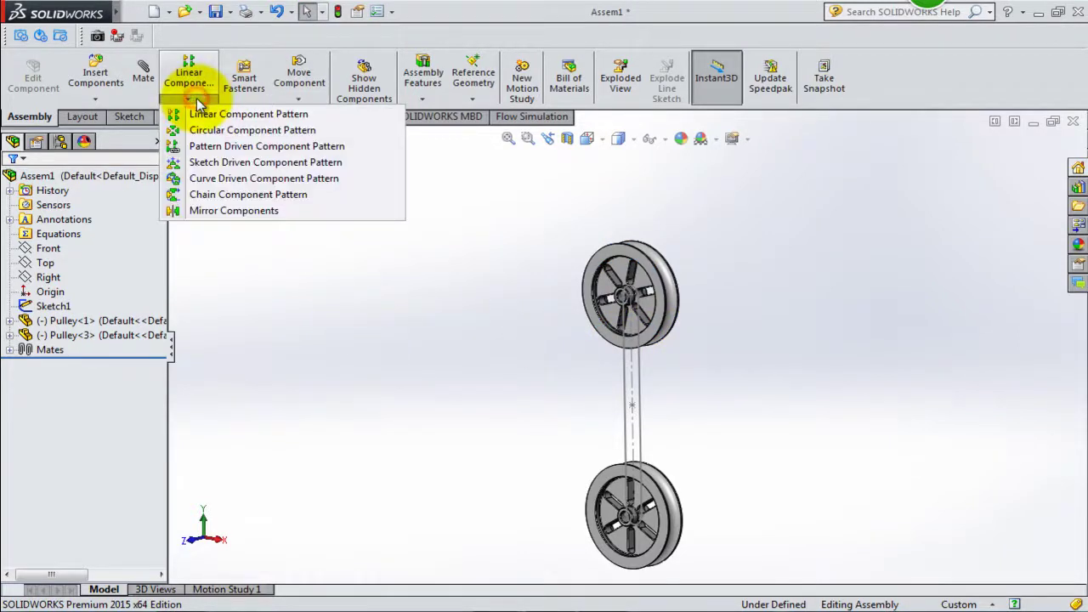
{"action": "left_click", "coordinate": [429, 101]}
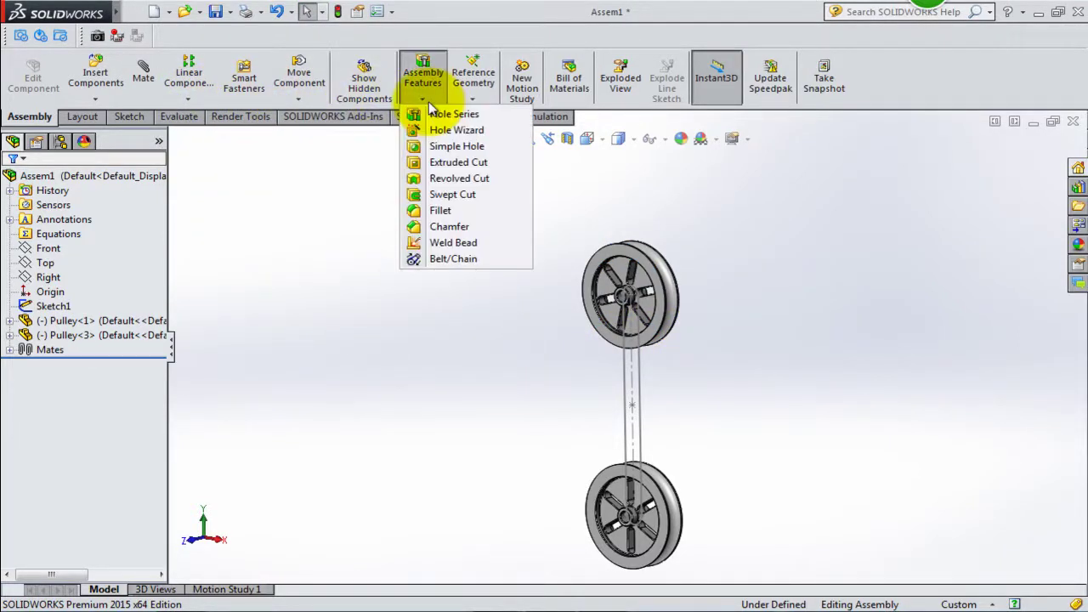
{"action": "left_click", "coordinate": [435, 258]}
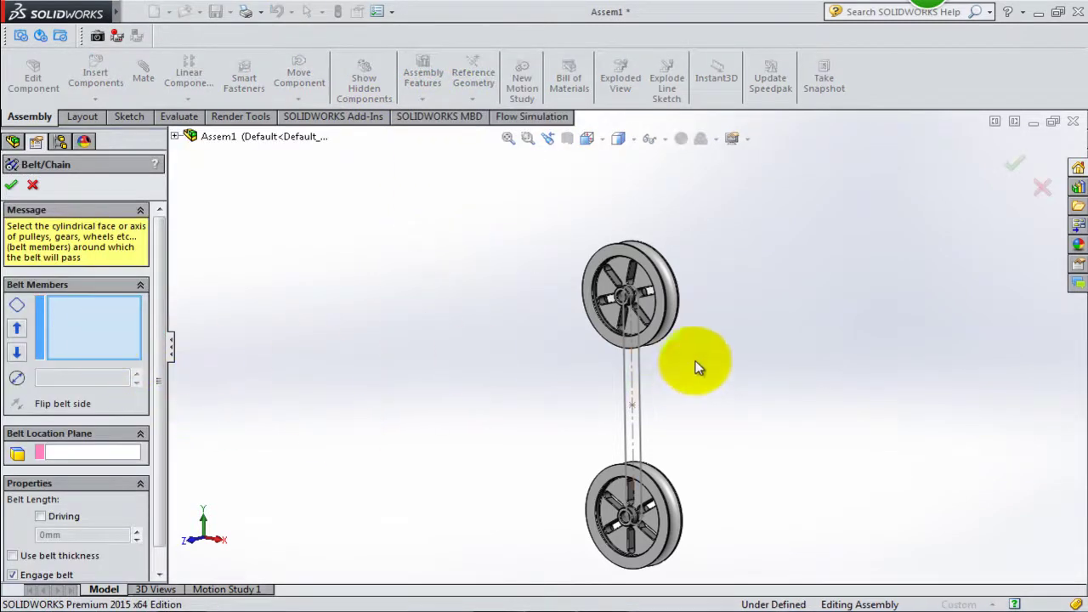
{"action": "scroll", "coordinate": [691, 357], "scroll_direction": "down", "scroll_amount": 5}
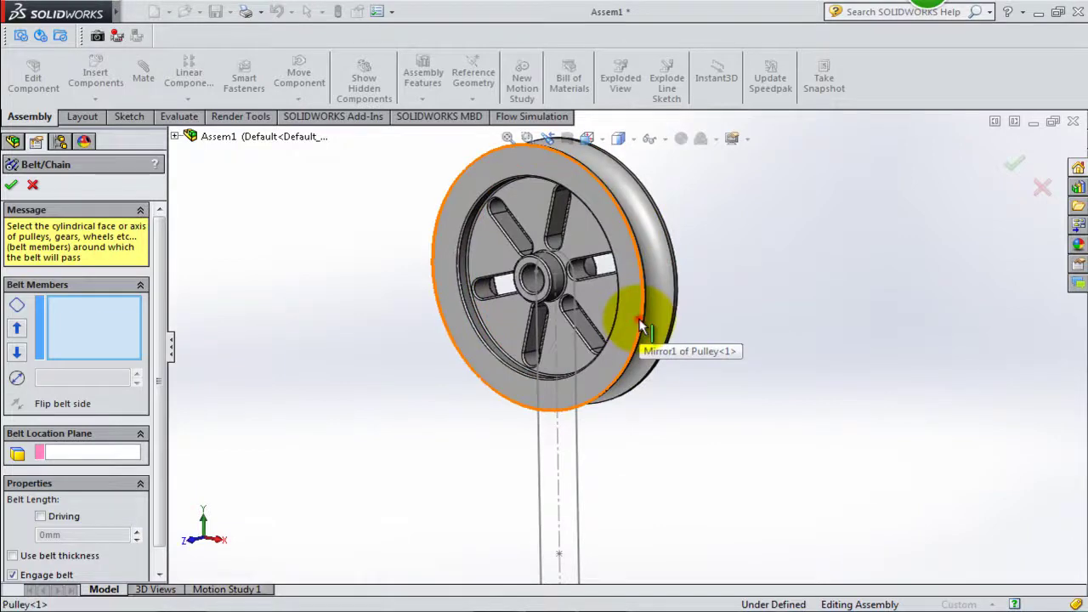
{"action": "left_click", "coordinate": [643, 325]}
{"action": "scroll", "coordinate": [639, 322], "scroll_direction": "up", "scroll_amount": 3}
{"action": "scroll", "coordinate": [634, 558], "scroll_direction": "down", "scroll_amount": 3}
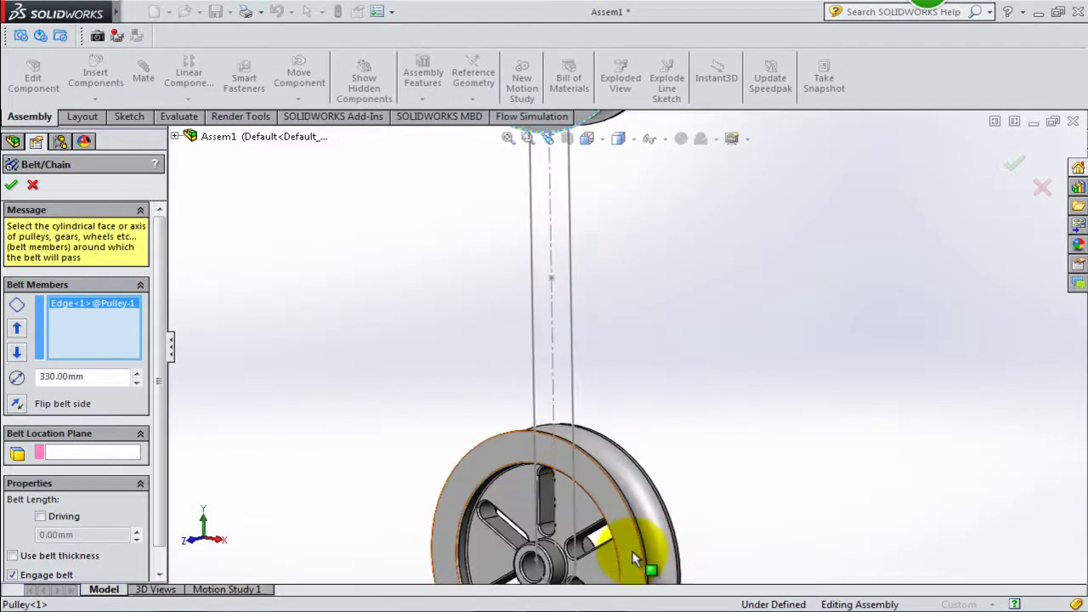
{"action": "scroll", "coordinate": [629, 549], "scroll_direction": "down", "scroll_amount": 2}
{"action": "left_click", "coordinate": [616, 473]}
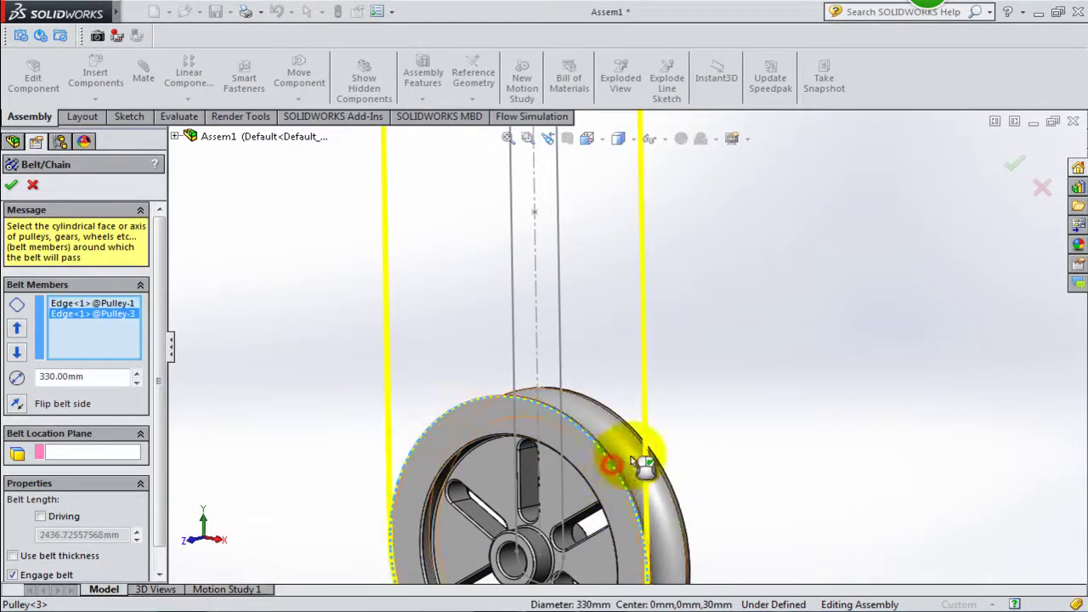
{"action": "scroll", "coordinate": [630, 456], "scroll_direction": "up", "scroll_amount": 3}
{"action": "scroll", "coordinate": [507, 452], "scroll_direction": "up", "scroll_amount": 2}
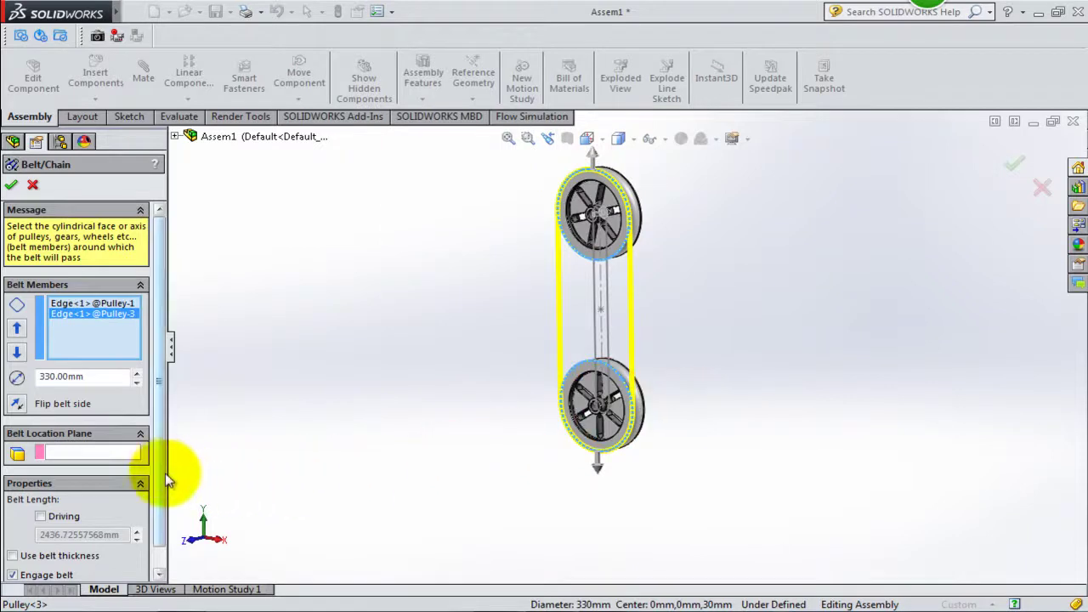
Set the belt location plane to Front and create the belt.
{"action": "left_click_drag", "start_coordinate": [165, 474], "coordinate": [158, 542]}
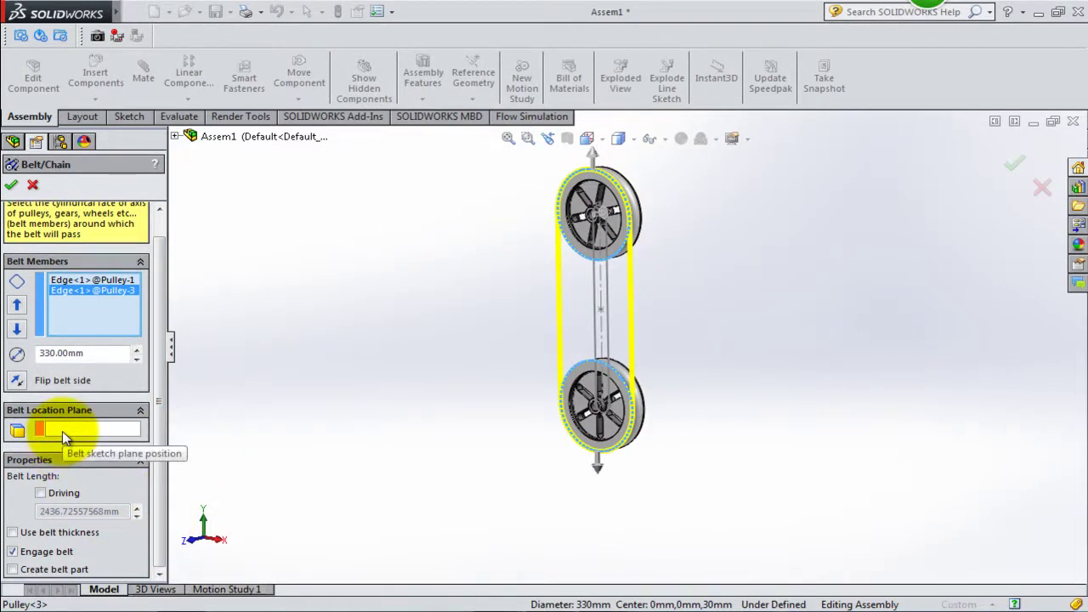
{"action": "left_click", "coordinate": [62, 431]}
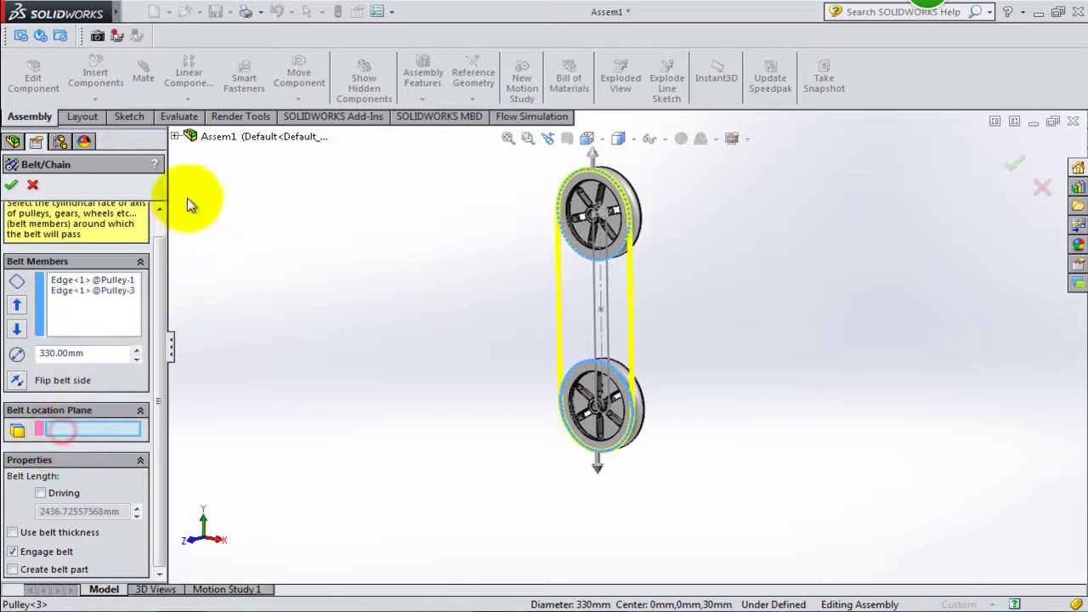
{"action": "left_click", "coordinate": [175, 136]}
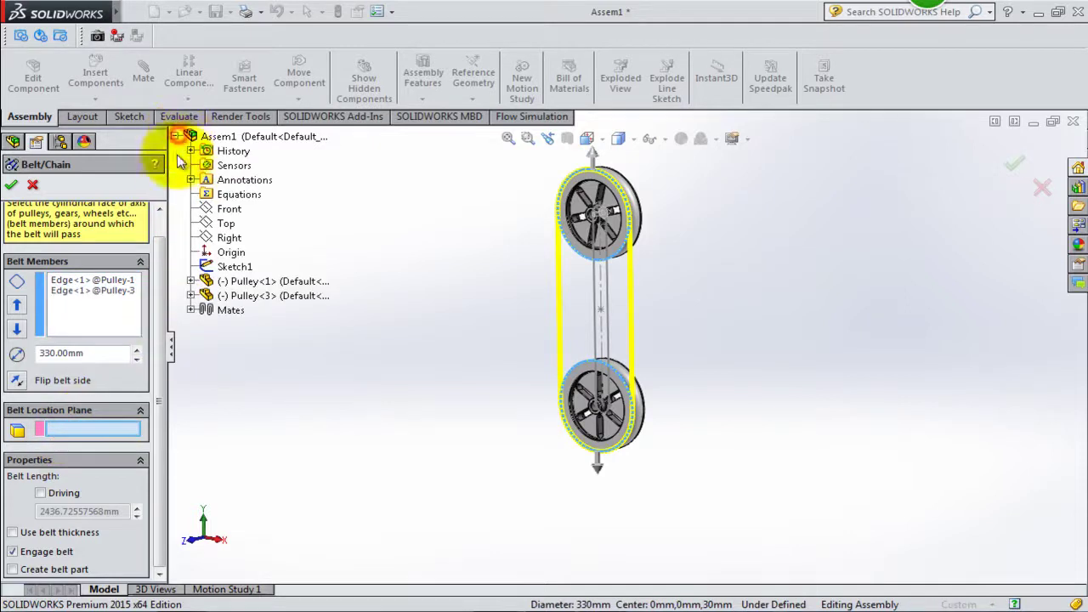
{"action": "left_click", "coordinate": [229, 210]}
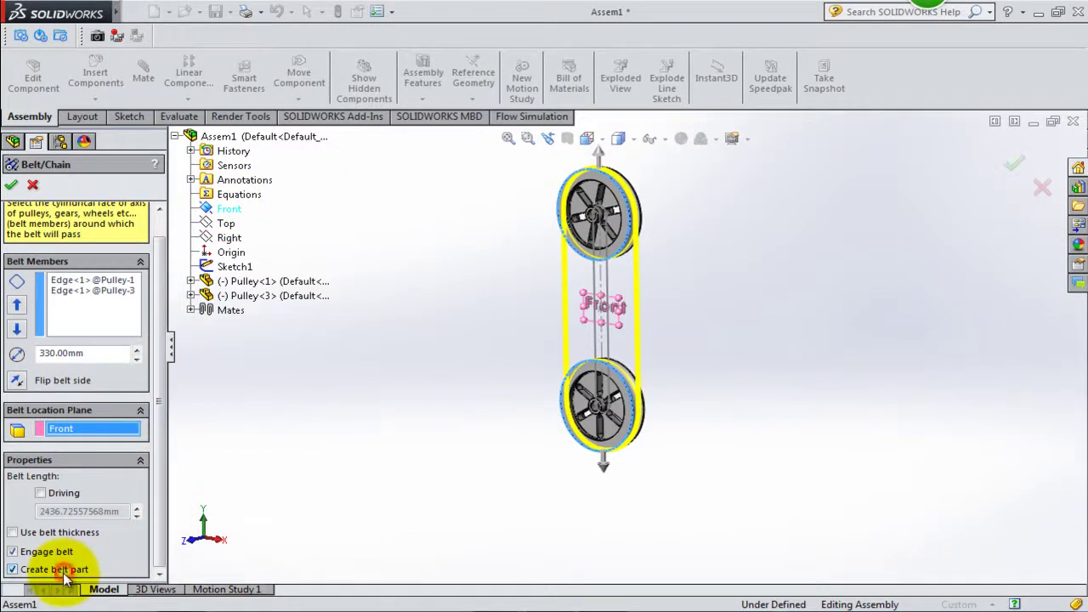
{"action": "left_click", "coordinate": [11, 186]}
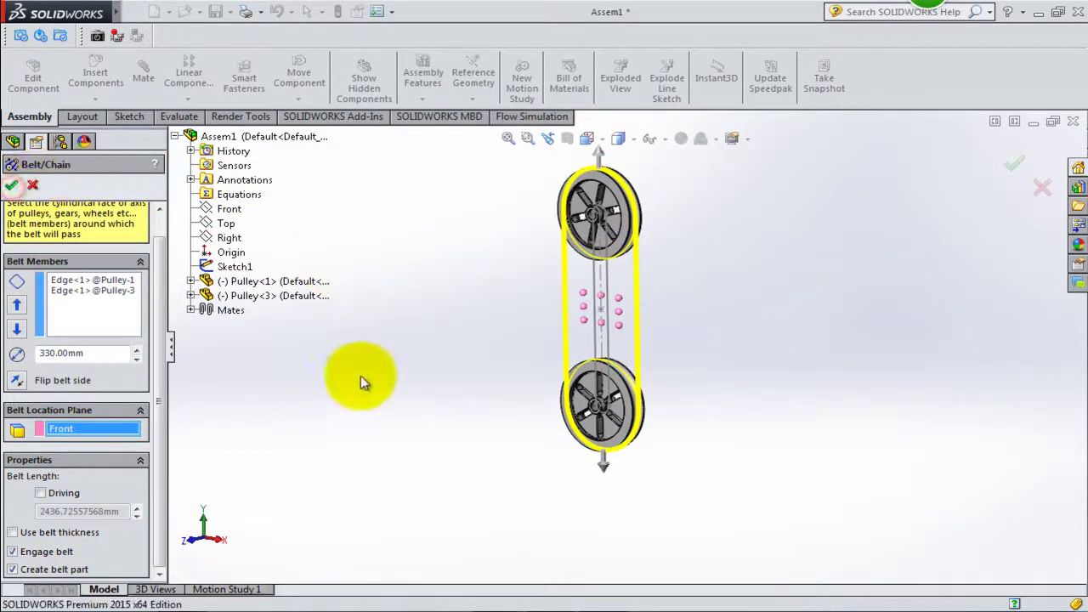
Drag the top pulley to test that the belt moves with the pulleys.
{"action": "left_click", "coordinate": [620, 238]}
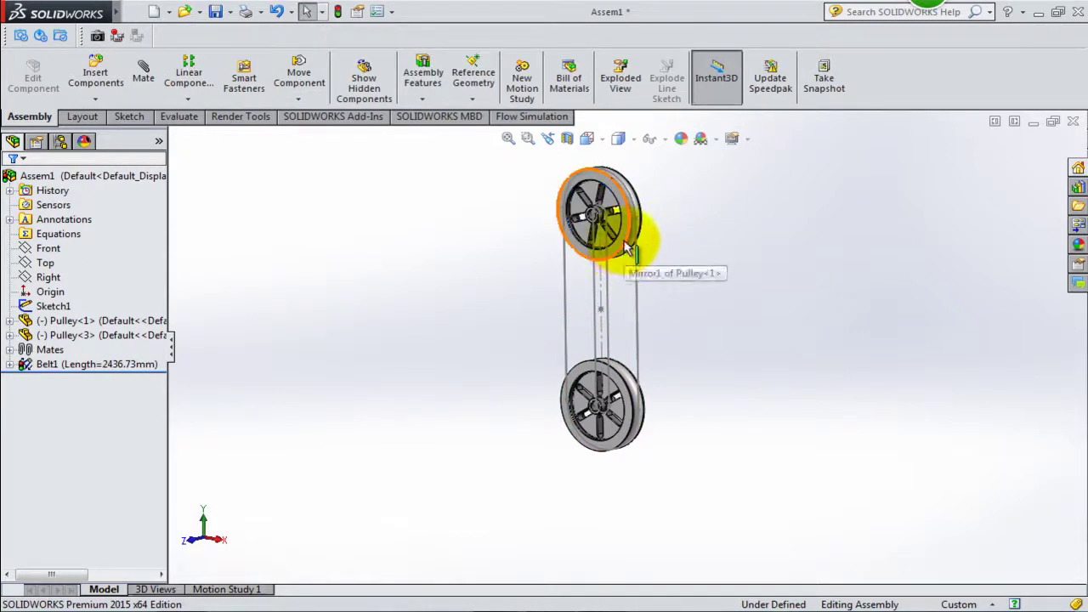
{"action": "mouse_move", "coordinate": [627, 248]}
{"action": "left_mouse_down"}
{"action": "mouse_move", "coordinate": [612, 248]}
{"action": "mouse_move", "coordinate": [587, 187]}
{"action": "mouse_move", "coordinate": [583, 255]}
{"action": "mouse_move", "coordinate": [619, 182]}
{"action": "mouse_move", "coordinate": [559, 241]}
{"action": "mouse_move", "coordinate": [644, 207]}
{"action": "mouse_move", "coordinate": [546, 189]}
{"action": "mouse_move", "coordinate": [655, 286]}
{"action": "left_mouse_up"}
{"action": "key", "text": "Escape"}
{"action": "left_click", "coordinate": [699, 267]}
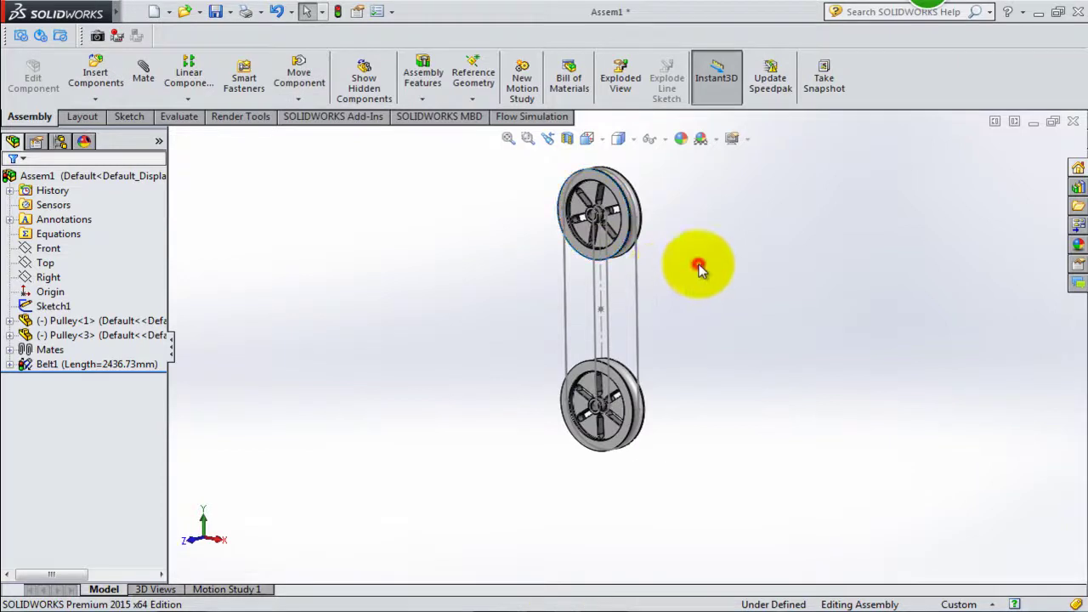
{"action": "scroll", "coordinate": [688, 268], "scroll_direction": "up", "scroll_amount": 2}
{"action": "scroll", "coordinate": [663, 280], "scroll_direction": "down", "scroll_amount": 1}
{"action": "scroll", "coordinate": [646, 297], "scroll_direction": "down", "scroll_amount": 4}
{"action": "scroll", "coordinate": [638, 311], "scroll_direction": "up", "scroll_amount": 1}
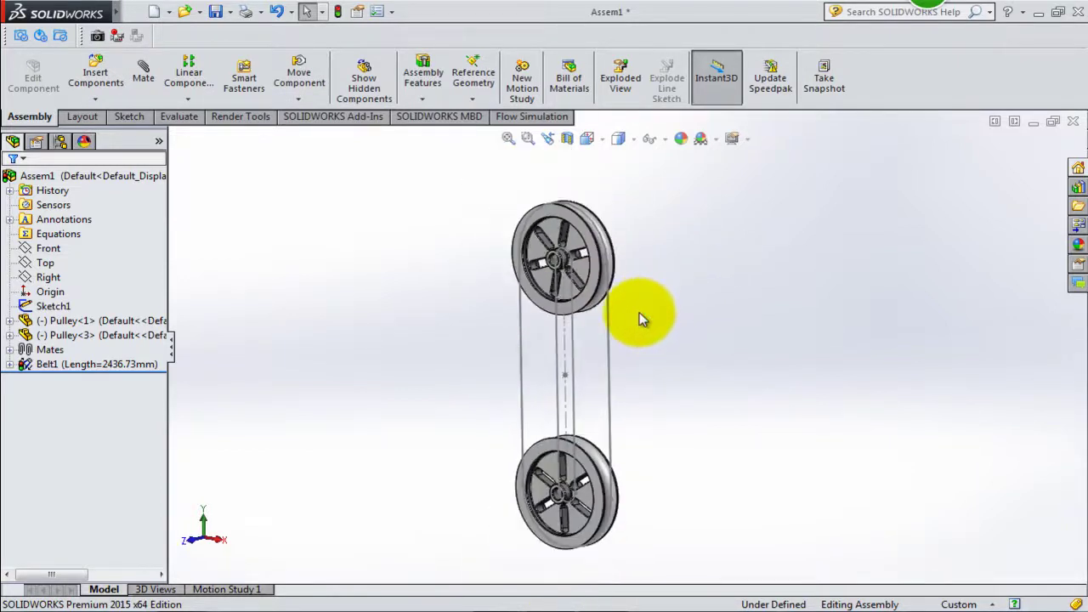
{"action": "scroll", "coordinate": [638, 442], "scroll_direction": "down", "scroll_amount": 1}
{"action": "scroll", "coordinate": [635, 438], "scroll_direction": "up", "scroll_amount": 1}
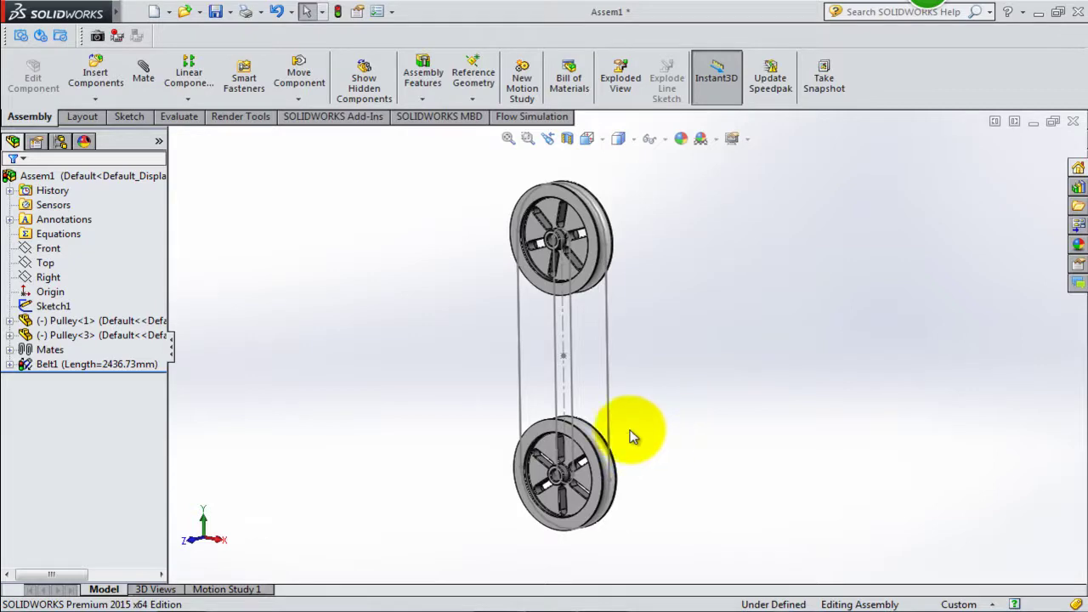
Save all documents with rebuild, storing the belt part internally in the assembly.
{"action": "left_click", "coordinate": [218, 13]}
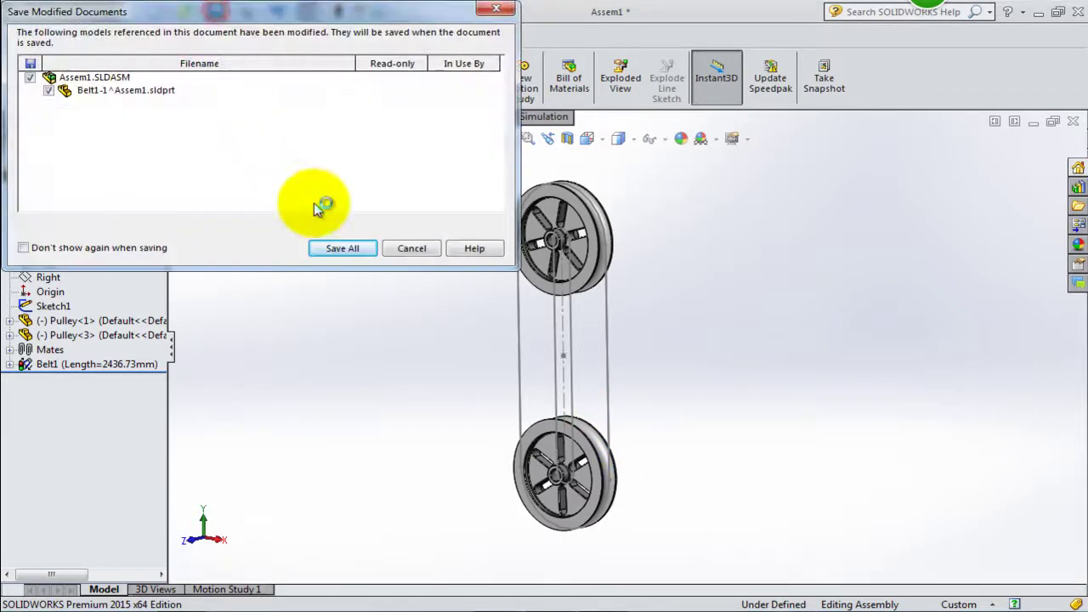
{"action": "left_click", "coordinate": [335, 246]}
{"action": "left_click", "coordinate": [453, 266]}
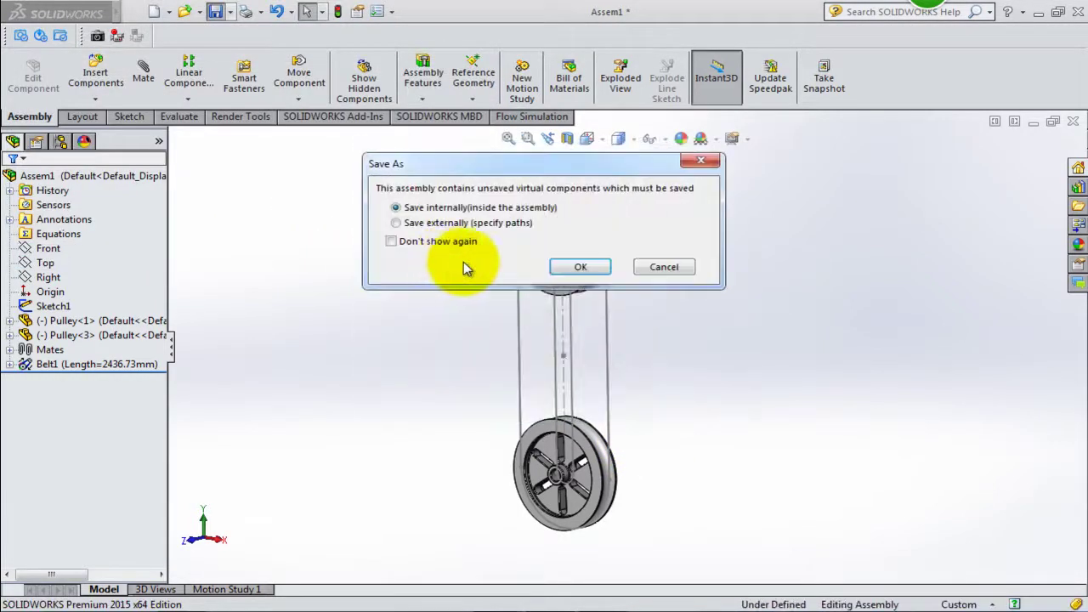
{"action": "left_click", "coordinate": [563, 267]}
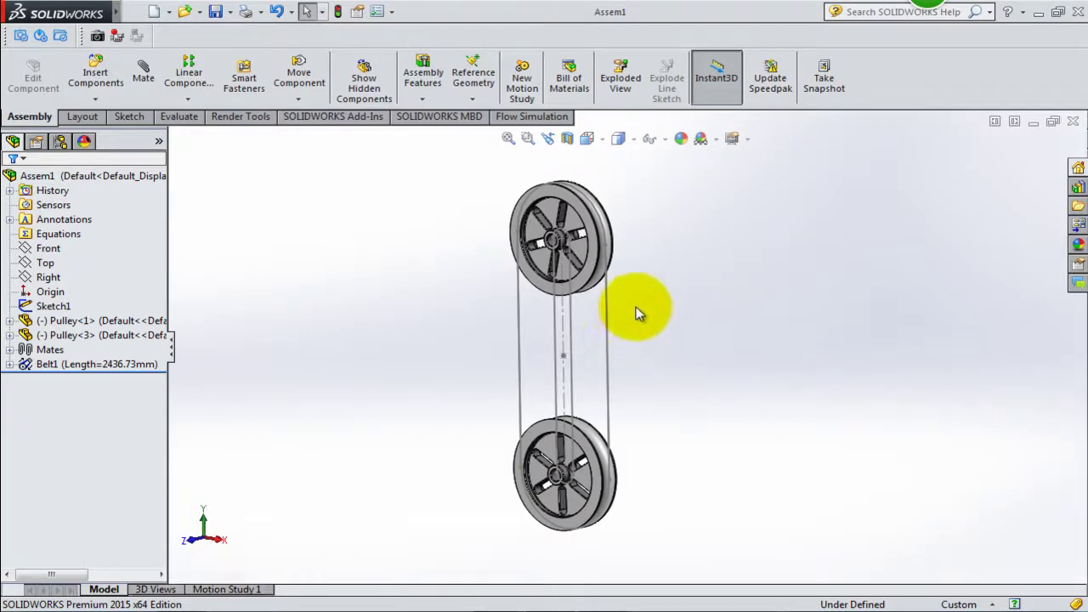
{"action": "mouse_move", "coordinate": [636, 289]}
{"action": "middle_mouse_down"}
{"action": "mouse_move", "coordinate": [548, 270]}
{"action": "mouse_move", "coordinate": [561, 294]}
{"action": "mouse_move", "coordinate": [569, 289]}
{"action": "middle_mouse_up"}
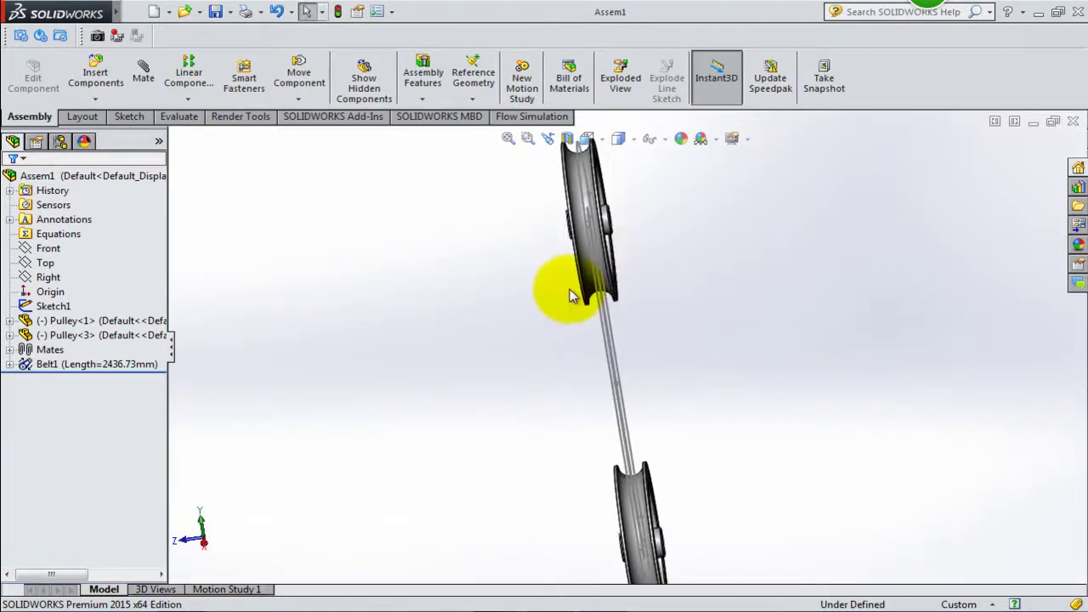
Measure the pulley's groove face with the Measure tool.
{"action": "left_click", "coordinate": [179, 116]}
{"action": "left_click", "coordinate": [234, 81]}
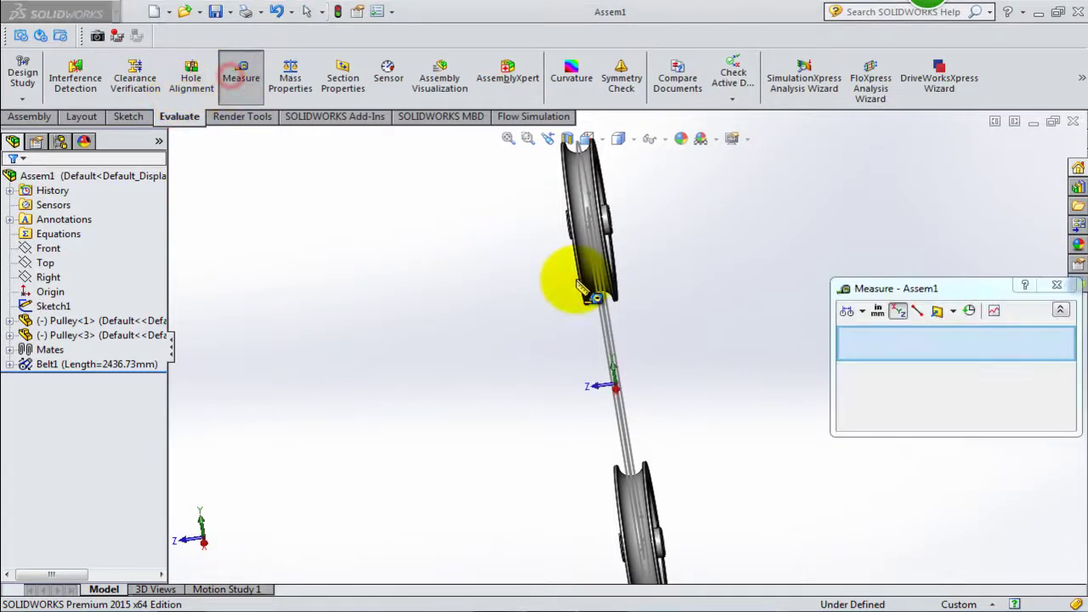
{"action": "scroll", "coordinate": [593, 267], "scroll_direction": "down", "scroll_amount": 3}
{"action": "left_click", "coordinate": [587, 275]}
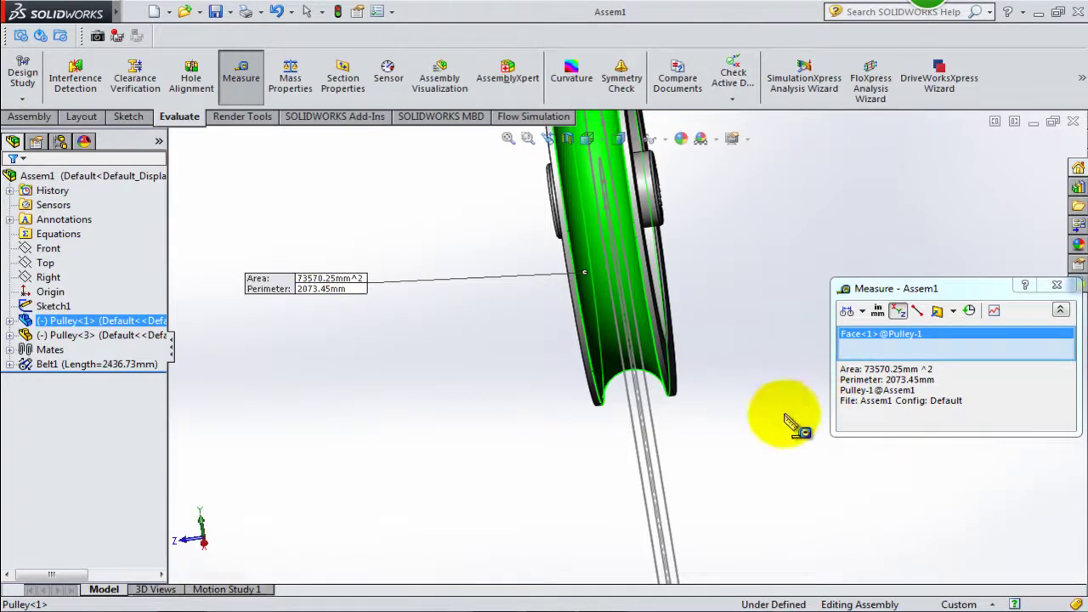
{"action": "left_click", "coordinate": [1056, 290]}
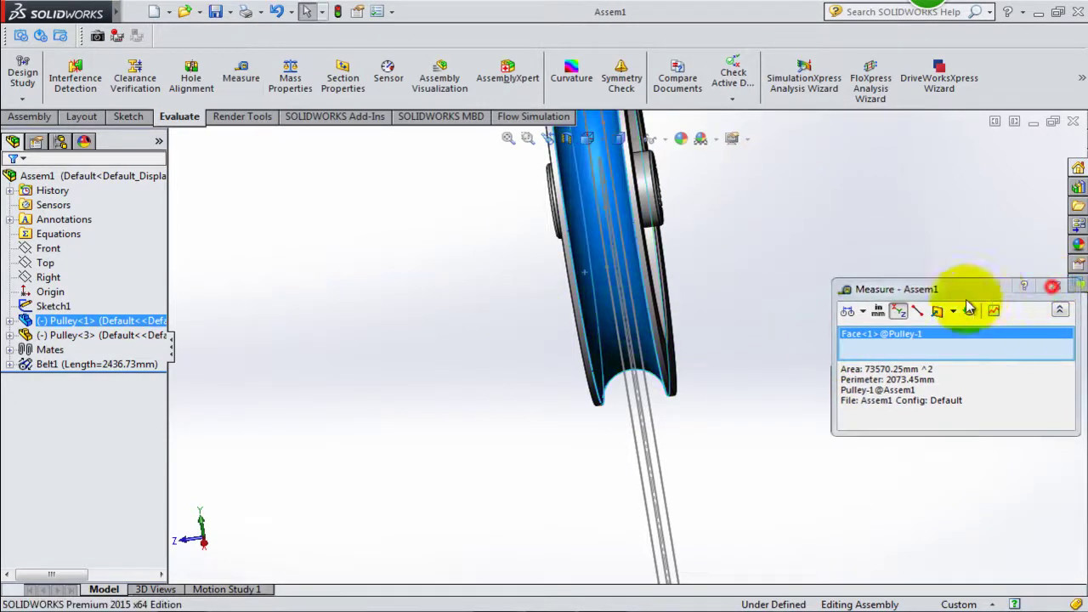
{"action": "mouse_move", "coordinate": [741, 280]}
{"action": "middle_mouse_down"}
{"action": "mouse_move", "coordinate": [742, 254]}
{"action": "mouse_move", "coordinate": [773, 262]}
{"action": "mouse_move", "coordinate": [777, 280]}
{"action": "middle_mouse_up"}
{"action": "scroll", "coordinate": [778, 280], "scroll_direction": "up", "scroll_amount": 2}
Measure the top rim edge diameter and the rim-to-rim distance, then clear and close Measure.
{"action": "left_click", "coordinate": [241, 80]}
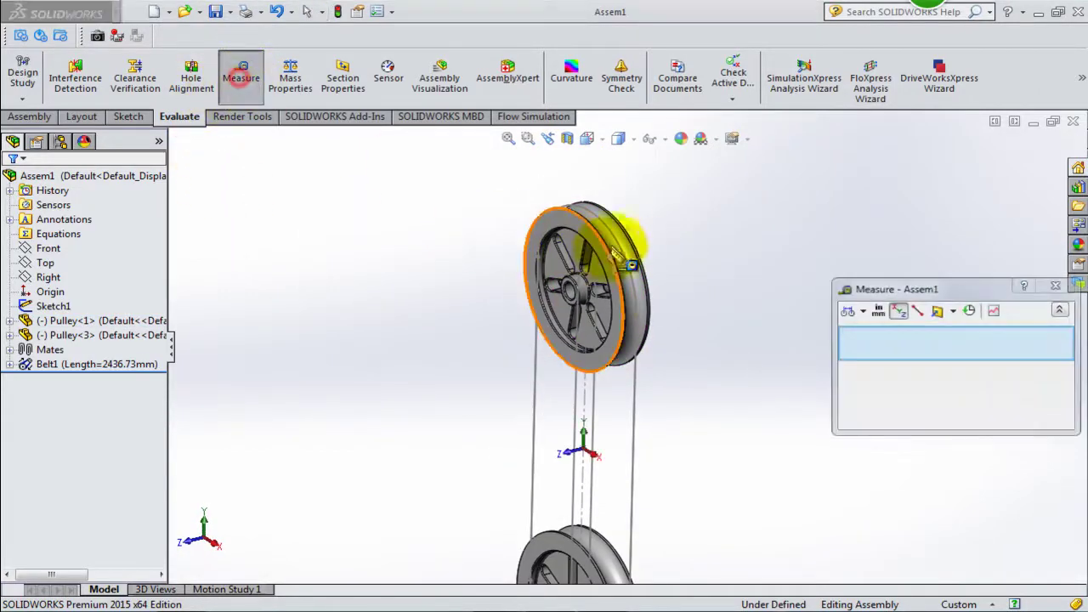
{"action": "scroll", "coordinate": [608, 243], "scroll_direction": "down", "scroll_amount": 2}
{"action": "scroll", "coordinate": [627, 238], "scroll_direction": "down", "scroll_amount": 2}
{"action": "left_click", "coordinate": [551, 308]}
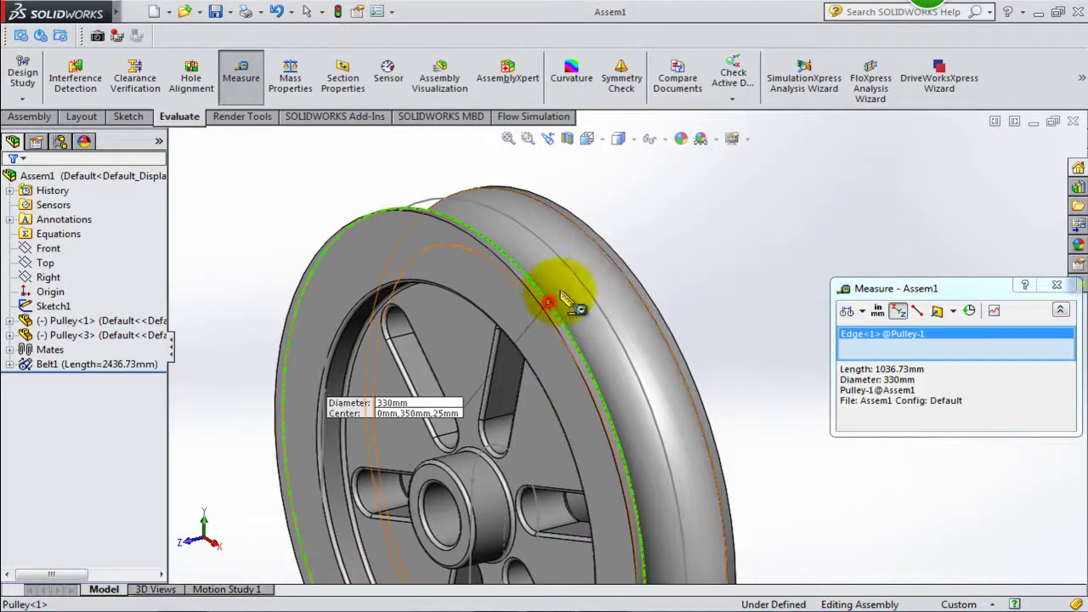
{"action": "left_click", "coordinate": [617, 269]}
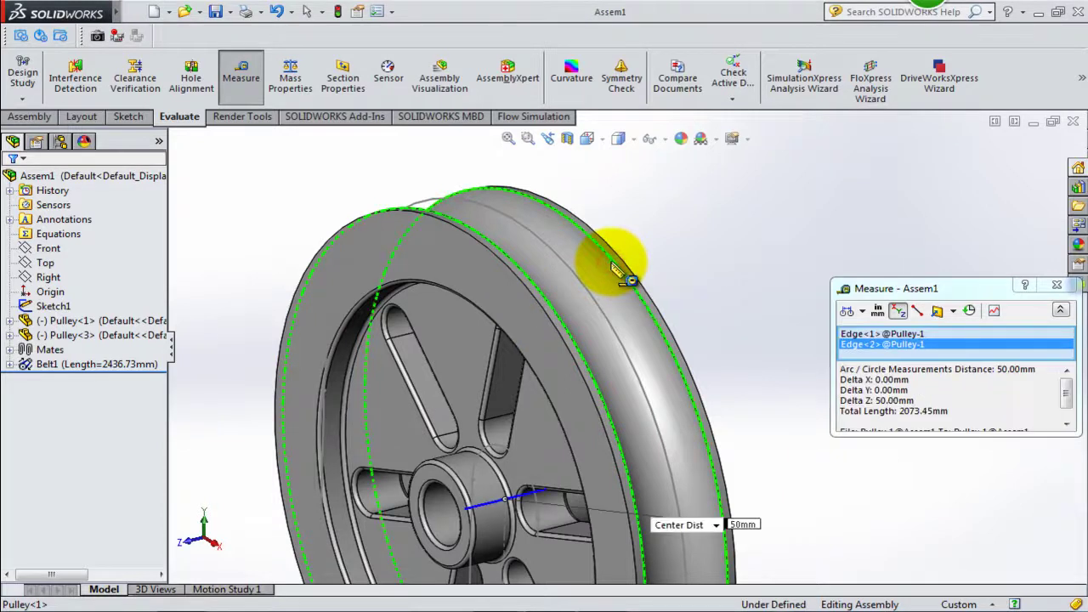
{"action": "left_click", "coordinate": [699, 223]}
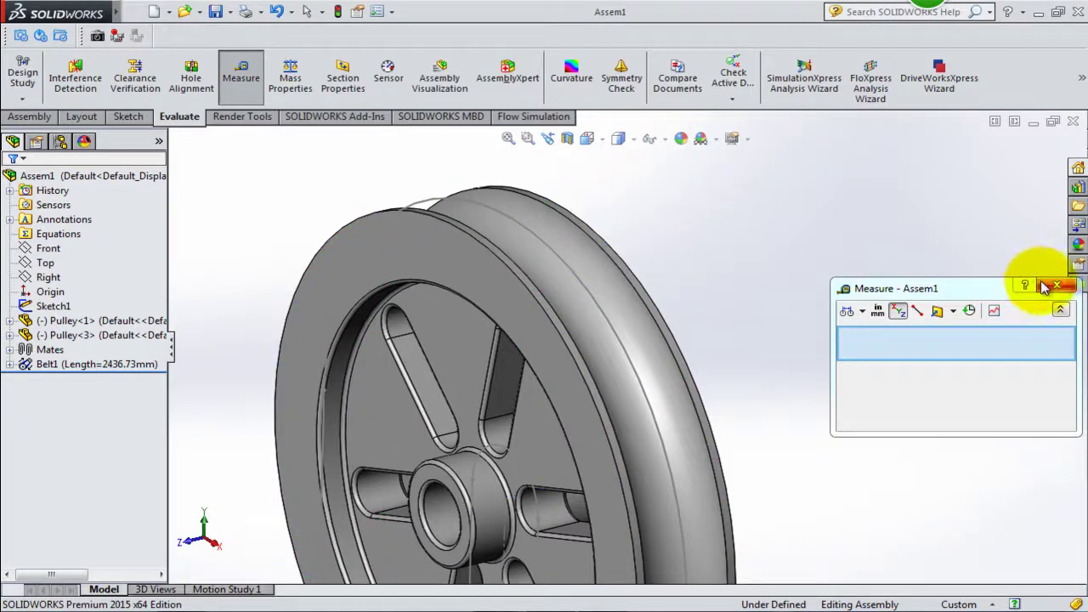
{"action": "left_click", "coordinate": [1044, 288]}
Open the Belt1-1 part from the assembly in its own window.
{"action": "left_click", "coordinate": [10, 364]}
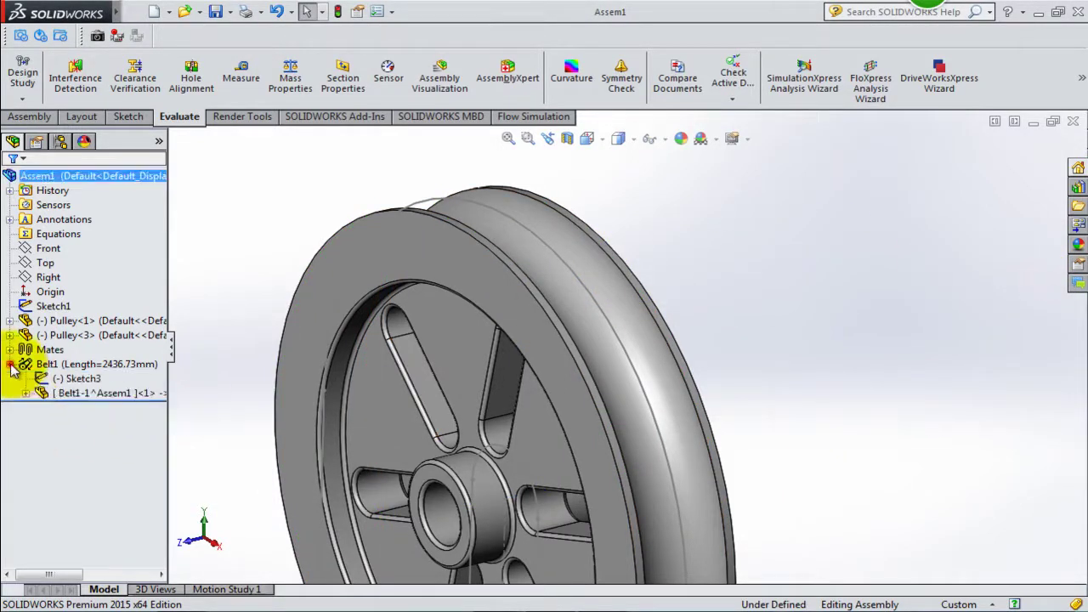
{"action": "right_click", "coordinate": [73, 396]}
{"action": "left_click", "coordinate": [75, 156]}
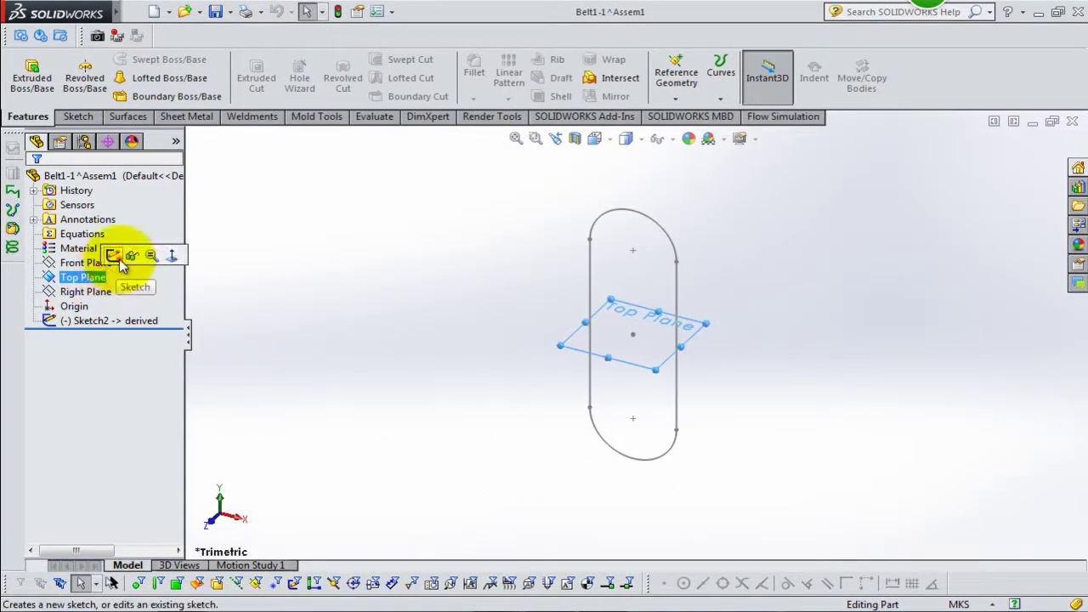
Sketch a circle beside the slot on Top Plane and dimension its diameter to 50 mm.
{"action": "left_click", "coordinate": [113, 255]}
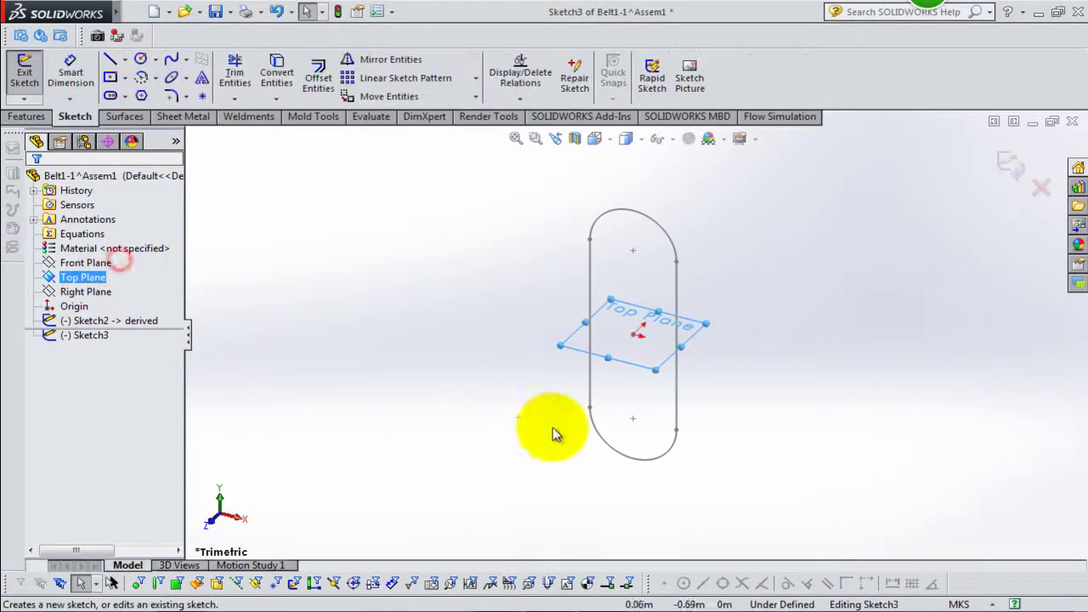
{"action": "left_click", "coordinate": [140, 59]}
{"action": "left_click", "coordinate": [702, 365]}
{"action": "left_click", "coordinate": [721, 387]}
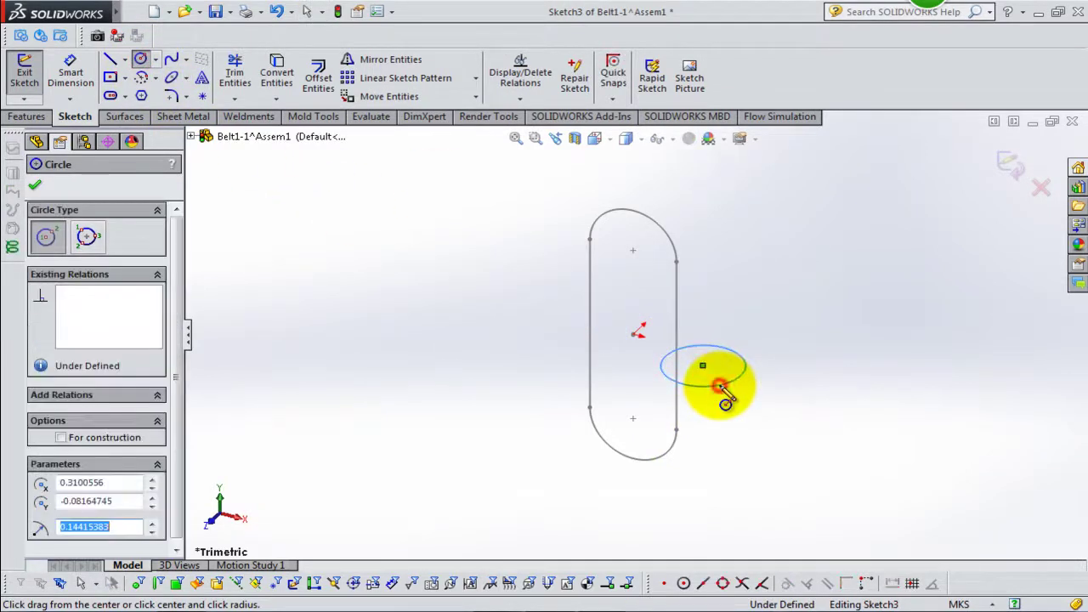
{"action": "key", "text": "Escape"}
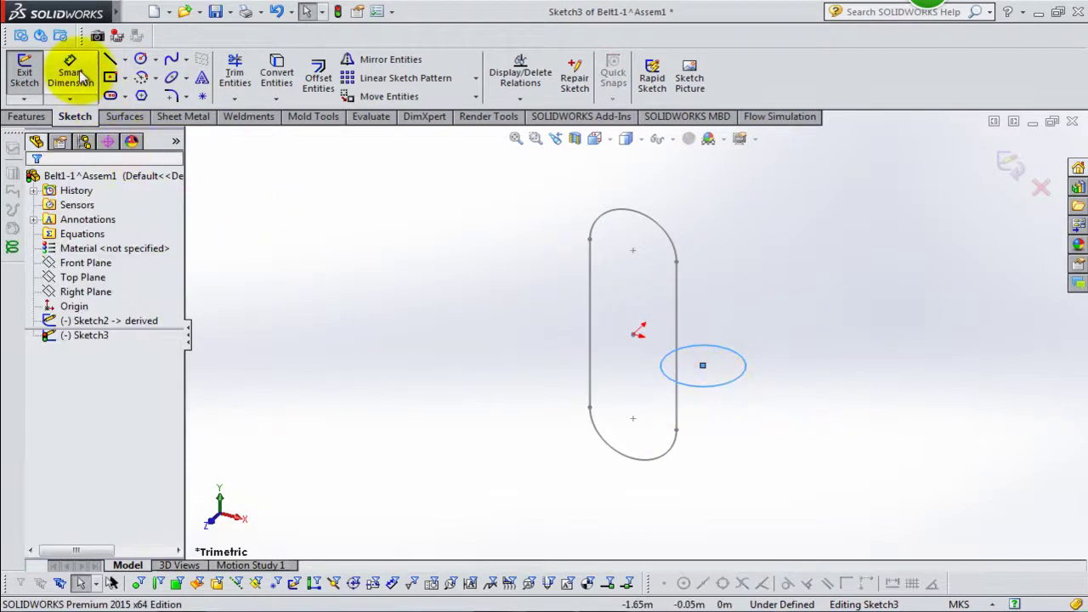
{"action": "left_click", "coordinate": [73, 72]}
{"action": "left_click", "coordinate": [746, 366]}
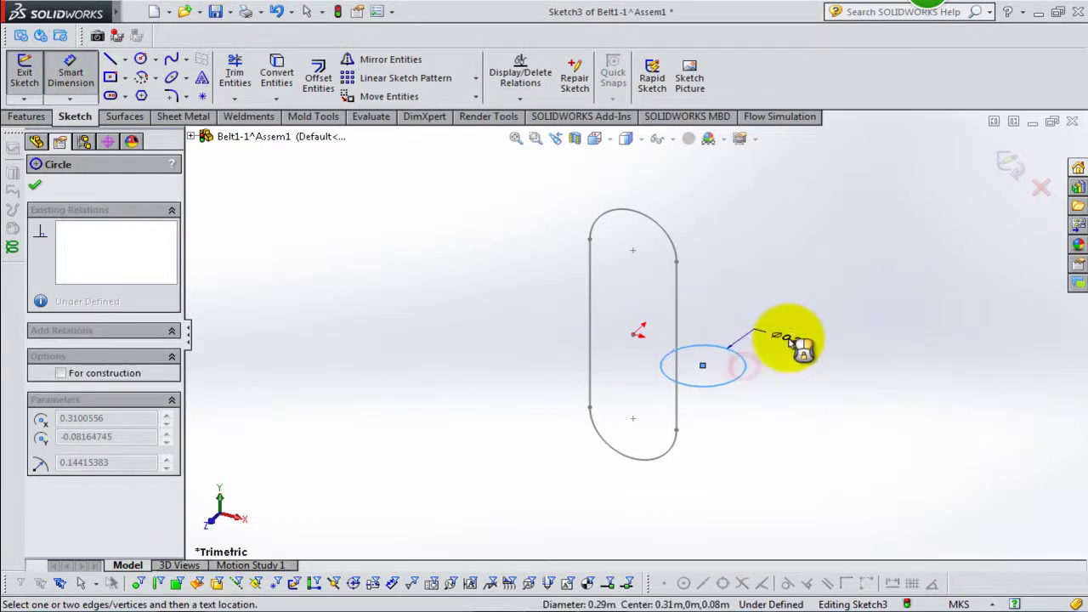
{"action": "left_click", "coordinate": [791, 343]}
{"action": "type", "text": "50"}
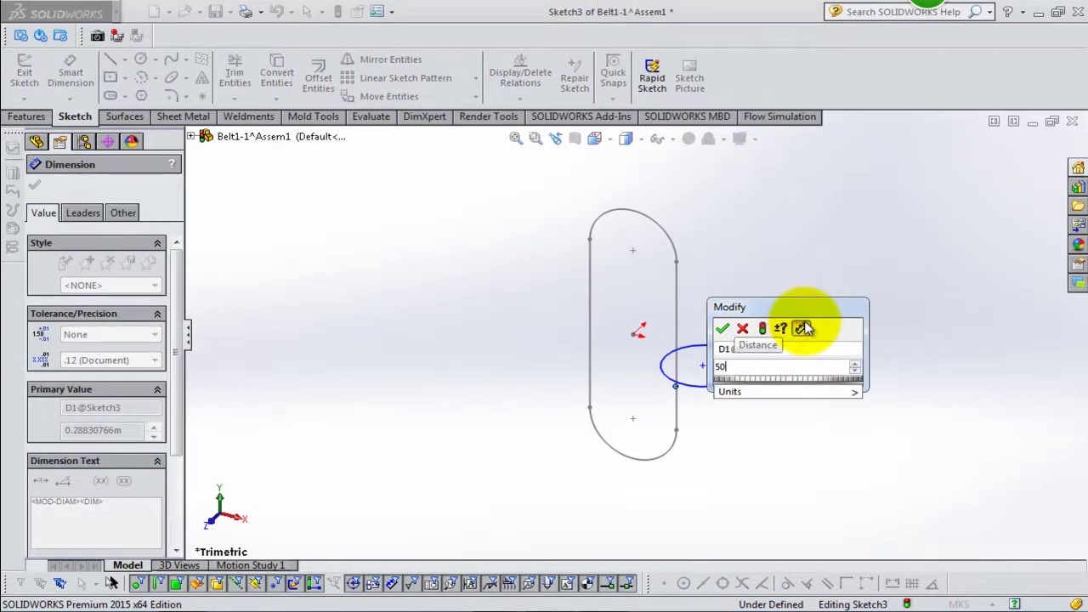
{"action": "key", "text": "Return"}
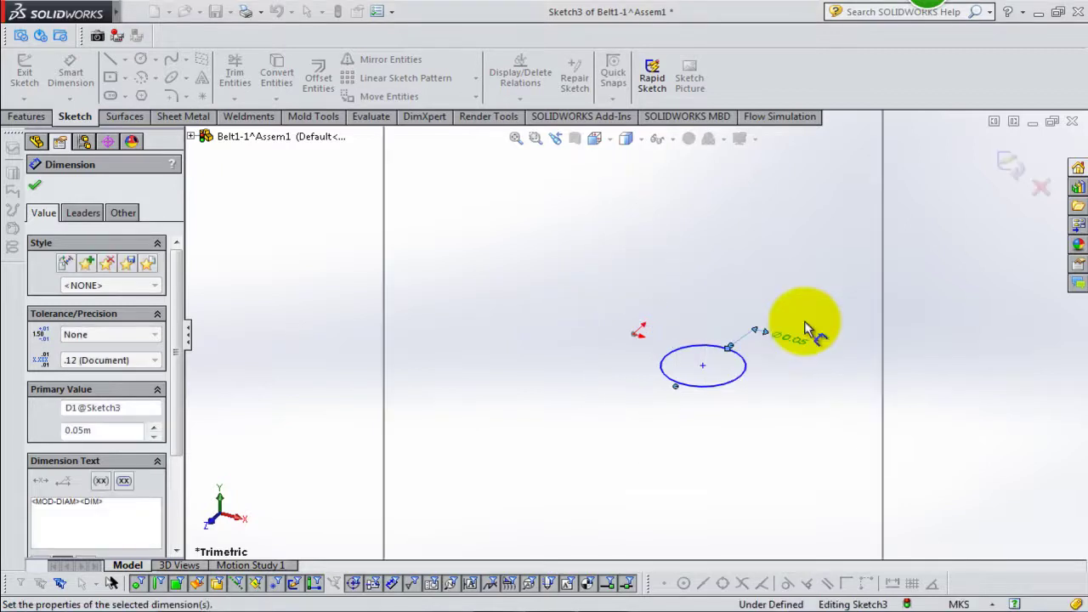
Pierce the circle's centre onto the slot's right edge and exit the sketch.
{"action": "left_click", "coordinate": [704, 367]}
{"action": "left_click", "coordinate": [885, 407]}
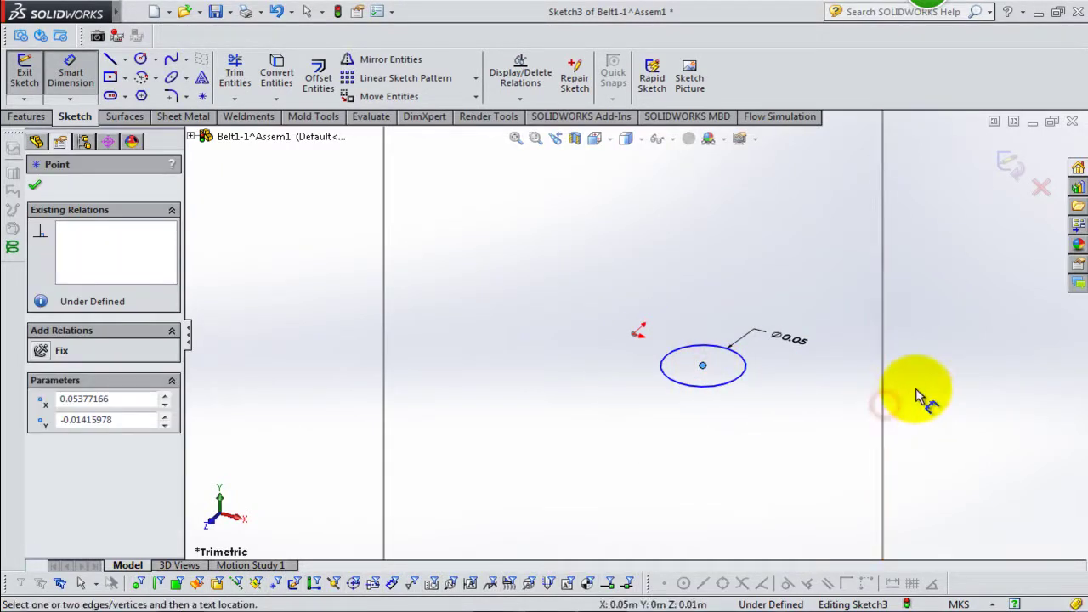
{"action": "left_click", "coordinate": [912, 393]}
{"action": "left_click", "coordinate": [657, 314]}
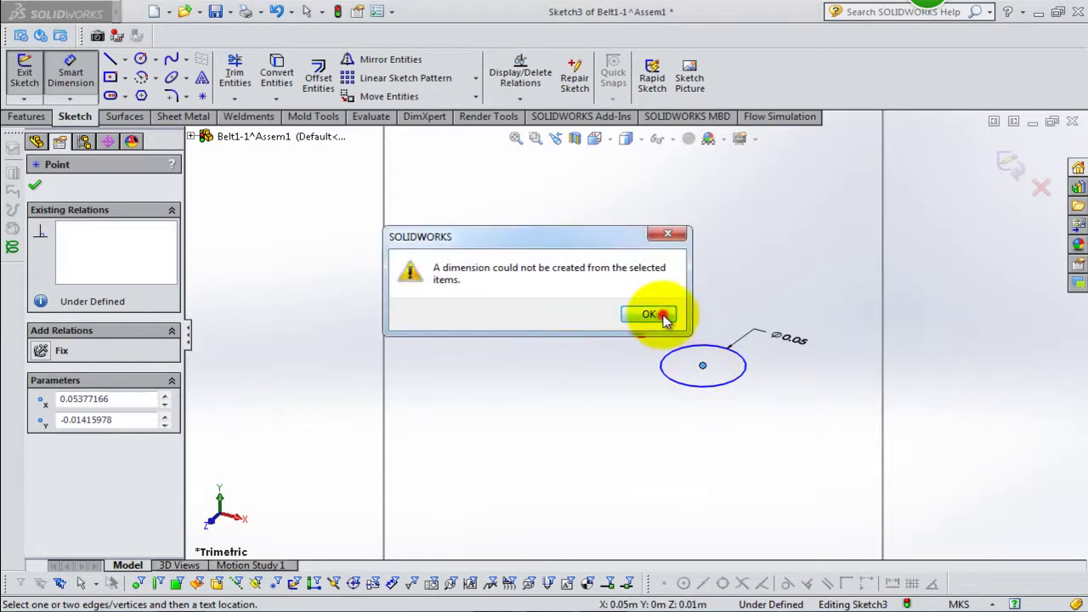
{"action": "left_click", "coordinate": [703, 367]}
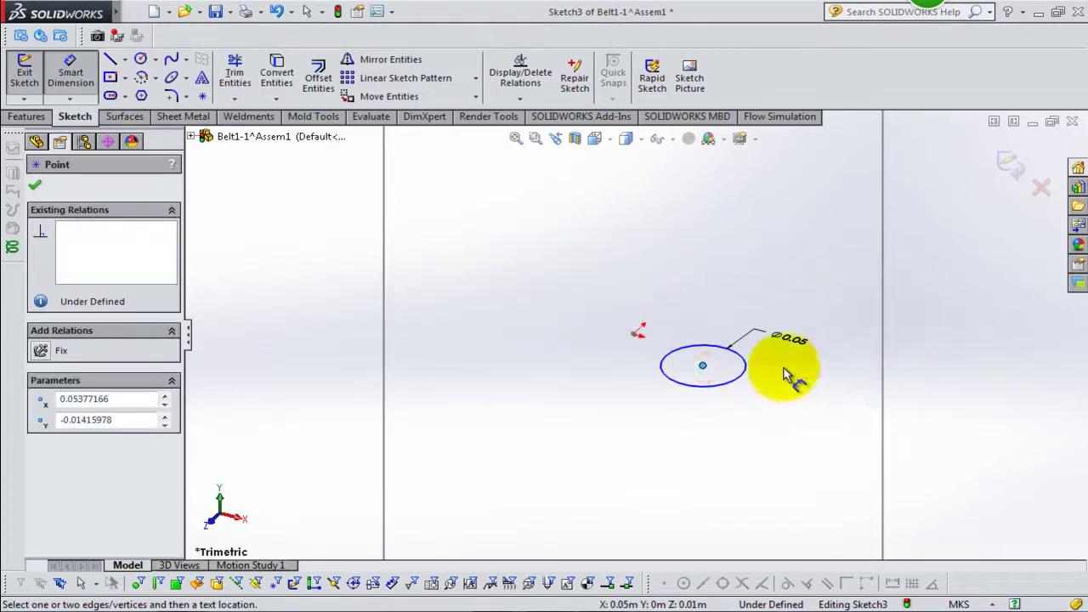
{"action": "scroll", "coordinate": [927, 396], "scroll_direction": "up", "scroll_amount": 3}
{"action": "scroll", "coordinate": [885, 396], "scroll_direction": "up", "scroll_amount": 2}
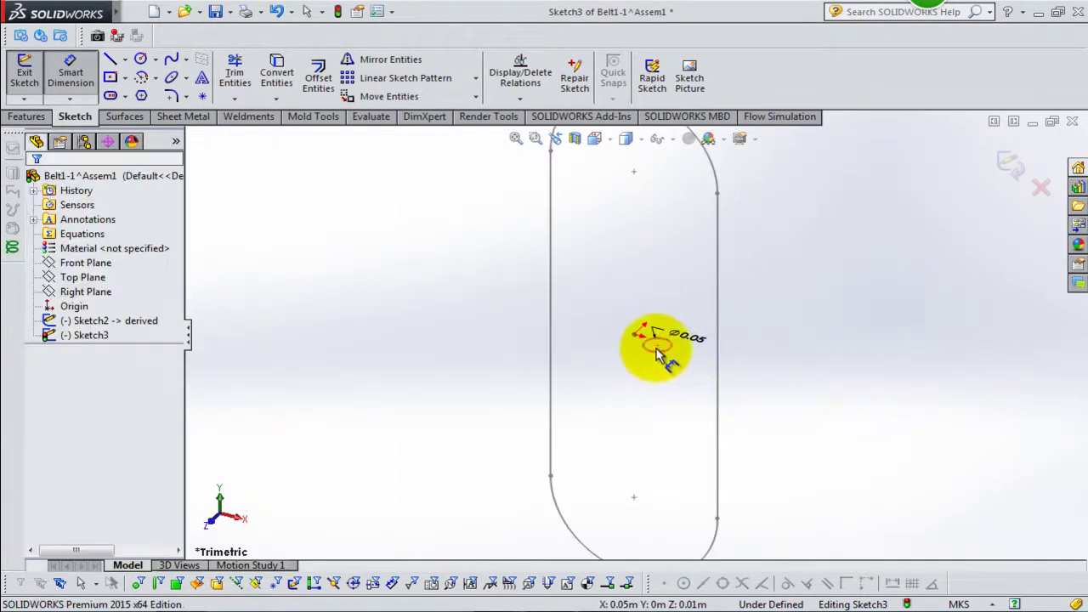
{"action": "left_click", "coordinate": [748, 369]}
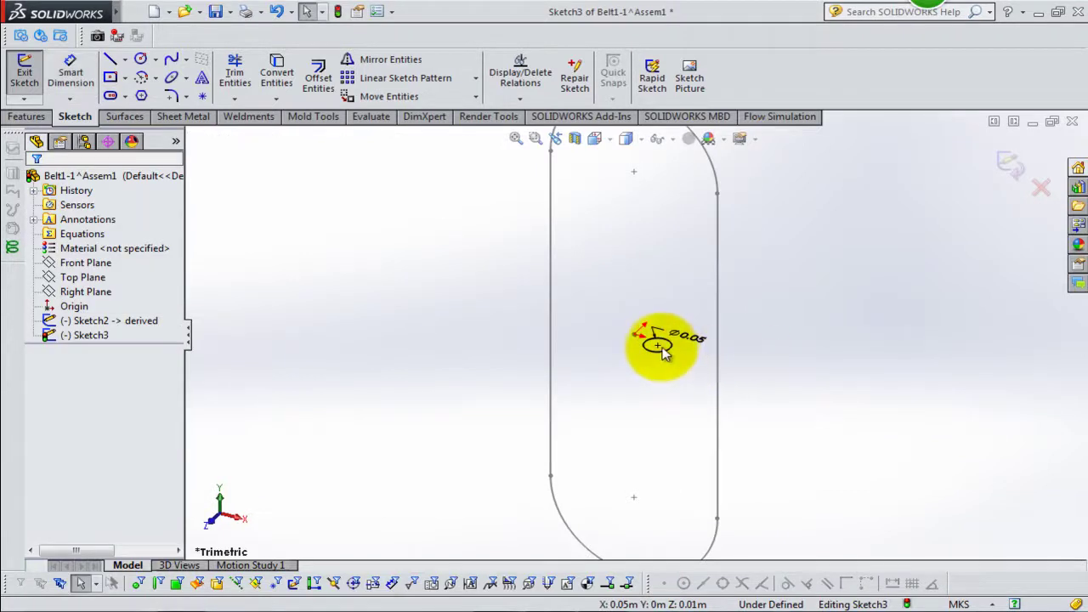
{"action": "left_click", "coordinate": [719, 364]}
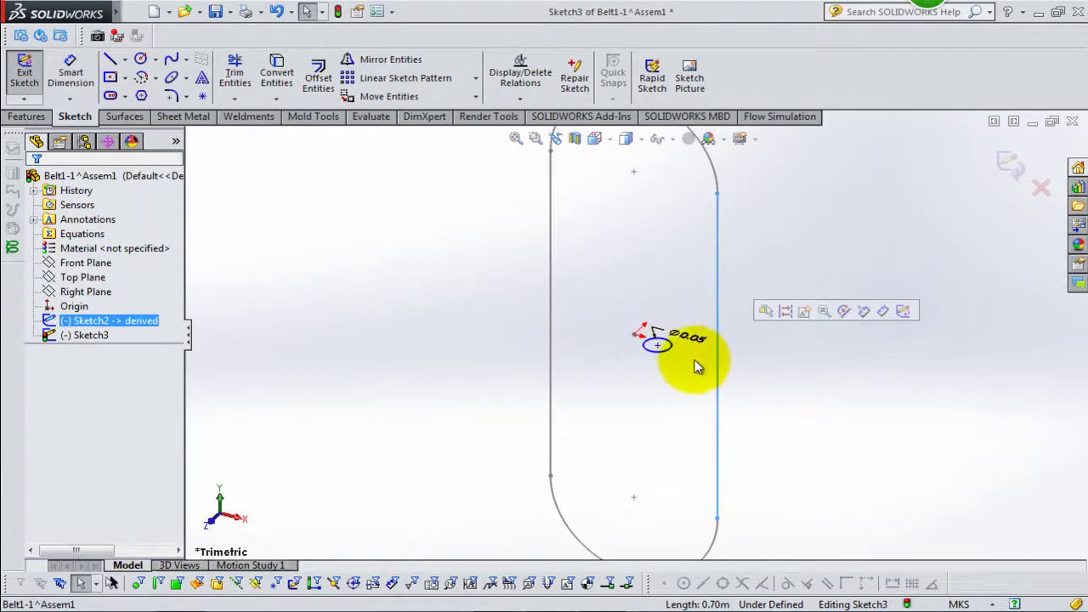
{"action": "left_click", "coordinate": [659, 346], "text": "ctrl"}
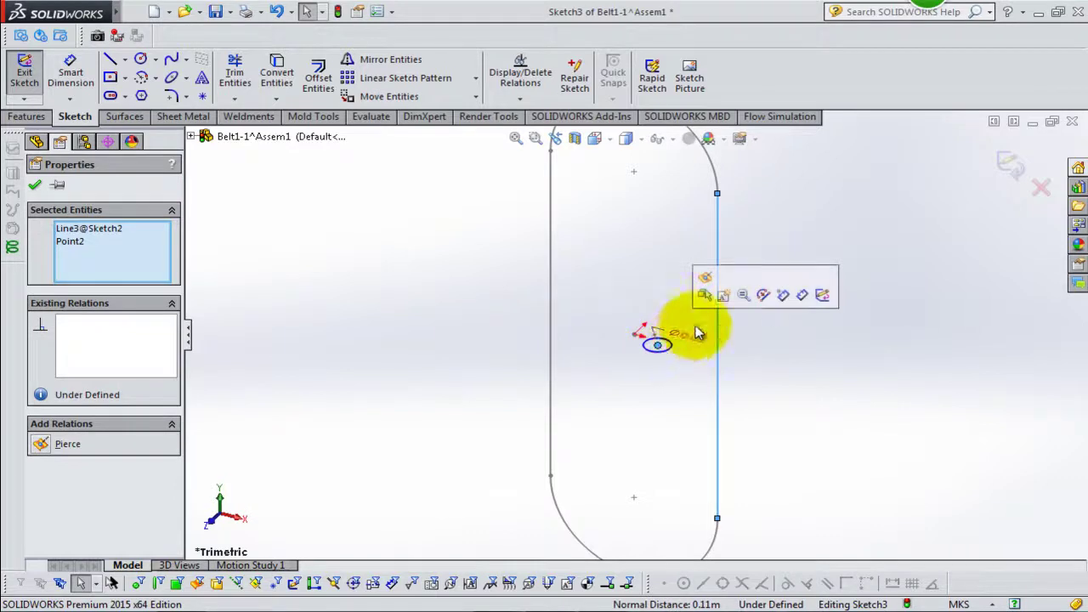
{"action": "left_click", "coordinate": [708, 279]}
{"action": "left_click", "coordinate": [766, 322]}
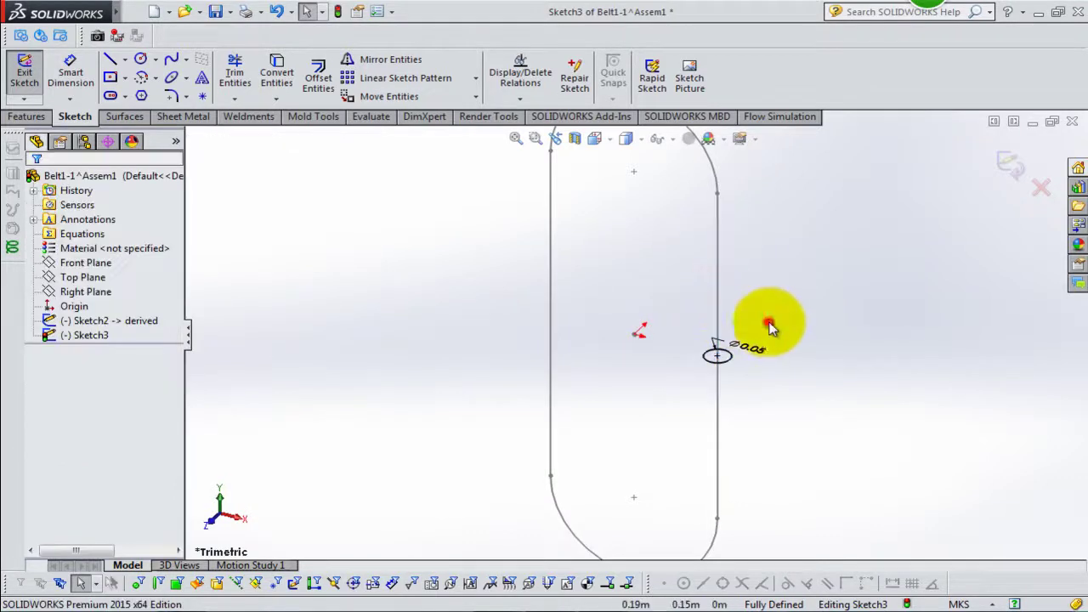
{"action": "left_click", "coordinate": [1005, 170]}
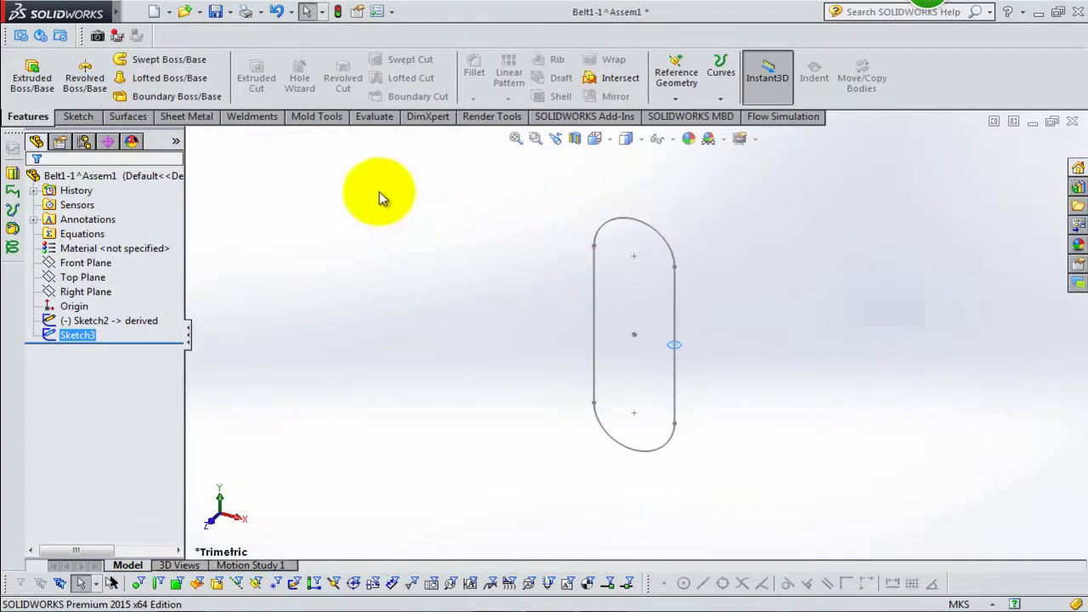
Sweep the Sketch3 circle along the Sketch2 slot path into a solid belt, then save and close the part.
{"action": "left_click", "coordinate": [194, 59]}
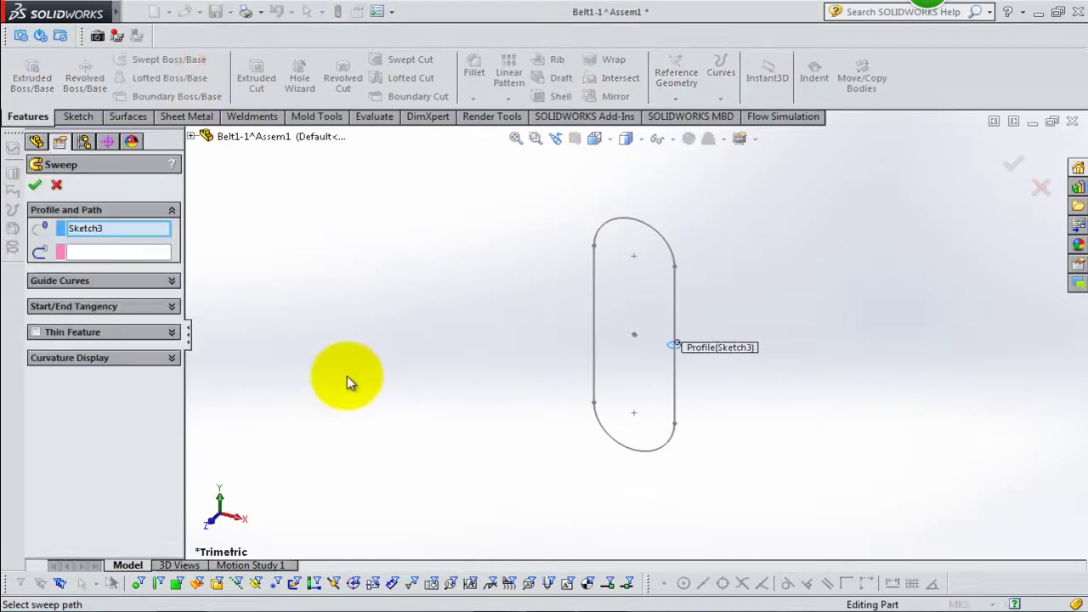
{"action": "left_click", "coordinate": [141, 253]}
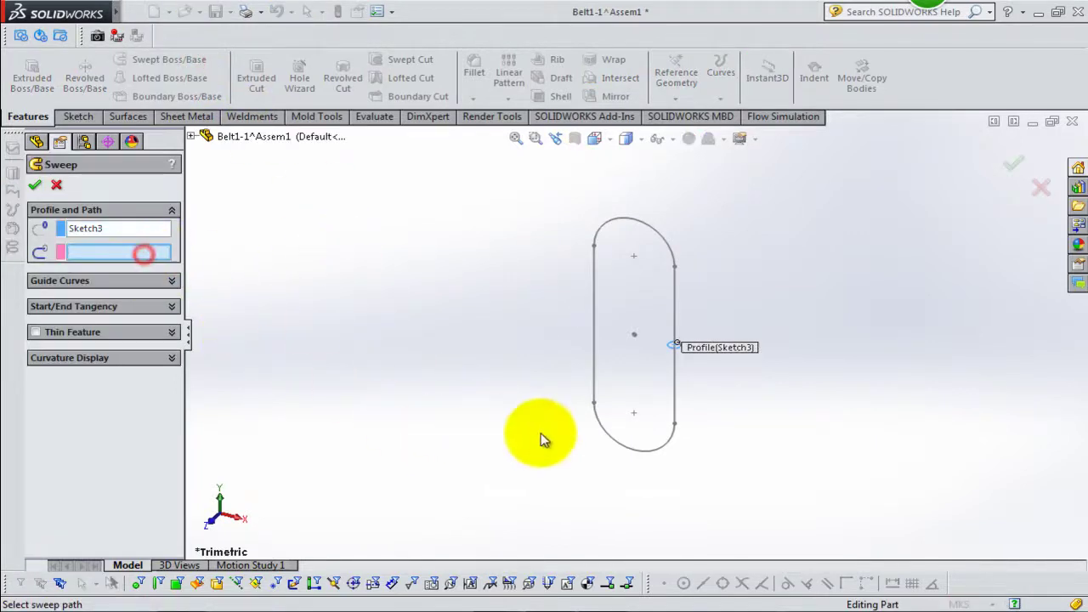
{"action": "left_click", "coordinate": [593, 363]}
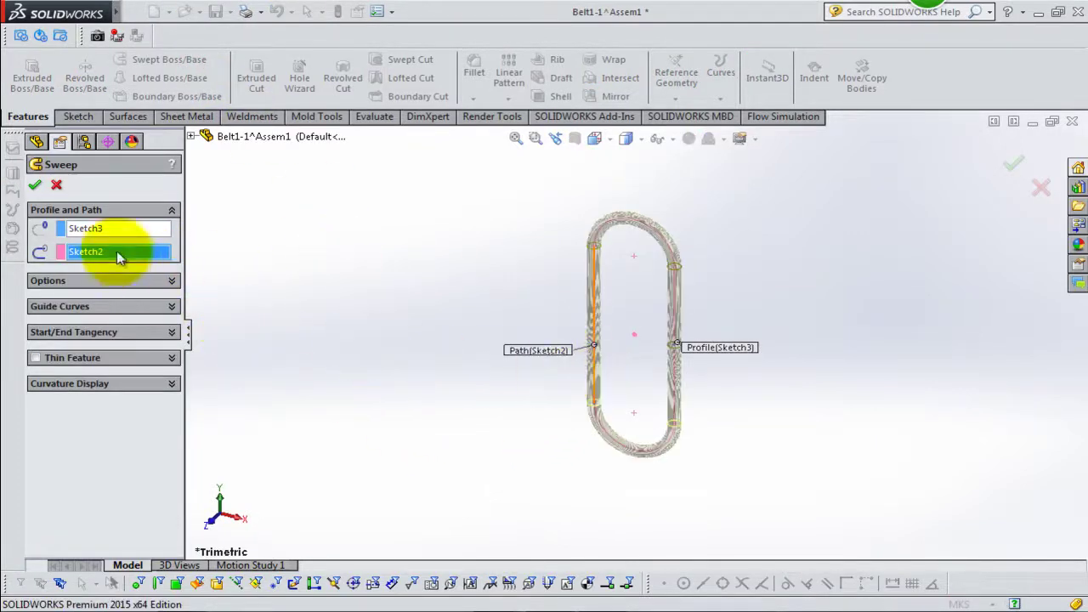
{"action": "left_click", "coordinate": [36, 186]}
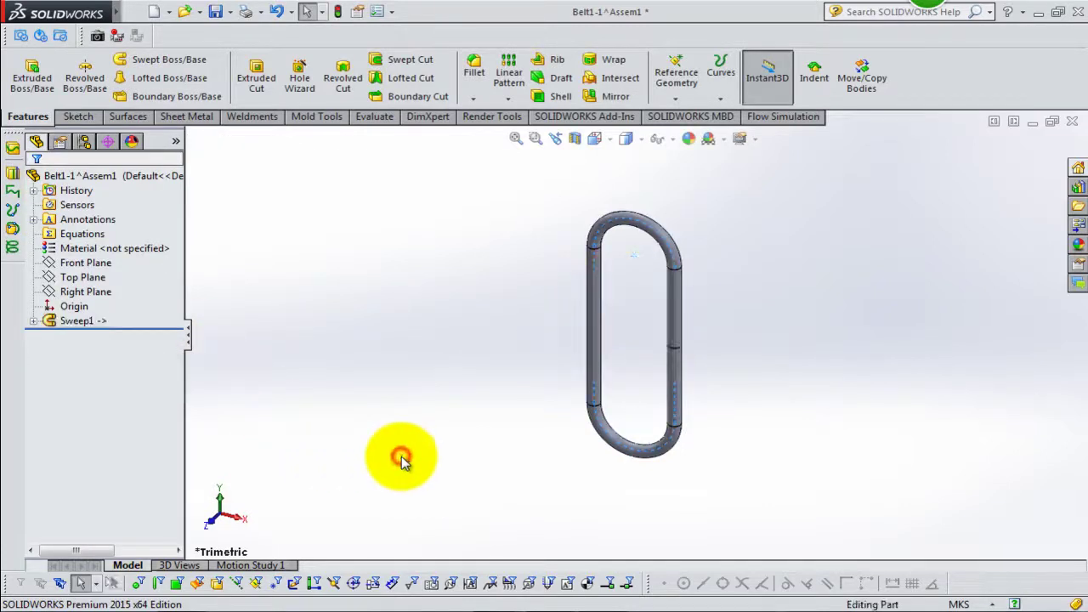
{"action": "left_click", "coordinate": [404, 463]}
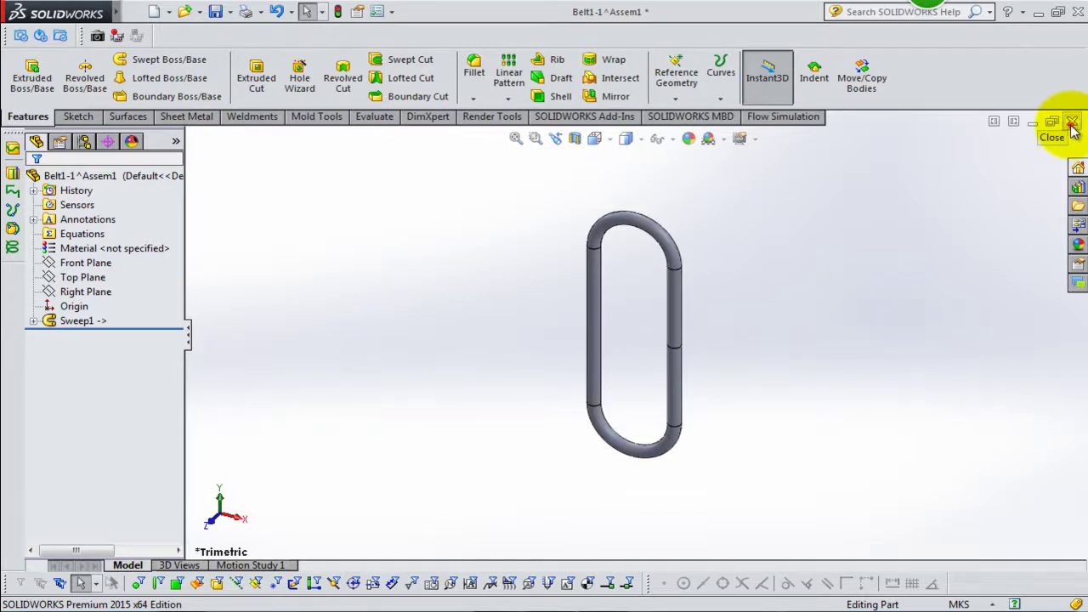
{"action": "left_click", "coordinate": [1074, 123]}
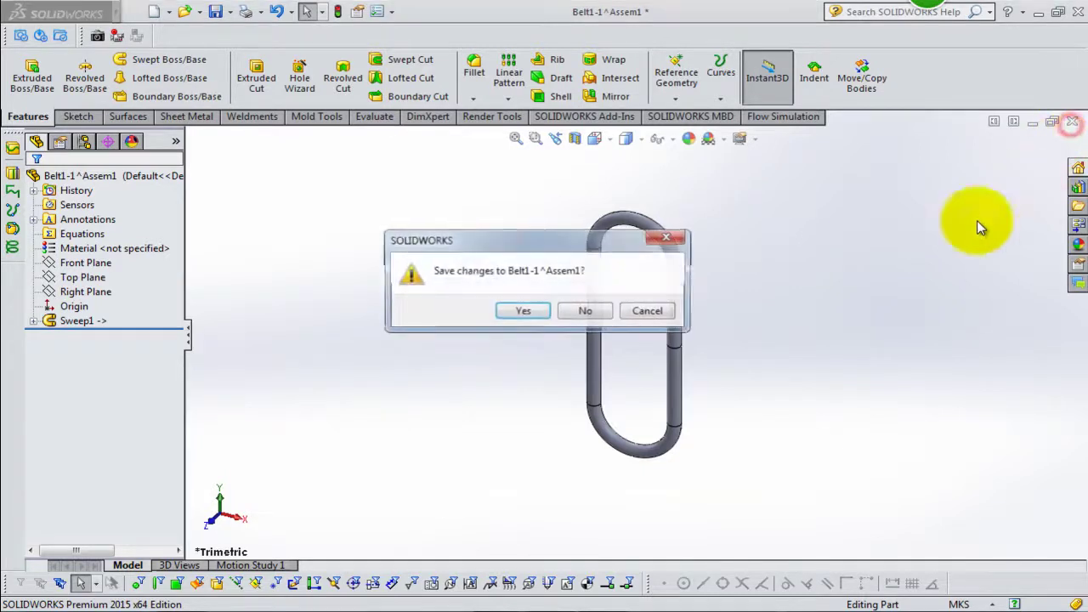
{"action": "left_click", "coordinate": [523, 311]}
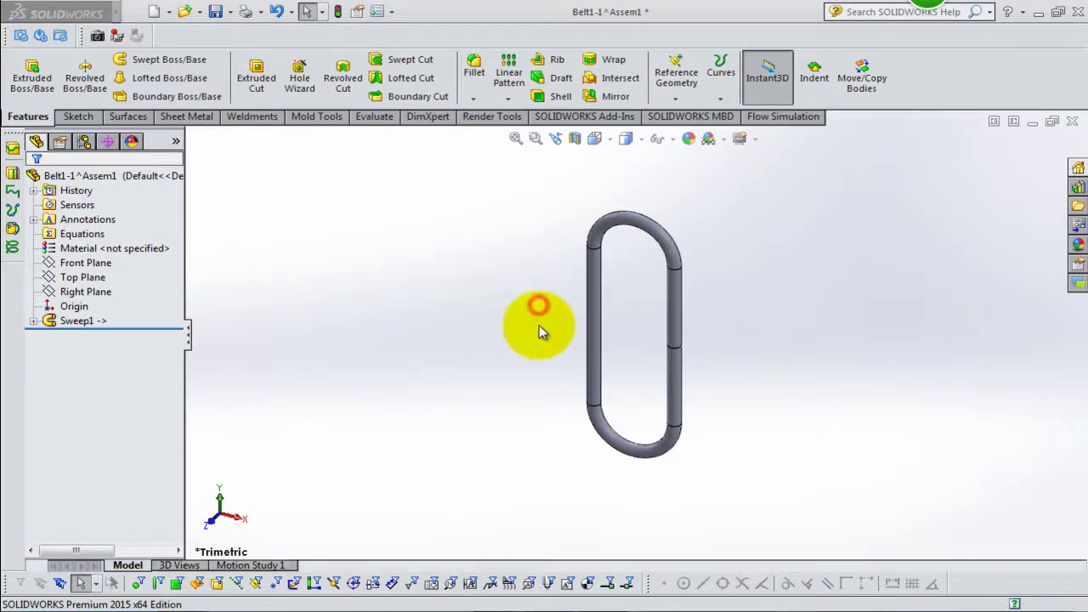
Rebuild the assembly and spin the lower pulley Pulley<3> to inspect the belt wrap.
{"action": "left_click", "coordinate": [167, 85]}
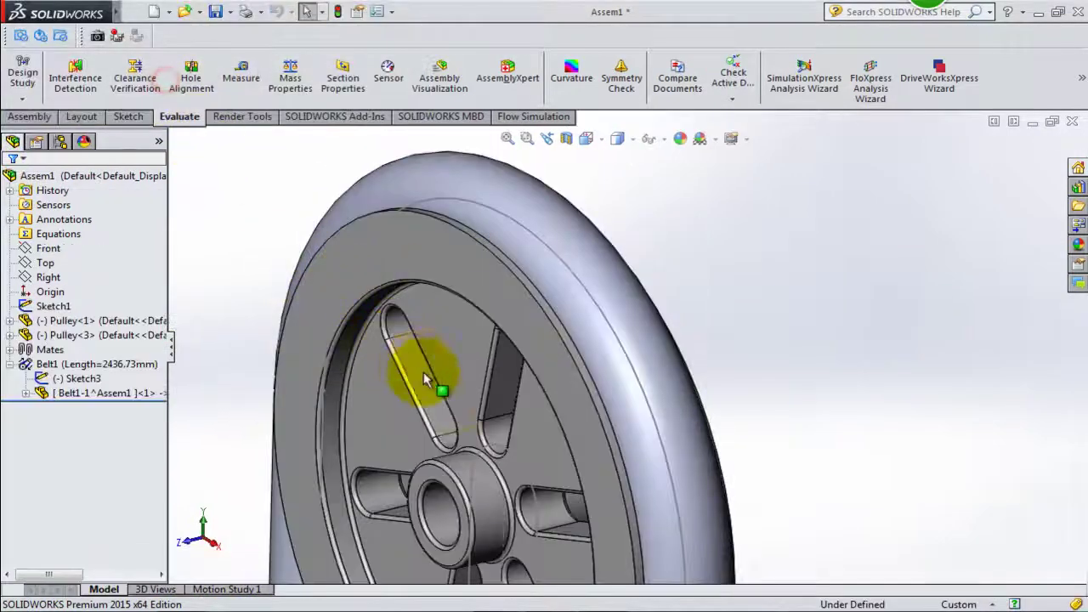
{"action": "scroll", "coordinate": [530, 389], "scroll_direction": "up", "scroll_amount": 10}
{"action": "mouse_move", "coordinate": [636, 474]}
{"action": "middle_mouse_down"}
{"action": "mouse_move", "coordinate": [651, 434]}
{"action": "mouse_move", "coordinate": [720, 469]}
{"action": "mouse_move", "coordinate": [821, 473]}
{"action": "mouse_move", "coordinate": [841, 485]}
{"action": "mouse_move", "coordinate": [718, 474]}
{"action": "mouse_move", "coordinate": [683, 451]}
{"action": "mouse_move", "coordinate": [703, 422]}
{"action": "mouse_move", "coordinate": [666, 444]}
{"action": "mouse_move", "coordinate": [688, 484]}
{"action": "middle_mouse_up"}
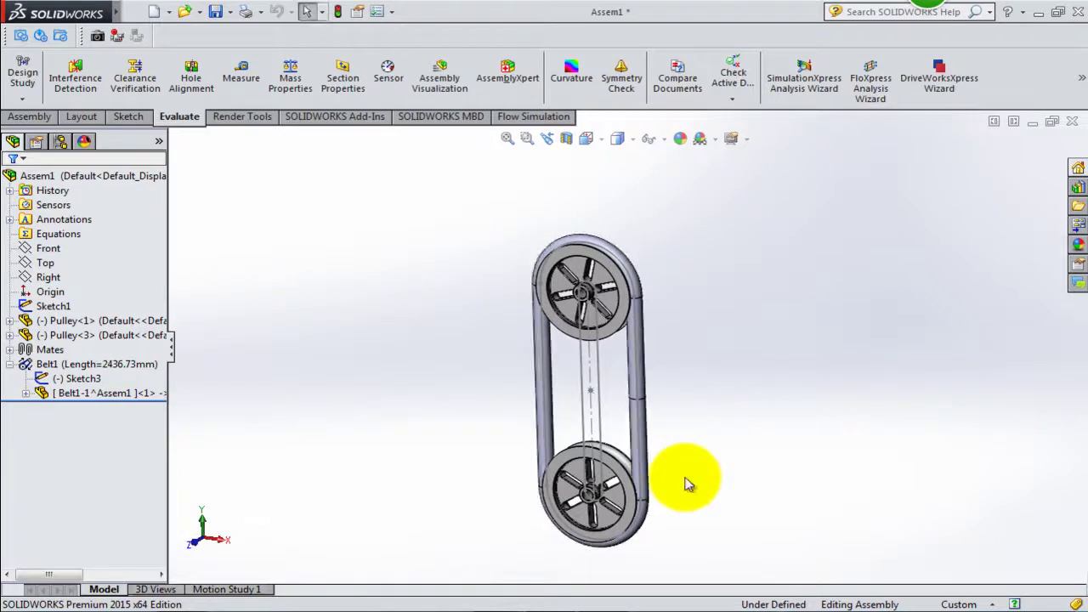
{"action": "scroll", "coordinate": [680, 422], "scroll_direction": "down", "scroll_amount": 1}
{"action": "scroll", "coordinate": [680, 421], "scroll_direction": "up", "scroll_amount": 1}
{"action": "mouse_move", "coordinate": [680, 420]}
{"action": "middle_mouse_down"}
{"action": "mouse_move", "coordinate": [677, 386]}
{"action": "mouse_move", "coordinate": [655, 408]}
{"action": "mouse_move", "coordinate": [700, 432]}
{"action": "mouse_move", "coordinate": [692, 420]}
{"action": "mouse_move", "coordinate": [627, 508]}
{"action": "middle_mouse_up"}
{"action": "mouse_move", "coordinate": [619, 508]}
{"action": "left_mouse_down"}
{"action": "mouse_move", "coordinate": [578, 520]}
{"action": "mouse_move", "coordinate": [539, 505]}
{"action": "mouse_move", "coordinate": [532, 463]}
{"action": "mouse_move", "coordinate": [564, 426]}
{"action": "mouse_move", "coordinate": [609, 446]}
{"action": "mouse_move", "coordinate": [609, 496]}
{"action": "mouse_move", "coordinate": [555, 507]}
{"action": "mouse_move", "coordinate": [539, 461]}
{"action": "left_mouse_up"}
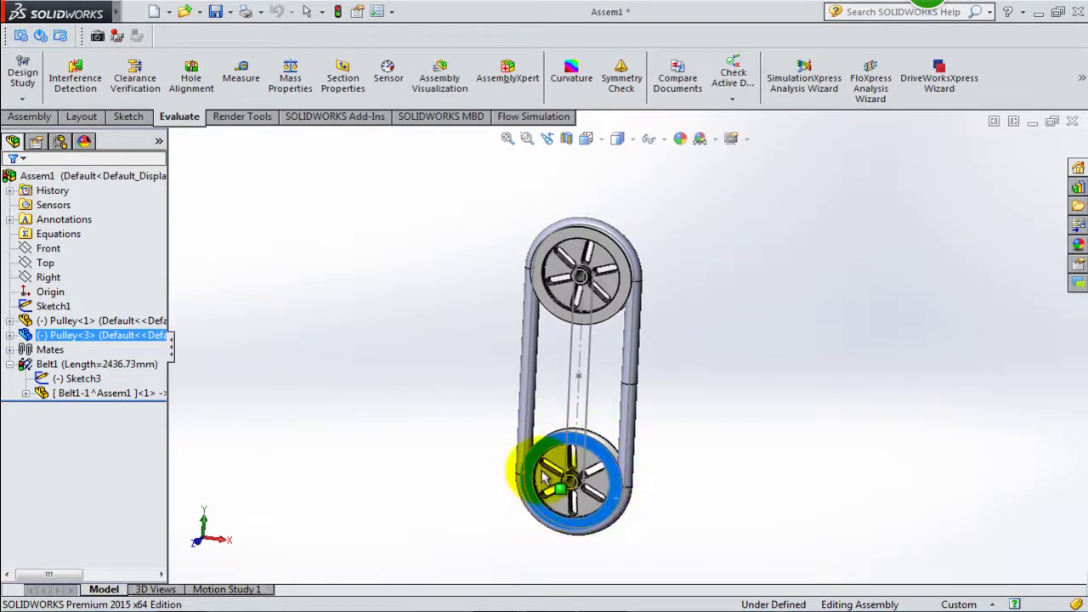
{"action": "mouse_move", "coordinate": [539, 462]}
{"action": "middle_mouse_down"}
{"action": "mouse_move", "coordinate": [652, 425]}
{"action": "mouse_move", "coordinate": [649, 395]}
{"action": "middle_mouse_up"}
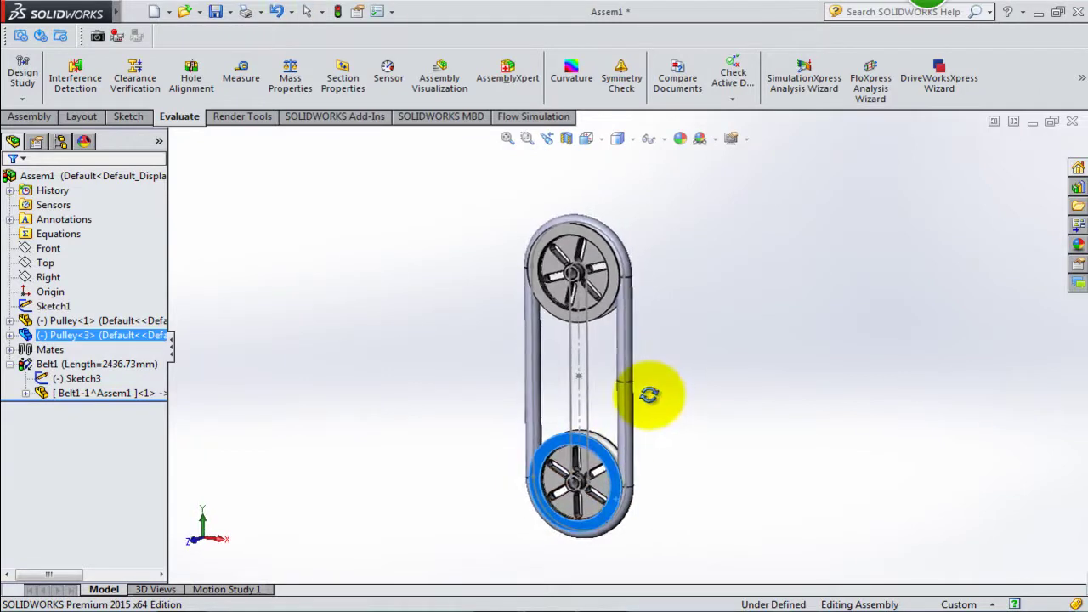
{"action": "left_click", "coordinate": [684, 425]}
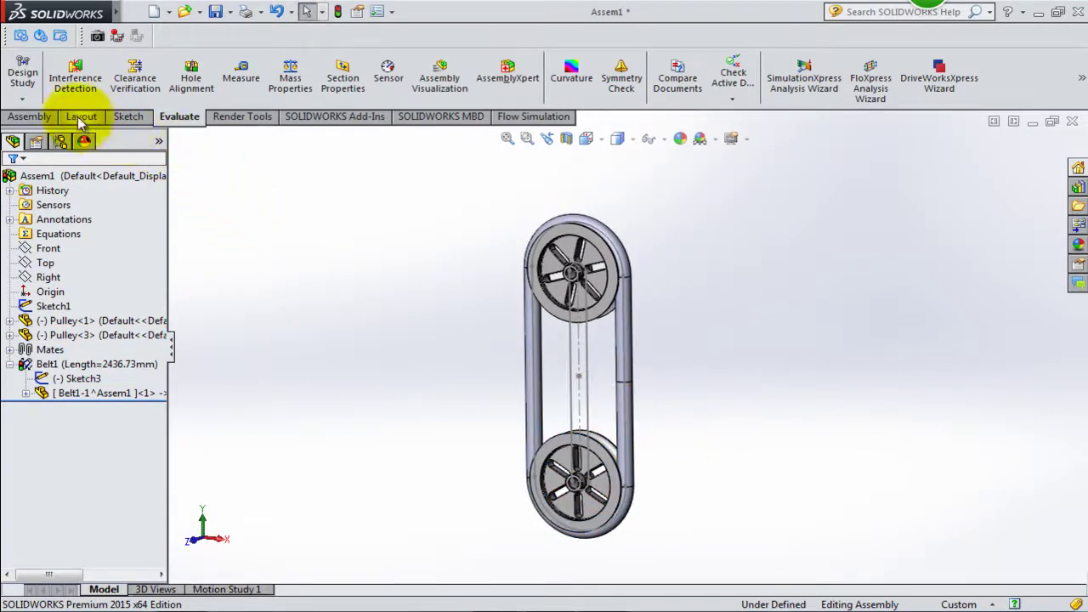
Insert the 'guide ball' part and place it just right of the belt loop.
{"action": "left_click", "coordinate": [28, 116]}
{"action": "left_click", "coordinate": [100, 100]}
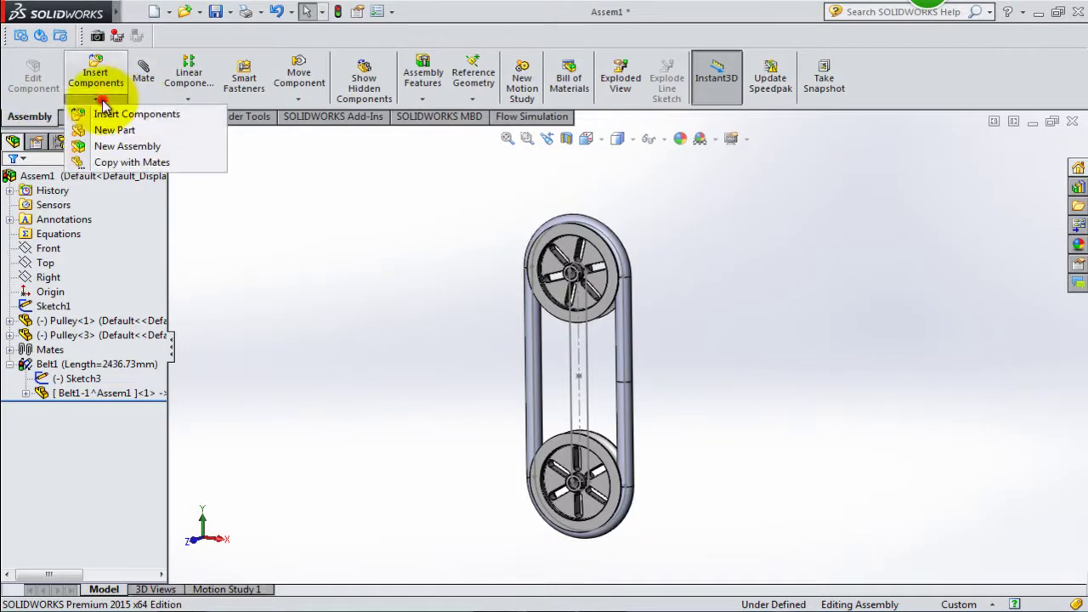
{"action": "left_click", "coordinate": [107, 115]}
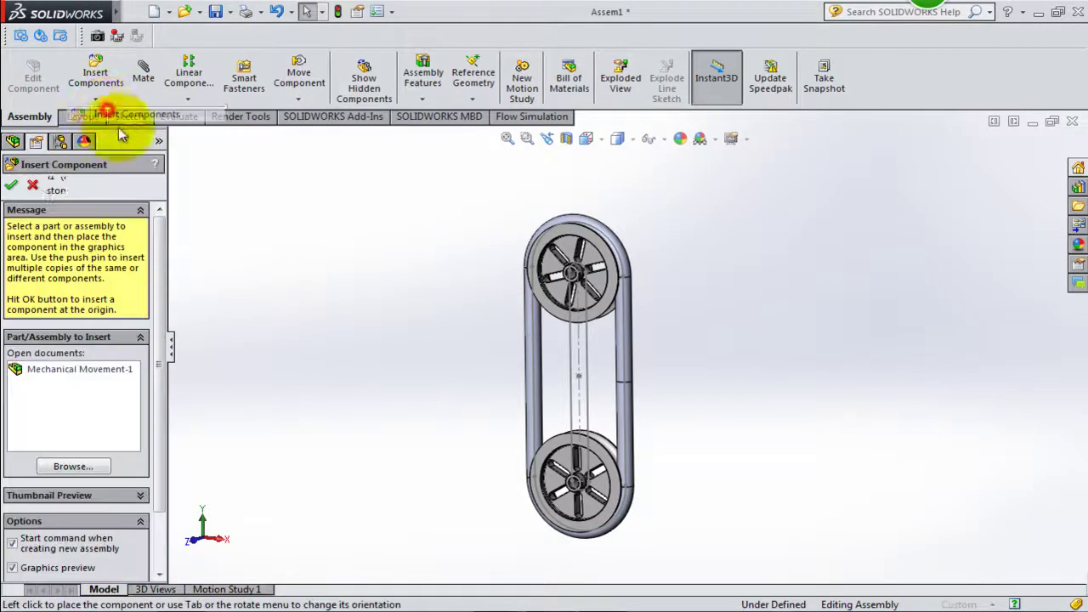
{"action": "left_click", "coordinate": [101, 466]}
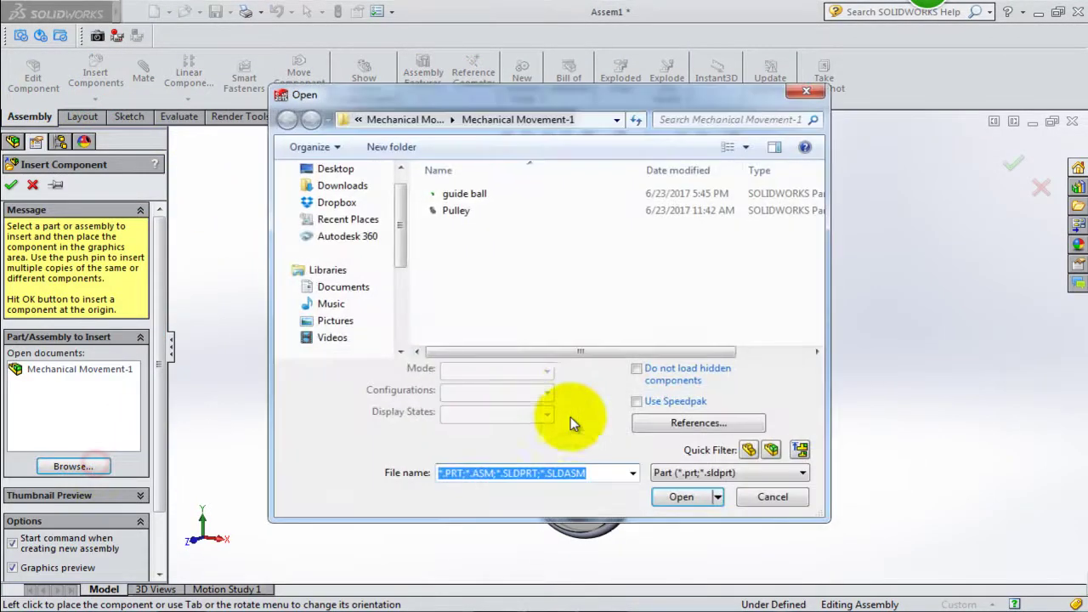
{"action": "left_click", "coordinate": [470, 192]}
{"action": "left_click", "coordinate": [681, 471]}
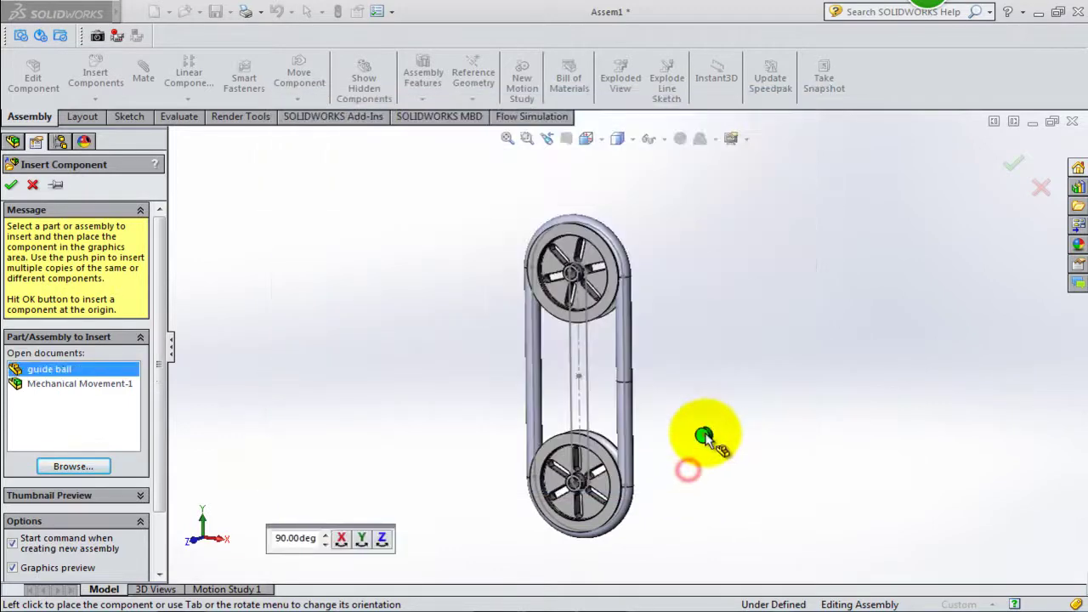
{"action": "left_click", "coordinate": [682, 361]}
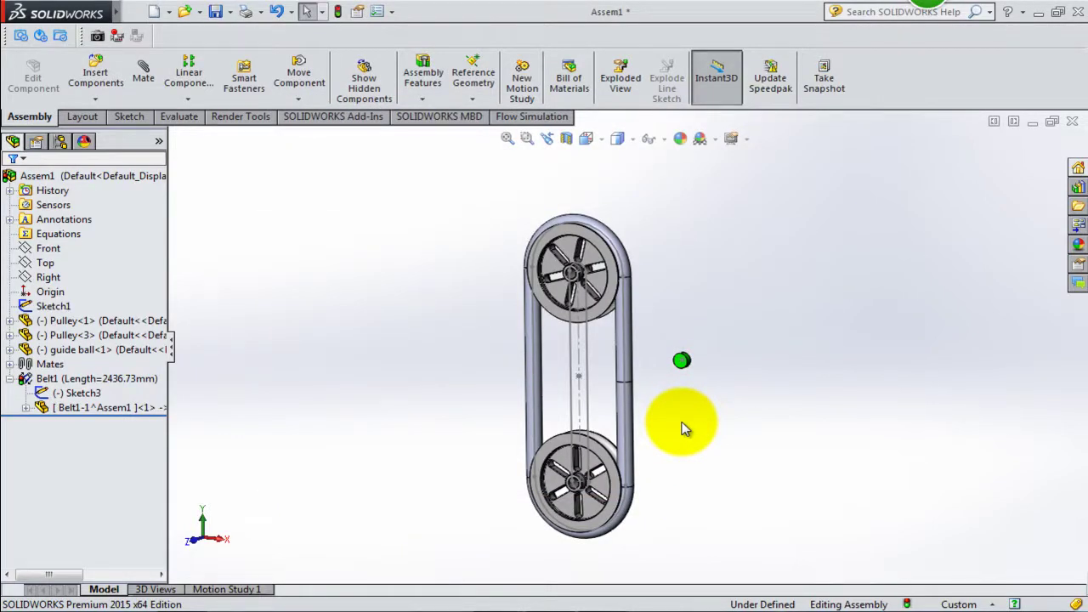
Cancel the first mate, hide the solid Belt1-1 body from the display pane, and restart Mate.
{"action": "left_click", "coordinate": [136, 90]}
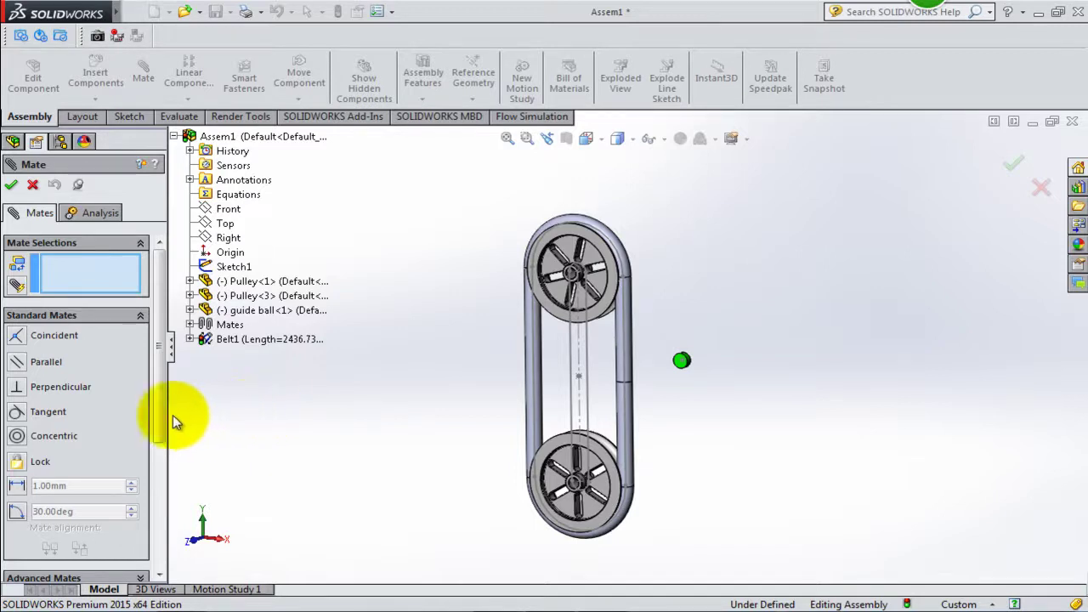
{"action": "left_click_drag", "start_coordinate": [157, 420], "coordinate": [147, 477]}
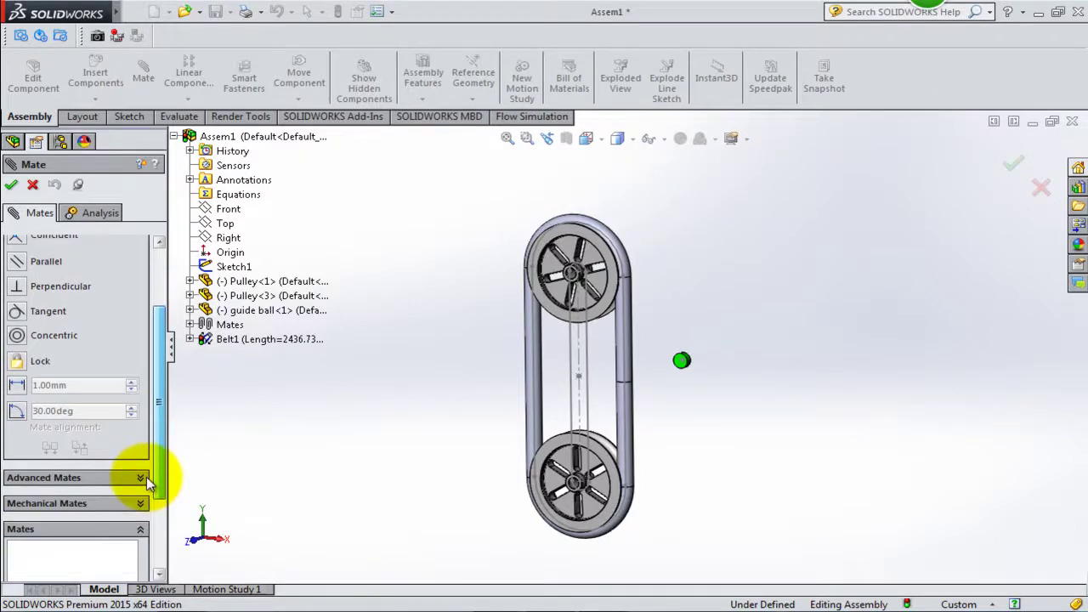
{"action": "left_click", "coordinate": [33, 185]}
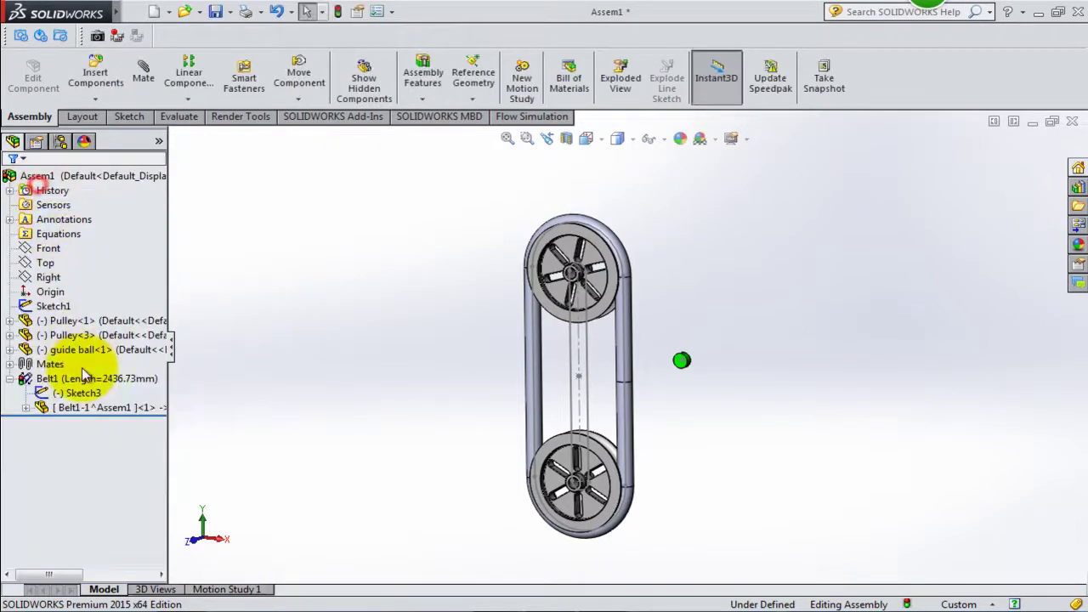
{"action": "left_click", "coordinate": [159, 140]}
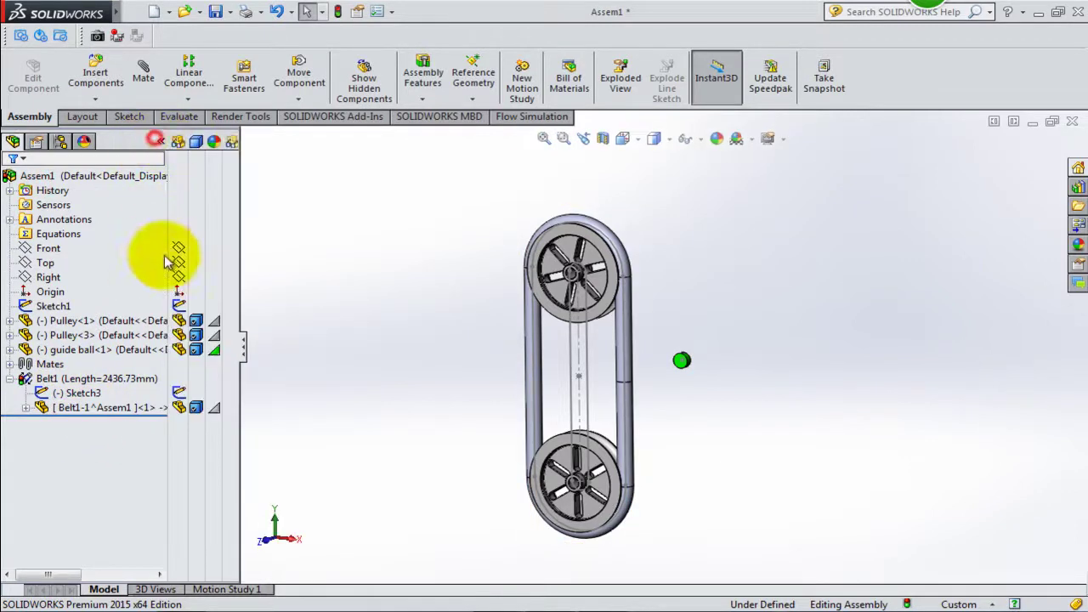
{"action": "left_click", "coordinate": [179, 407]}
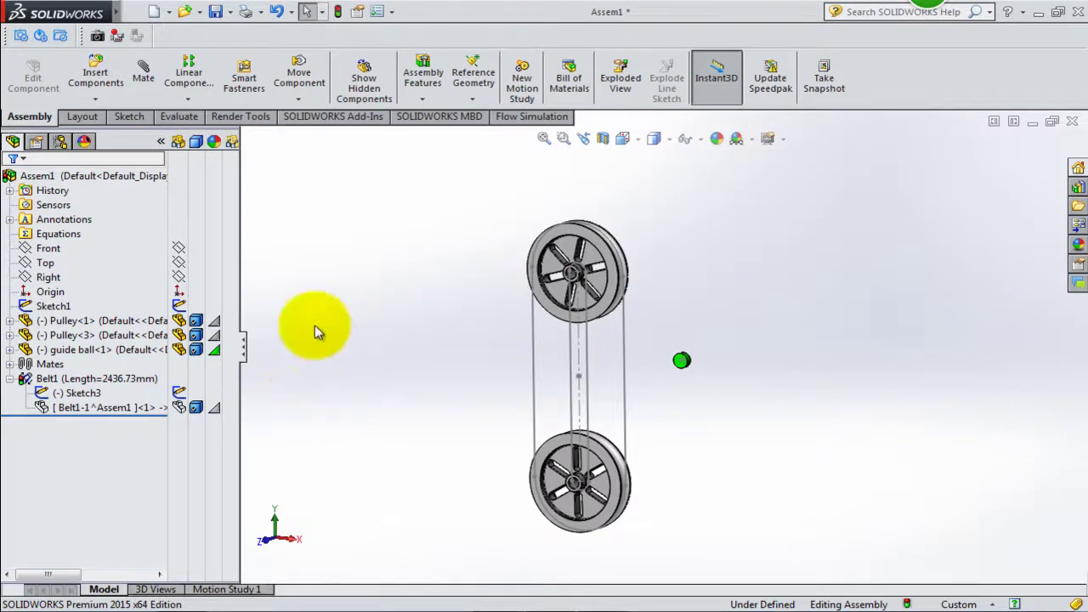
{"action": "left_click", "coordinate": [145, 85]}
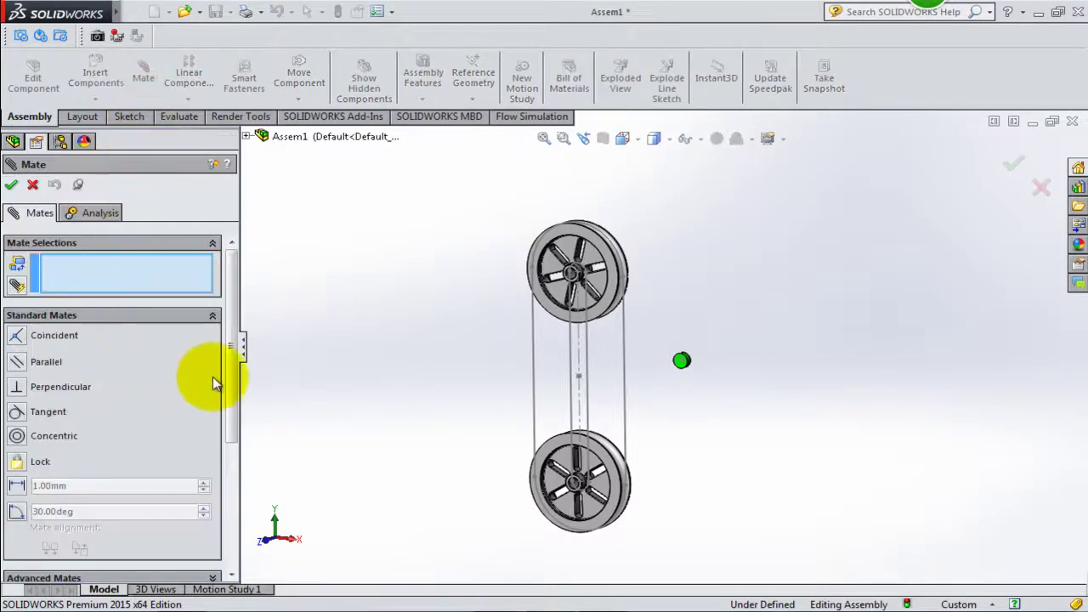
Choose Path Mate under Advanced Mates and pick the guide ball's centre point as the vertex.
{"action": "left_click_drag", "start_coordinate": [230, 376], "coordinate": [223, 468]}
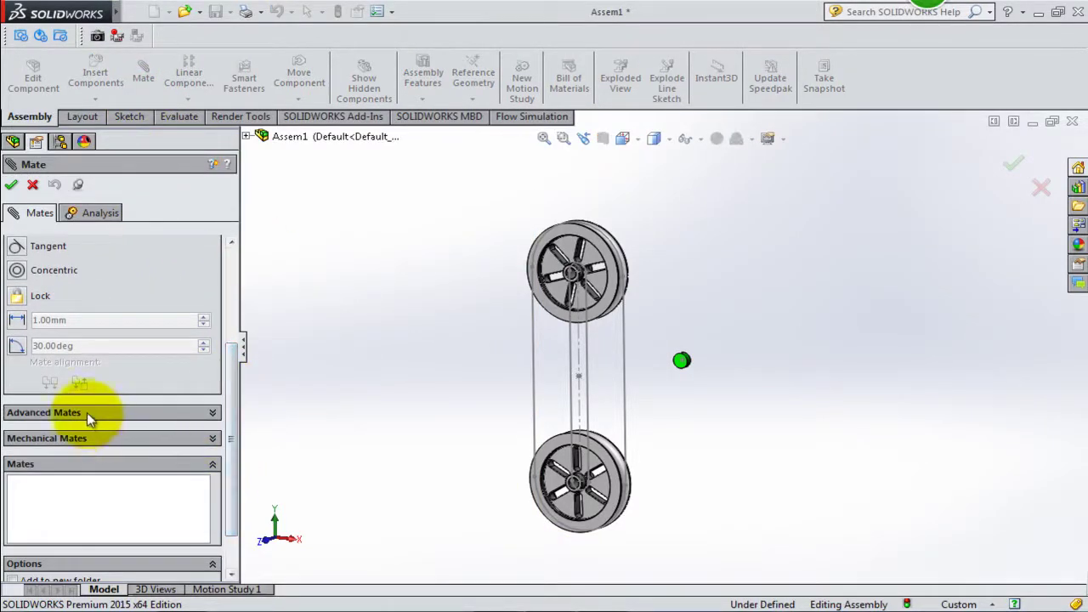
{"action": "left_click", "coordinate": [75, 413]}
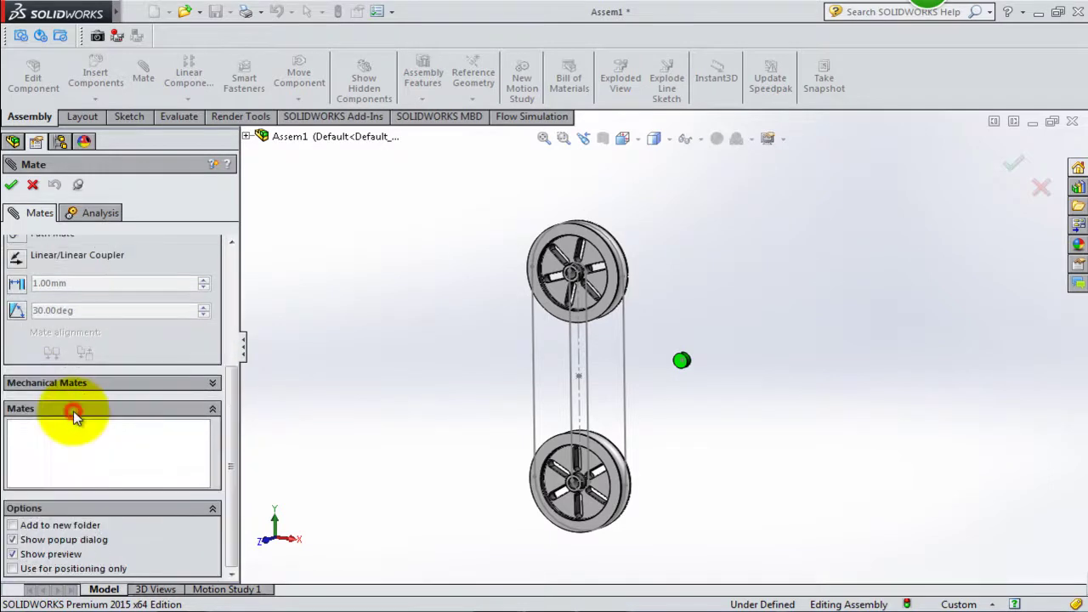
{"action": "left_click_drag", "start_coordinate": [231, 443], "coordinate": [34, 357]}
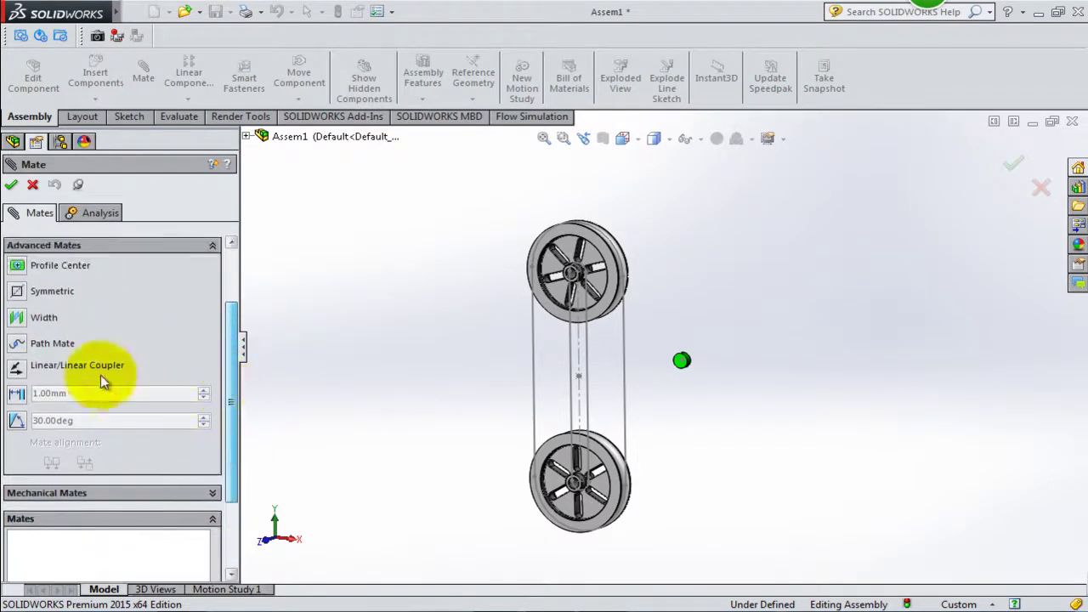
{"action": "left_click", "coordinate": [18, 343]}
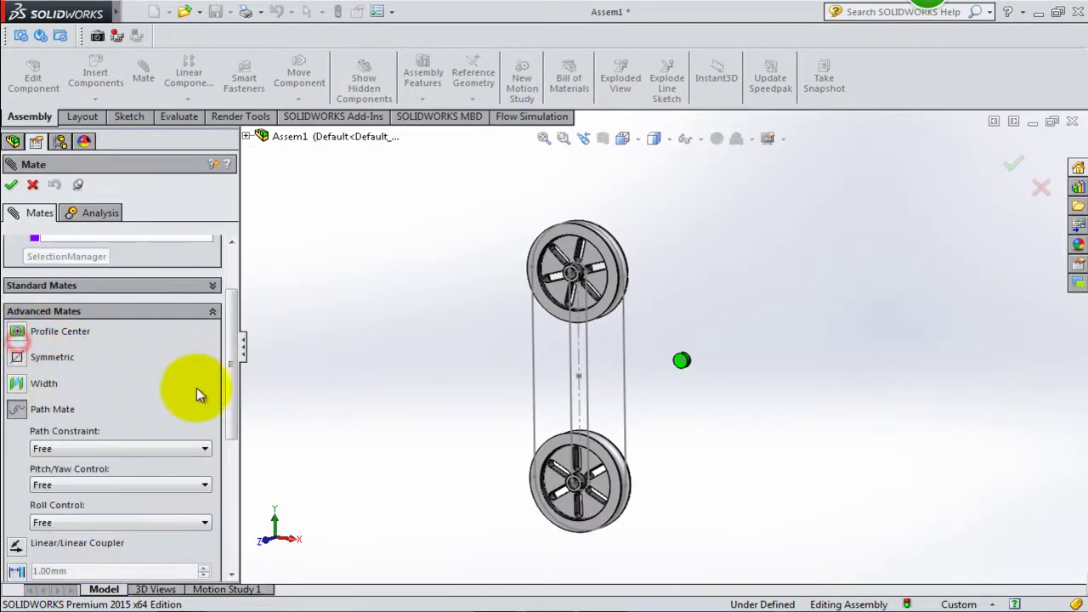
{"action": "left_click_drag", "start_coordinate": [231, 393], "coordinate": [231, 349]}
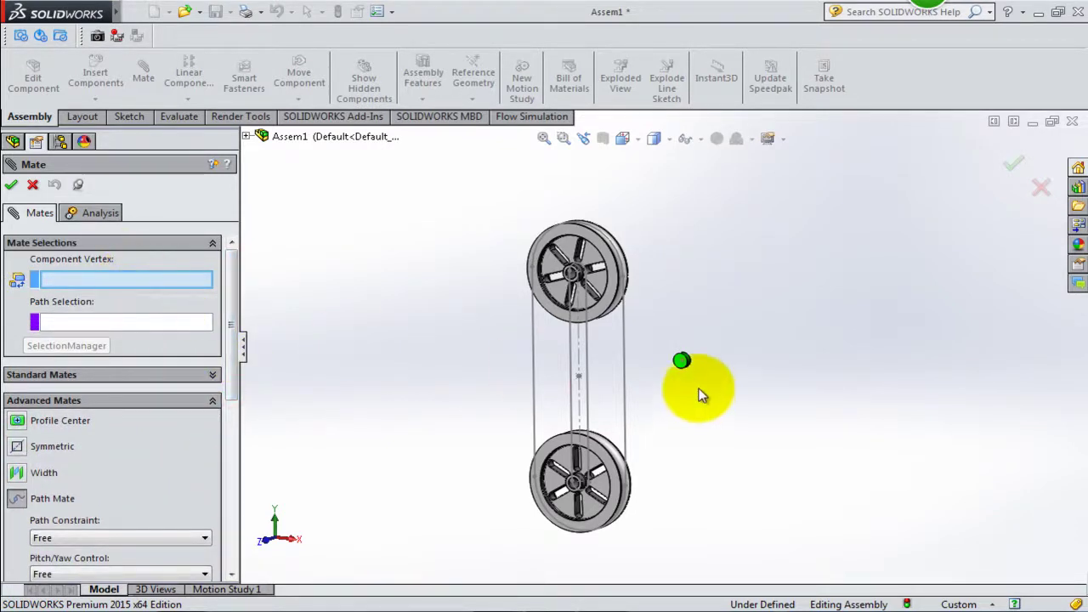
{"action": "scroll", "coordinate": [695, 370], "scroll_direction": "down", "scroll_amount": 5}
{"action": "left_click", "coordinate": [654, 354]}
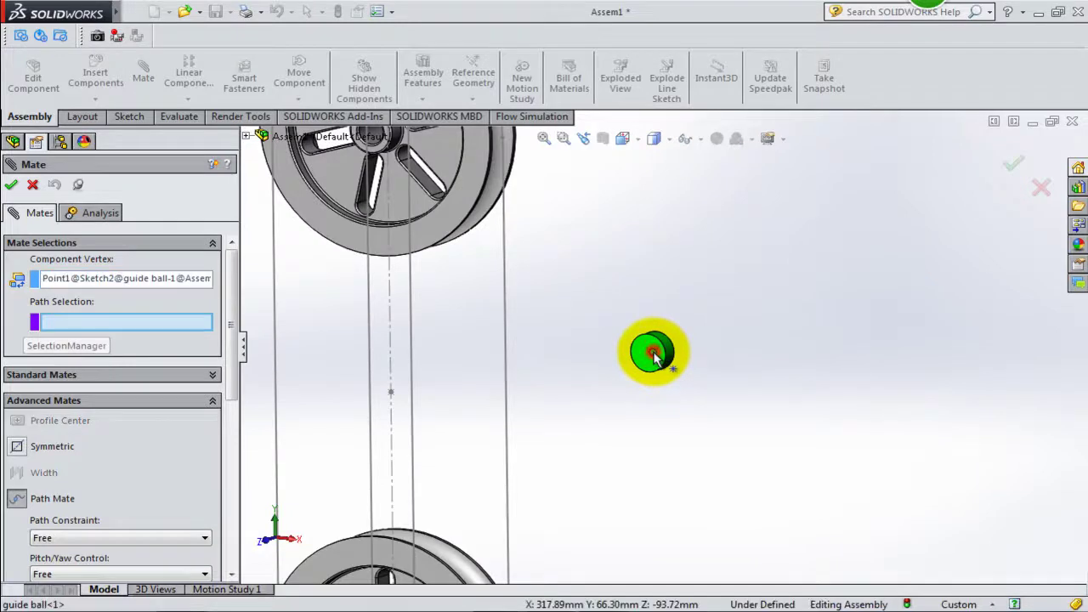
Build the closed belt path from the right straight edge and both pulley arcs.
{"action": "left_click", "coordinate": [97, 346]}
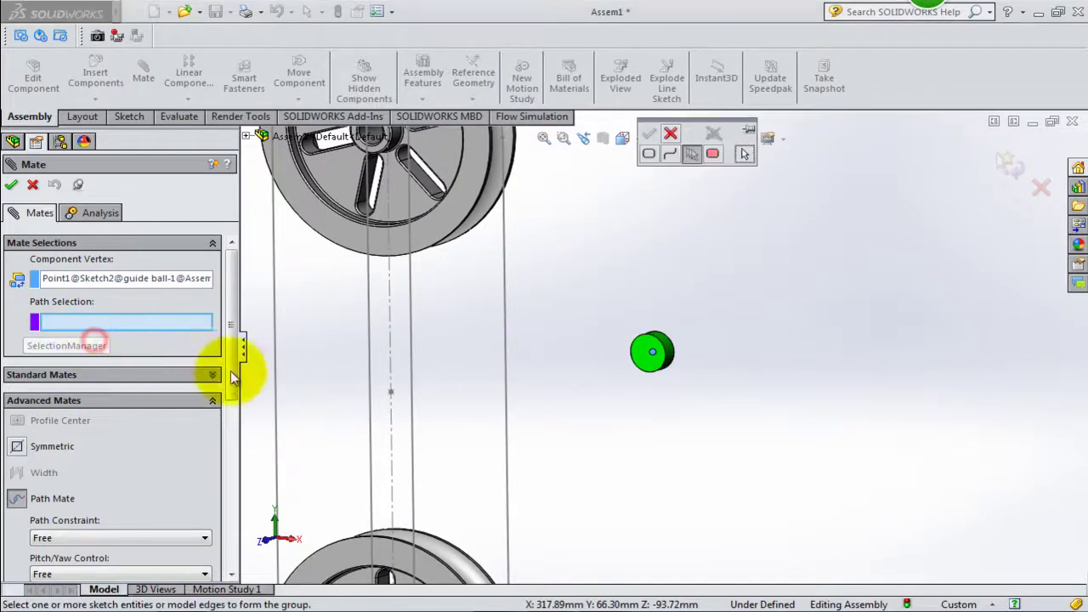
{"action": "left_click", "coordinate": [509, 434]}
{"action": "scroll", "coordinate": [508, 434], "scroll_direction": "up", "scroll_amount": 3}
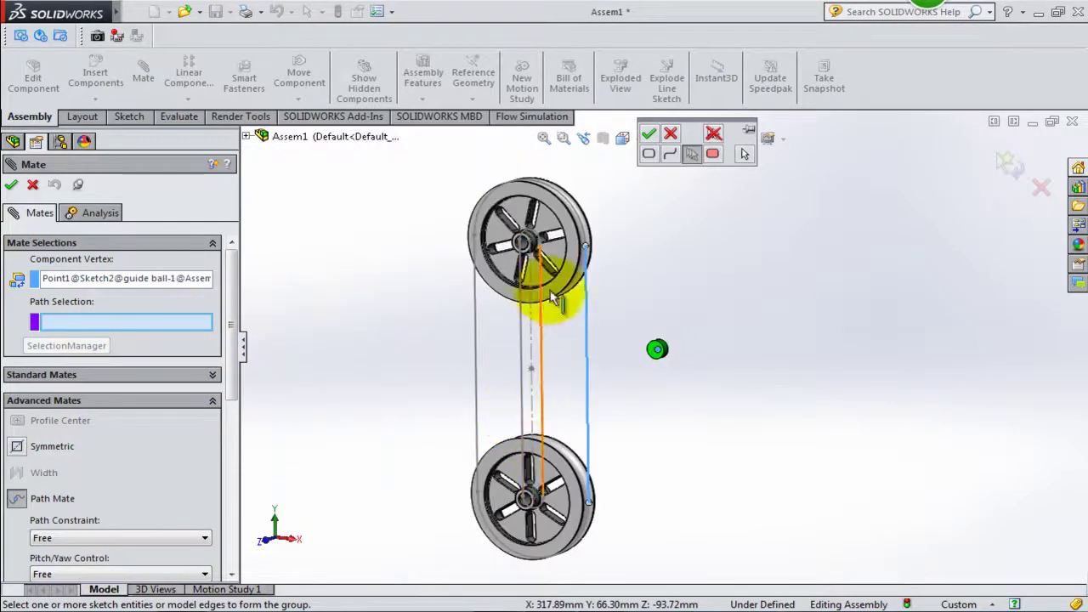
{"action": "left_click", "coordinate": [583, 242]}
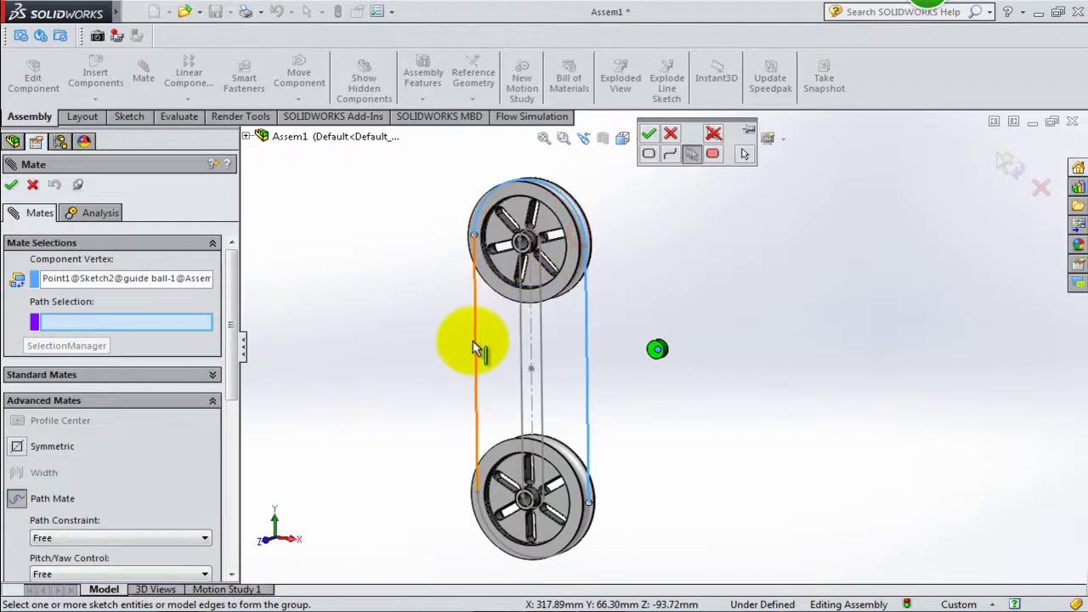
{"action": "left_click", "coordinate": [591, 518]}
{"action": "left_click", "coordinate": [650, 135]}
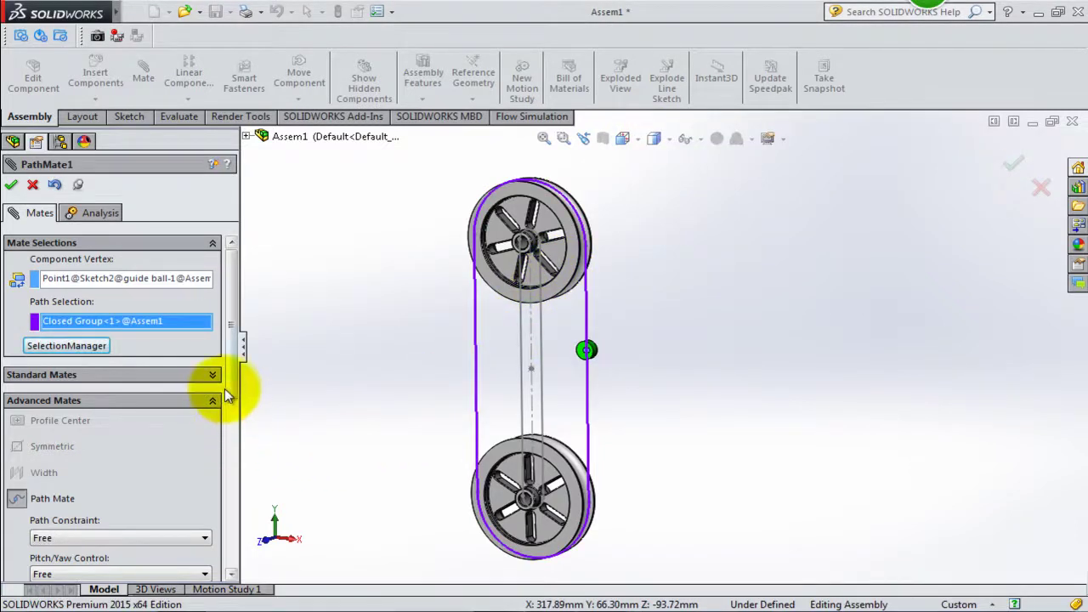
Set pitch/yaw control to Follow Path about the Z axis and accept PathMate1.
{"action": "scroll", "coordinate": [224, 389], "scroll_direction": "down", "scroll_amount": 2}
{"action": "scroll", "coordinate": [223, 437], "scroll_direction": "down", "scroll_amount": 3}
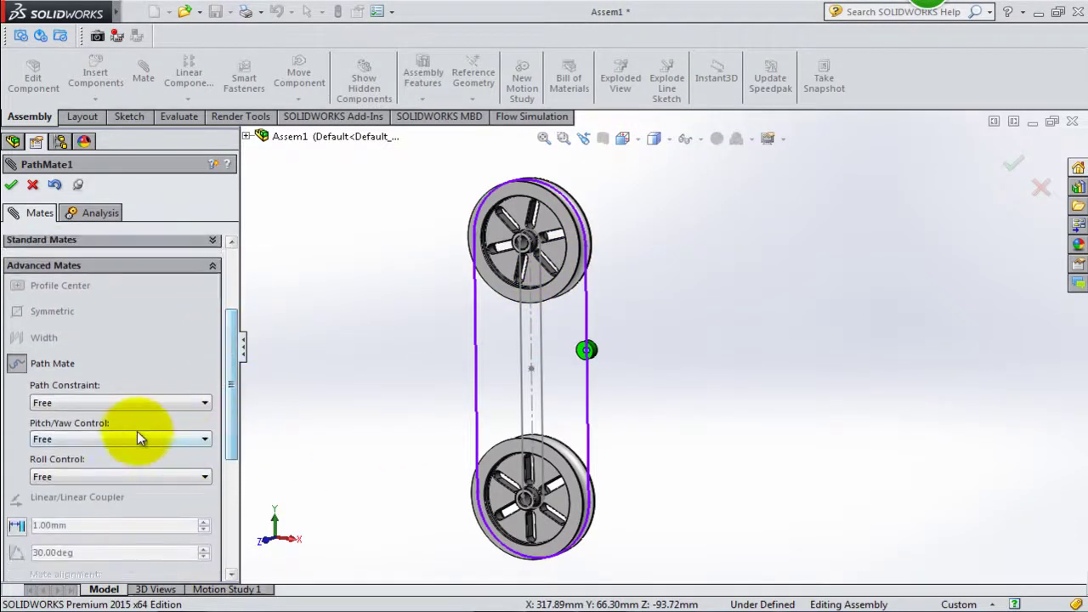
{"action": "left_click", "coordinate": [132, 437]}
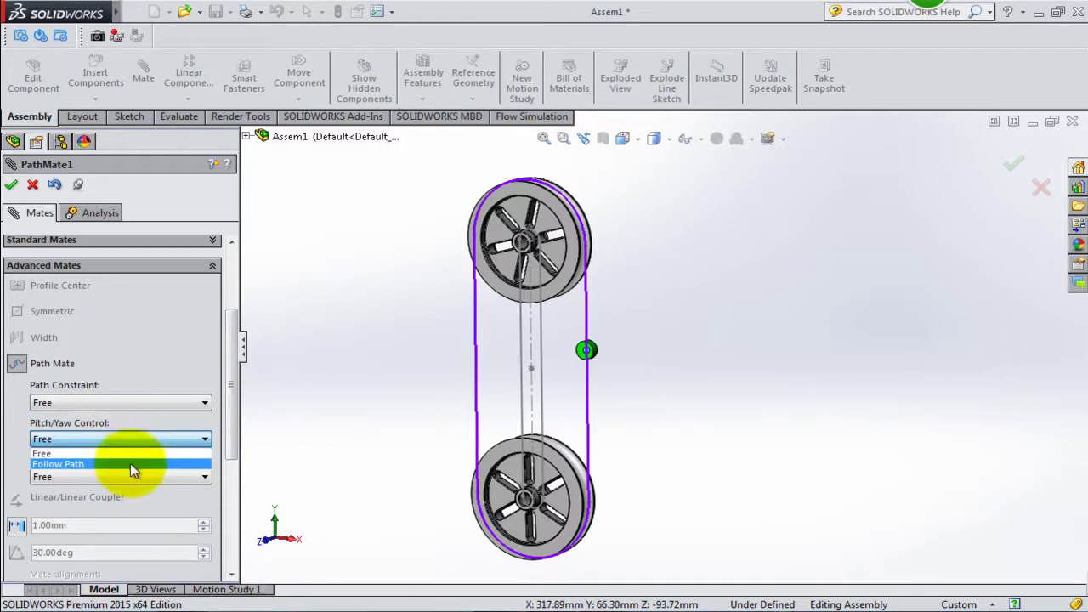
{"action": "left_click", "coordinate": [130, 464]}
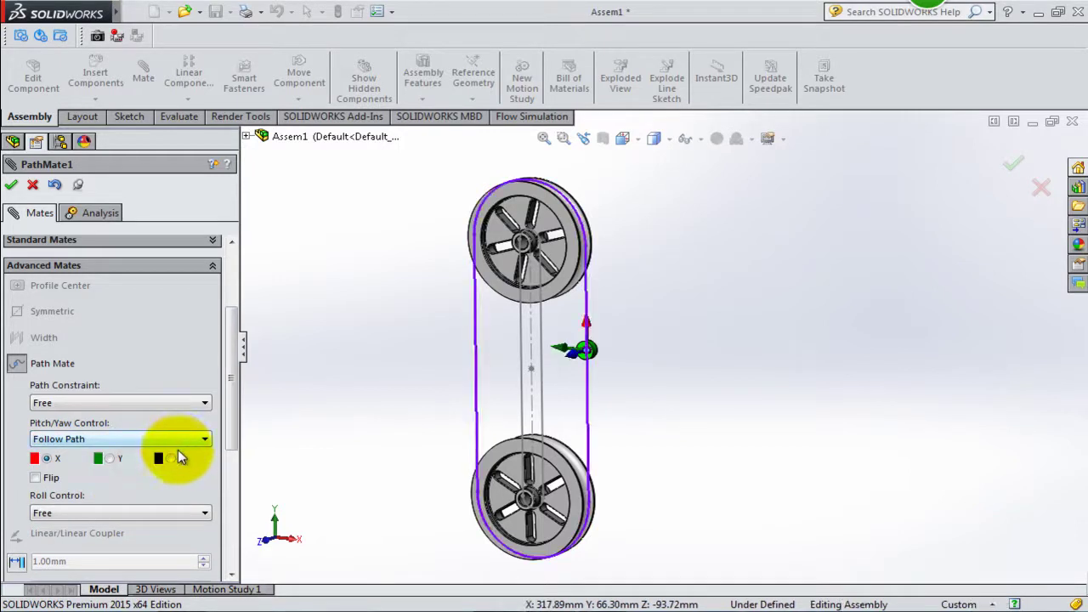
{"action": "left_click", "coordinate": [106, 458]}
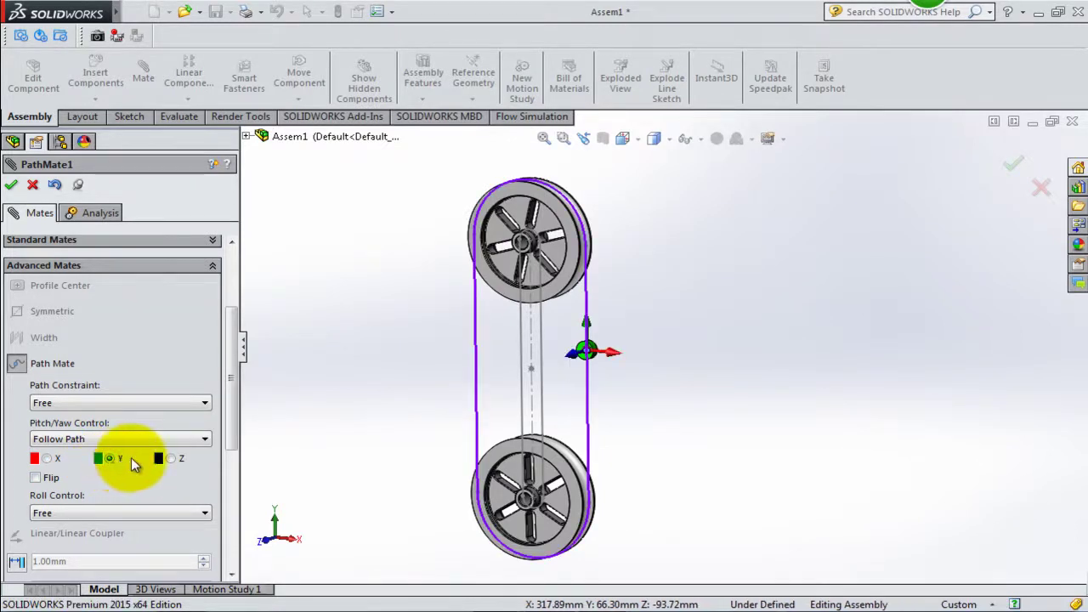
{"action": "left_click", "coordinate": [170, 458]}
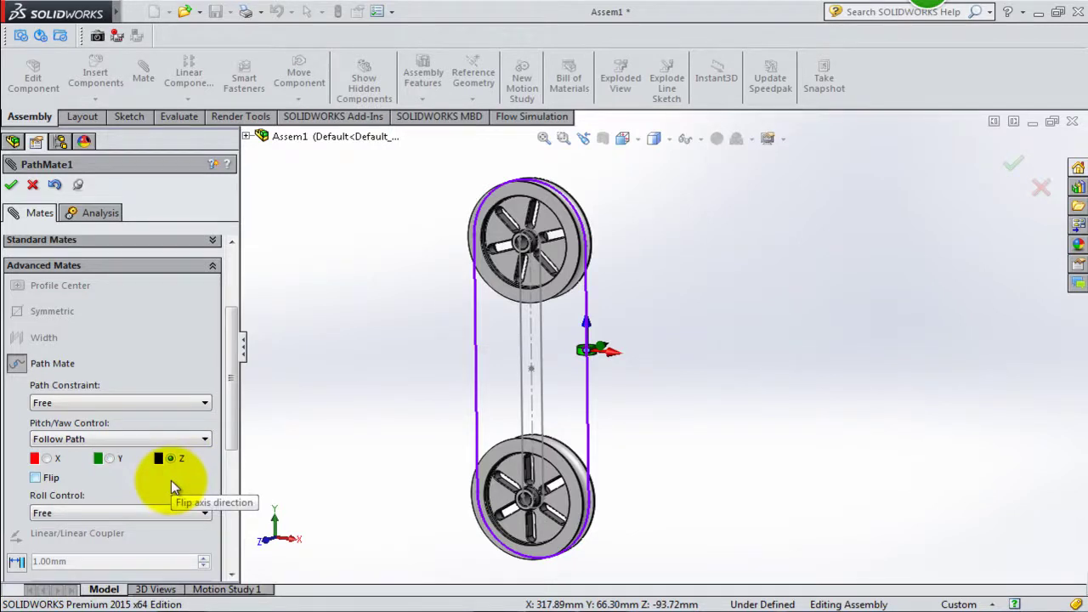
{"action": "left_click", "coordinate": [11, 185]}
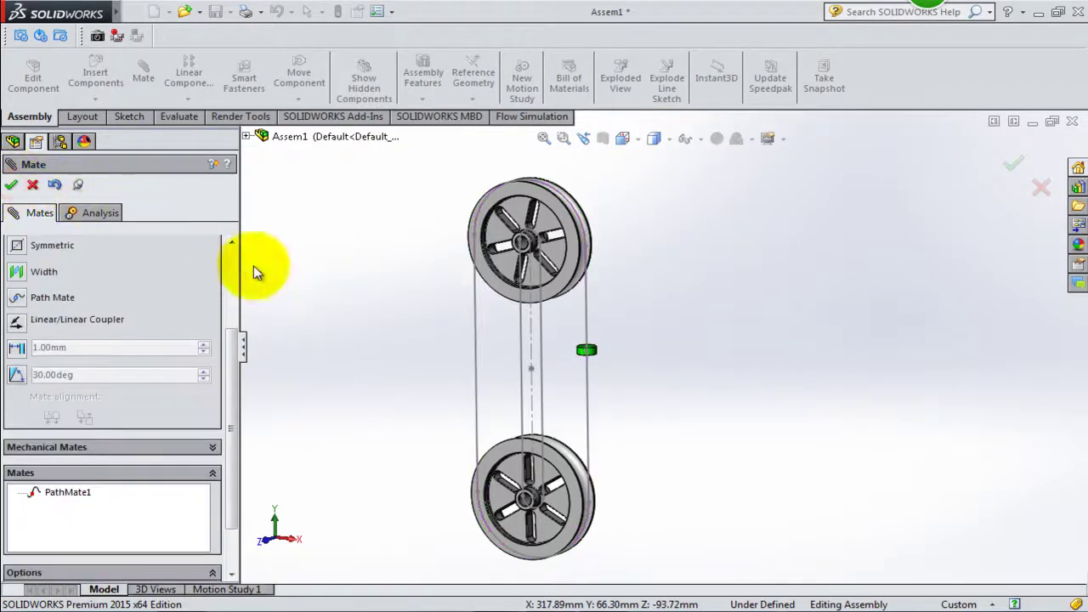
Slide the guide ball along the belt loop to its left side and show the solid belt again.
{"action": "left_click", "coordinate": [11, 186]}
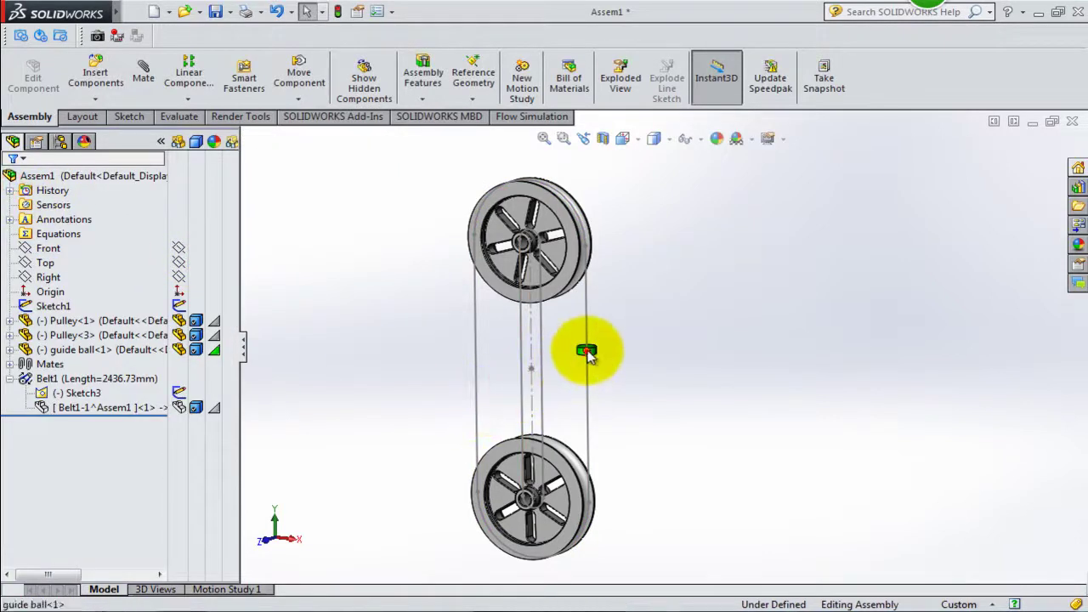
{"action": "mouse_move", "coordinate": [585, 351]}
{"action": "left_mouse_down"}
{"action": "mouse_move", "coordinate": [595, 242]}
{"action": "mouse_move", "coordinate": [459, 324]}
{"action": "mouse_move", "coordinate": [450, 425]}
{"action": "left_mouse_up"}
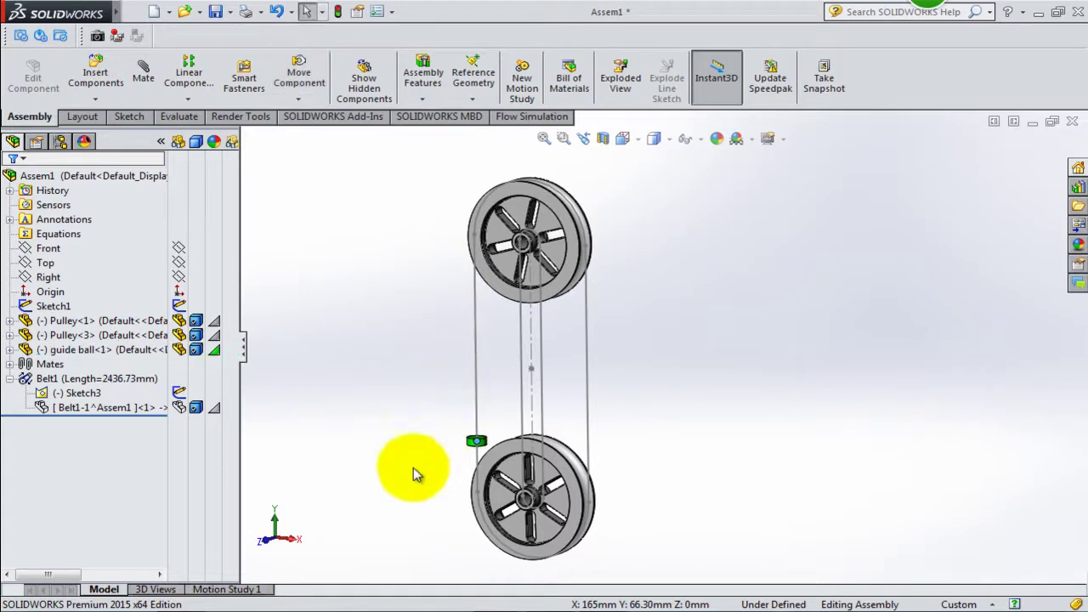
{"action": "mouse_move", "coordinate": [413, 474]}
{"action": "middle_mouse_down"}
{"action": "mouse_move", "coordinate": [476, 462]}
{"action": "mouse_move", "coordinate": [439, 488]}
{"action": "mouse_move", "coordinate": [420, 484]}
{"action": "middle_mouse_up"}
{"action": "left_click", "coordinate": [183, 421]}
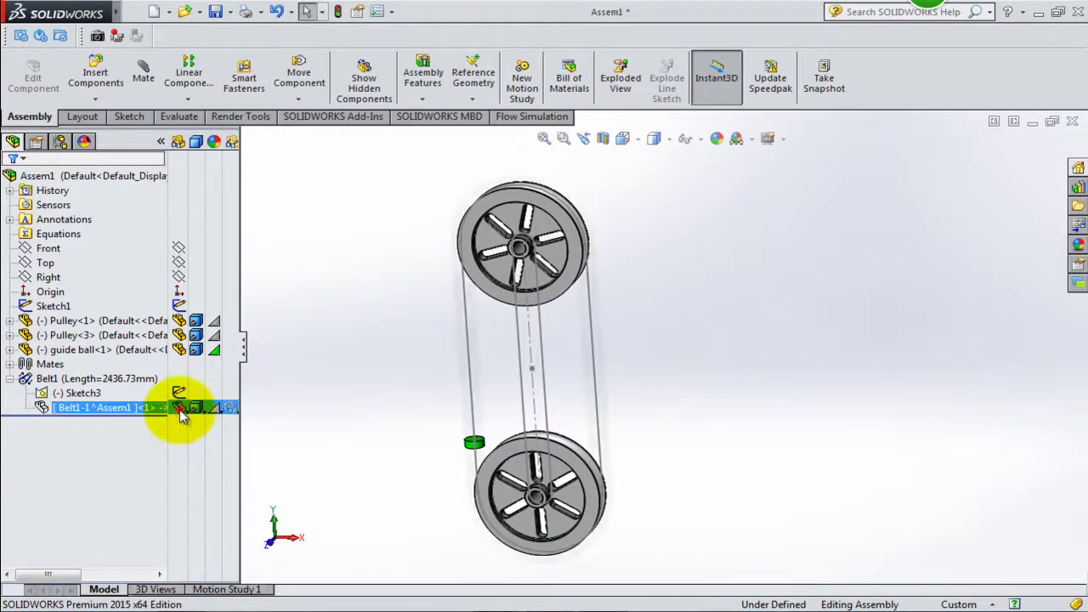
{"action": "left_click", "coordinate": [357, 484]}
{"action": "scroll", "coordinate": [508, 453], "scroll_direction": "down", "scroll_amount": 3}
{"action": "scroll", "coordinate": [521, 423], "scroll_direction": "up", "scroll_amount": 5}
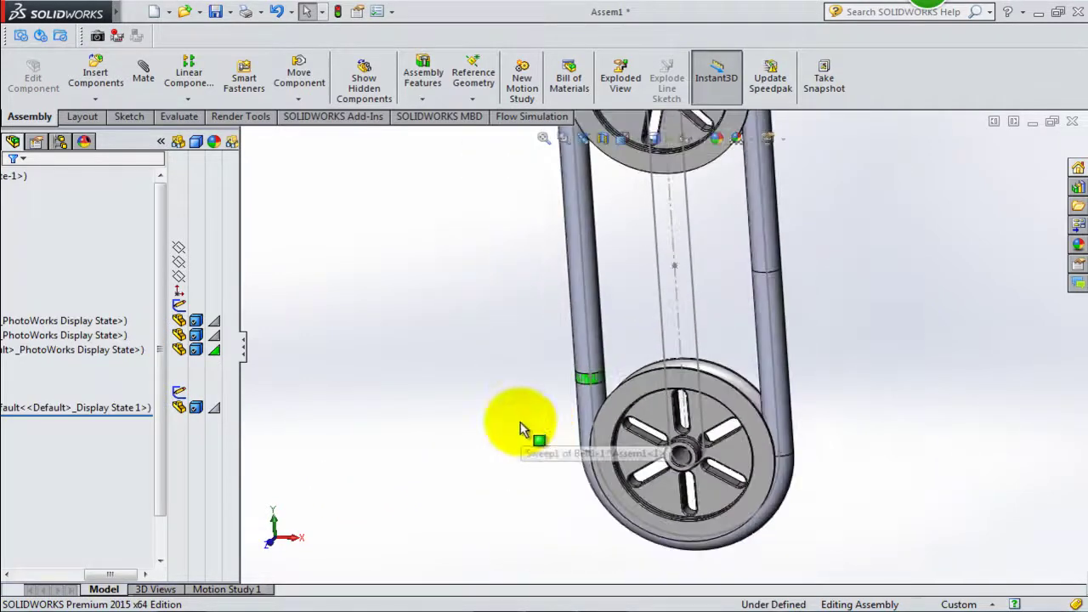
{"action": "left_click_drag", "start_coordinate": [132, 575], "coordinate": [43, 575]}
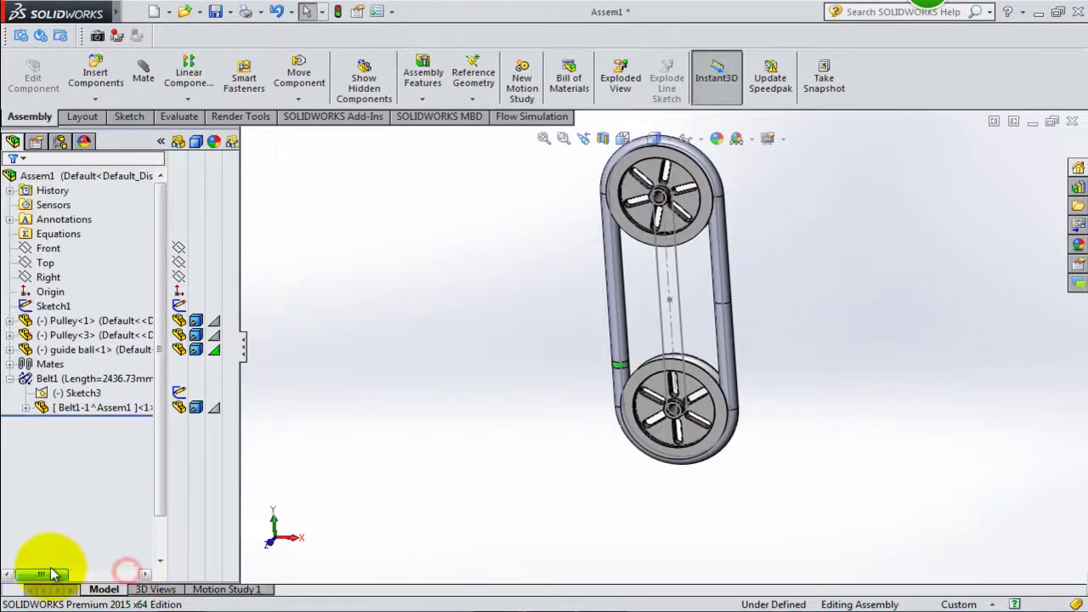
Collapse Belt1 and Save All, rebuilding and storing the belt part internally.
{"action": "left_click", "coordinate": [10, 382]}
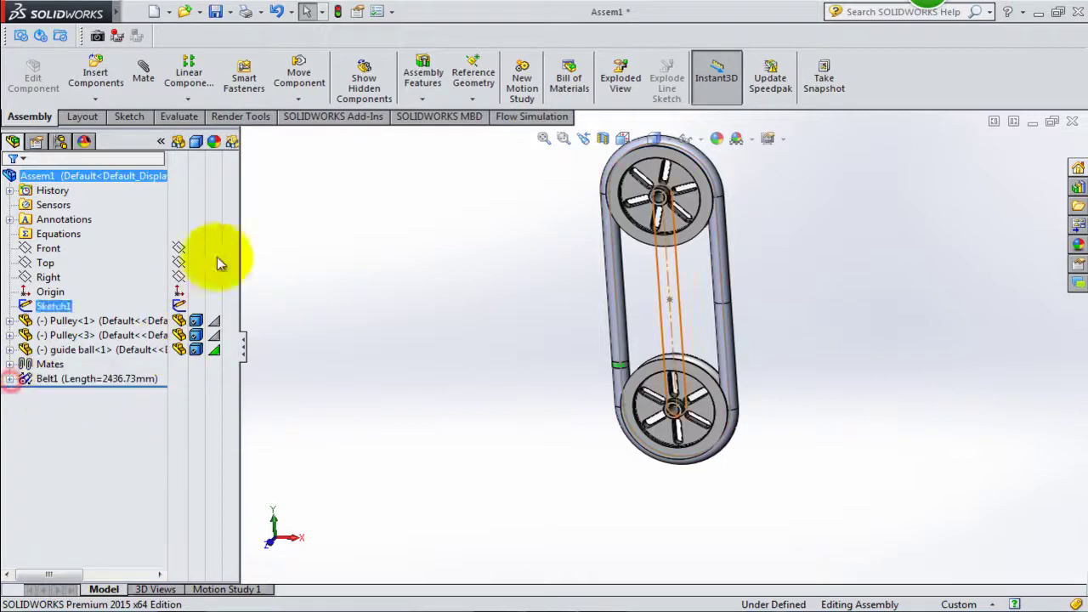
{"action": "left_click", "coordinate": [216, 11]}
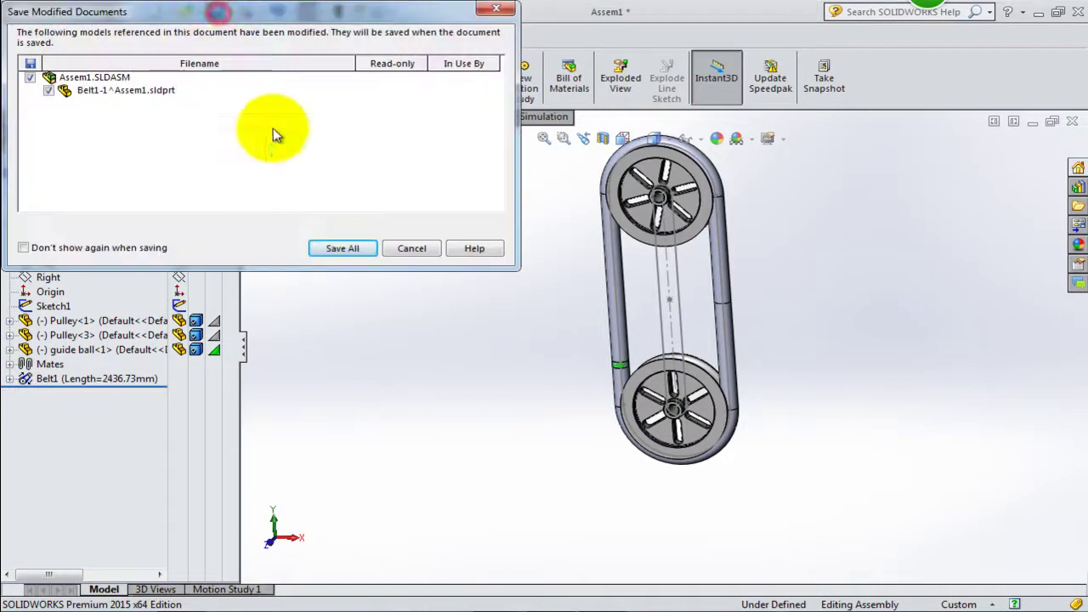
{"action": "left_click", "coordinate": [340, 249]}
{"action": "left_click", "coordinate": [459, 249]}
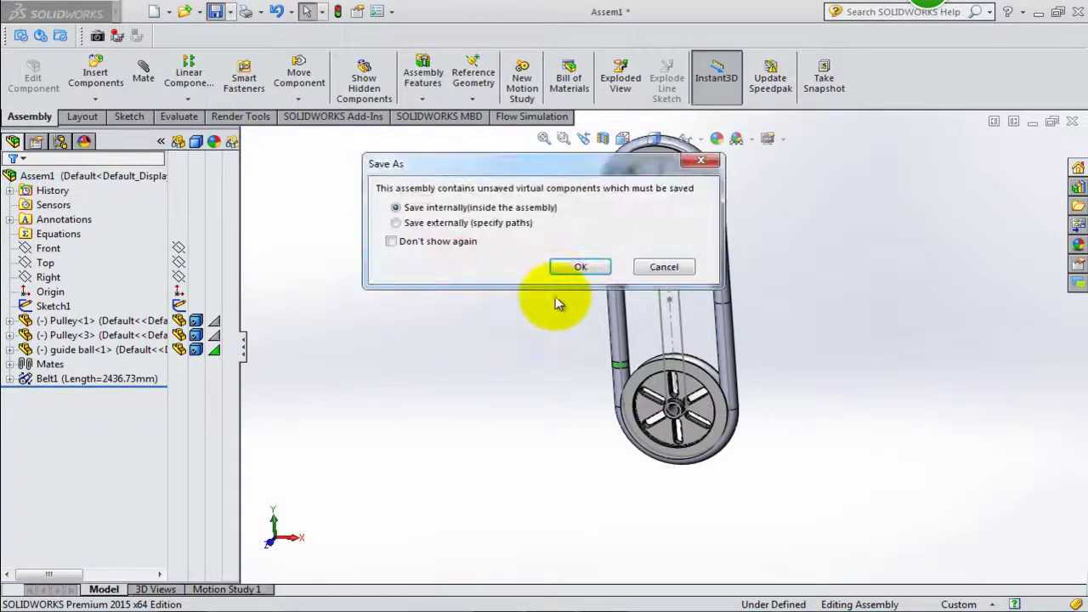
{"action": "left_click", "coordinate": [565, 263]}
Switch to the Front view and hide the Sketch1 belt layout lines.
{"action": "key", "text": "ctrl+1"}
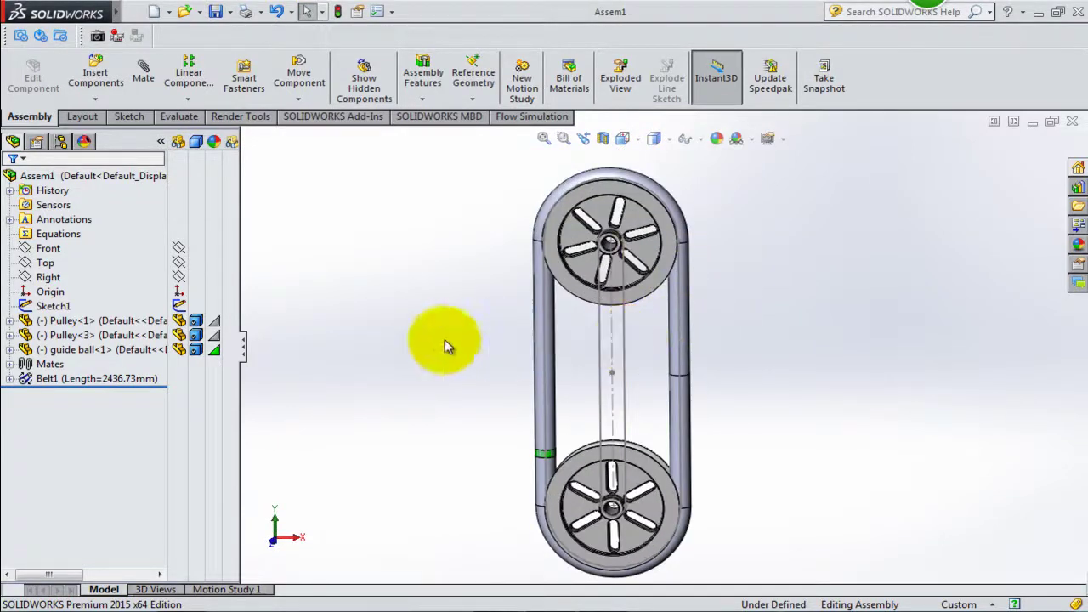
{"action": "left_click", "coordinate": [192, 308]}
{"action": "left_click", "coordinate": [179, 304]}
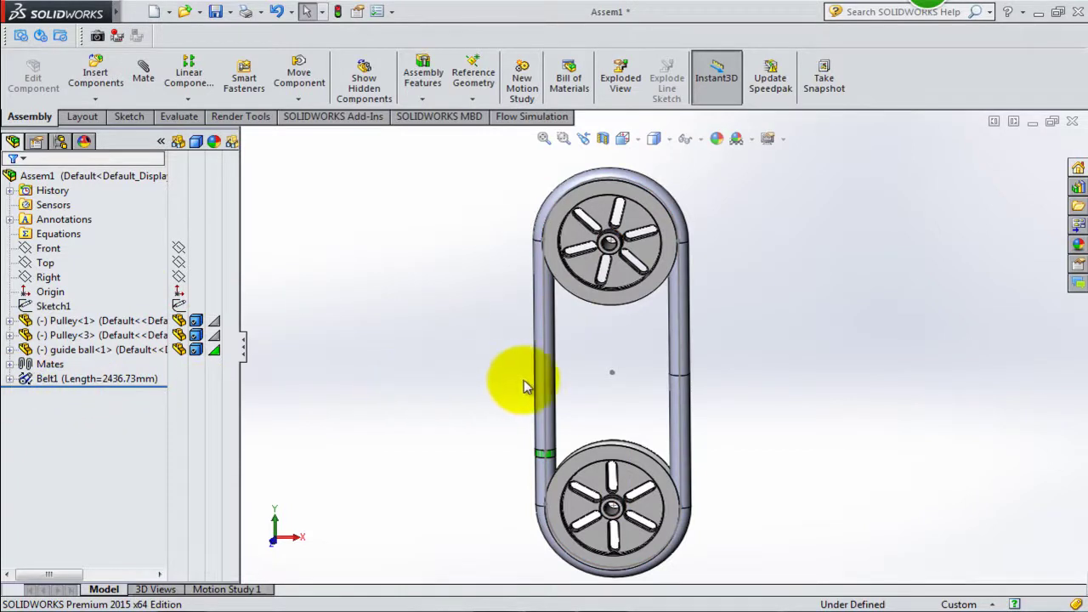
{"action": "right_click", "coordinate": [551, 386]}
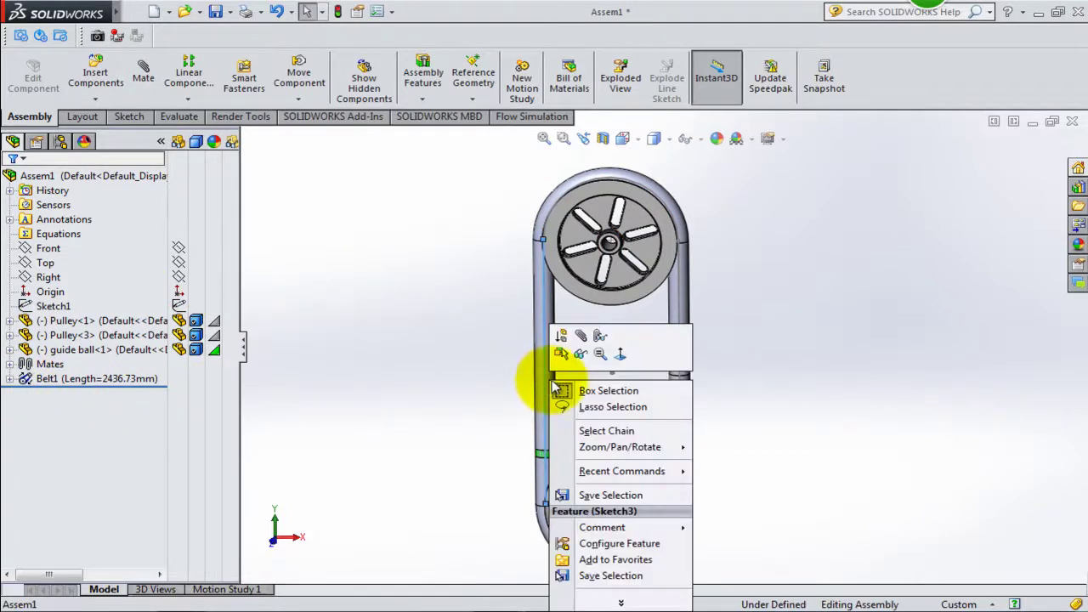
{"action": "left_click", "coordinate": [578, 356]}
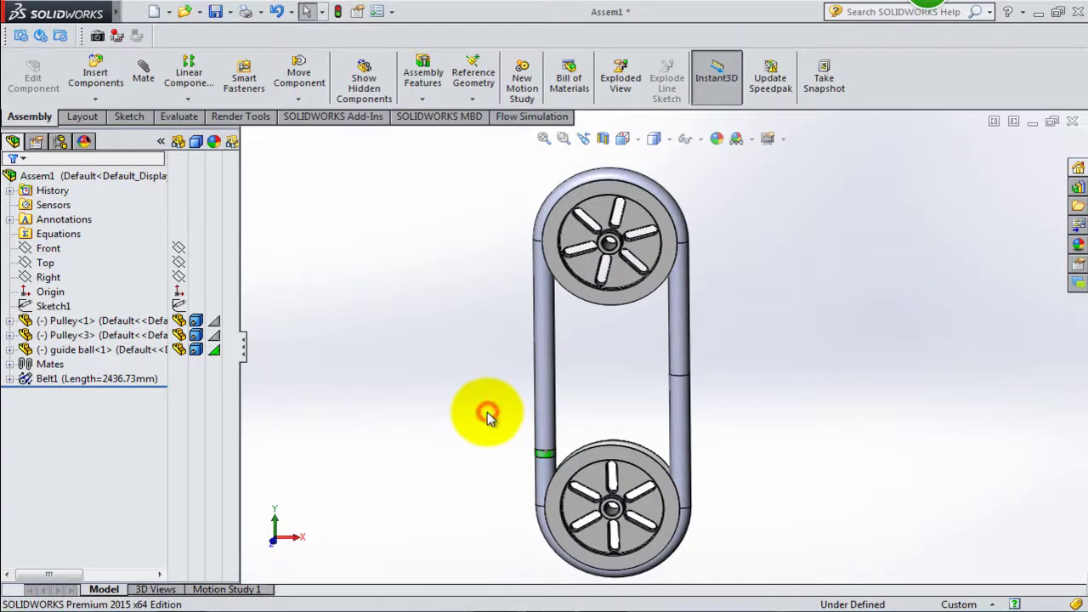
In Motion Study 1, add a rotary motor on the top pulley face, changing 100 RPM to 20 RPM.
{"action": "left_click", "coordinate": [264, 592]}
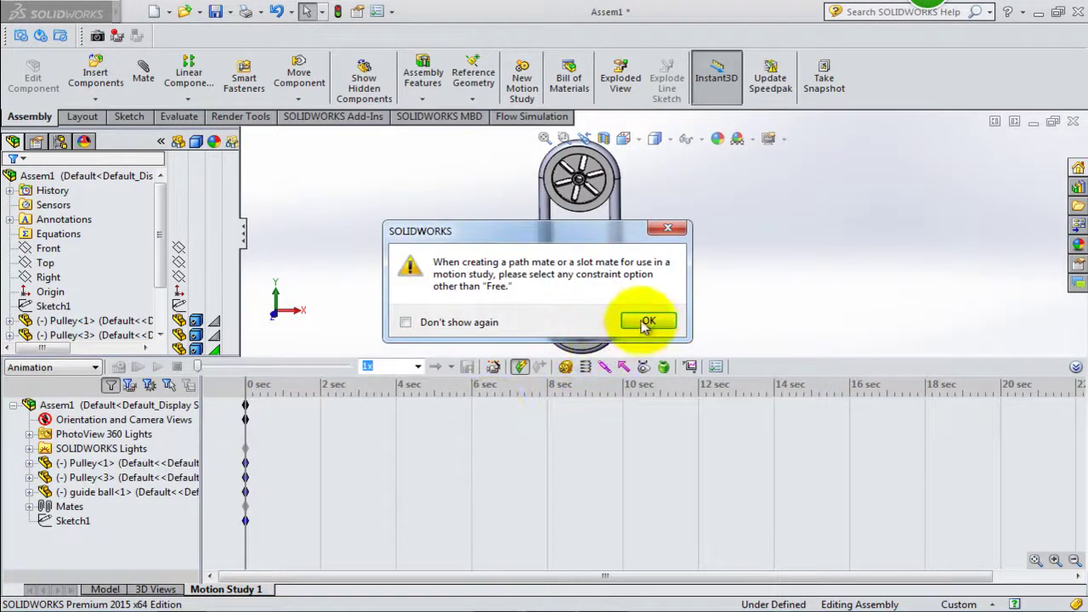
{"action": "left_click", "coordinate": [642, 320]}
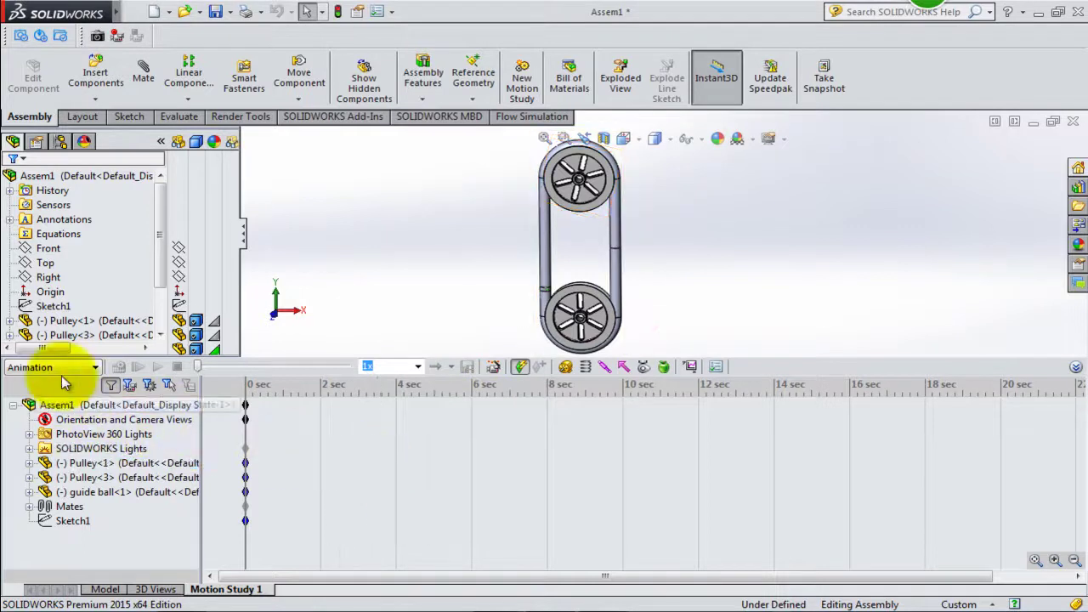
{"action": "left_click", "coordinate": [565, 366]}
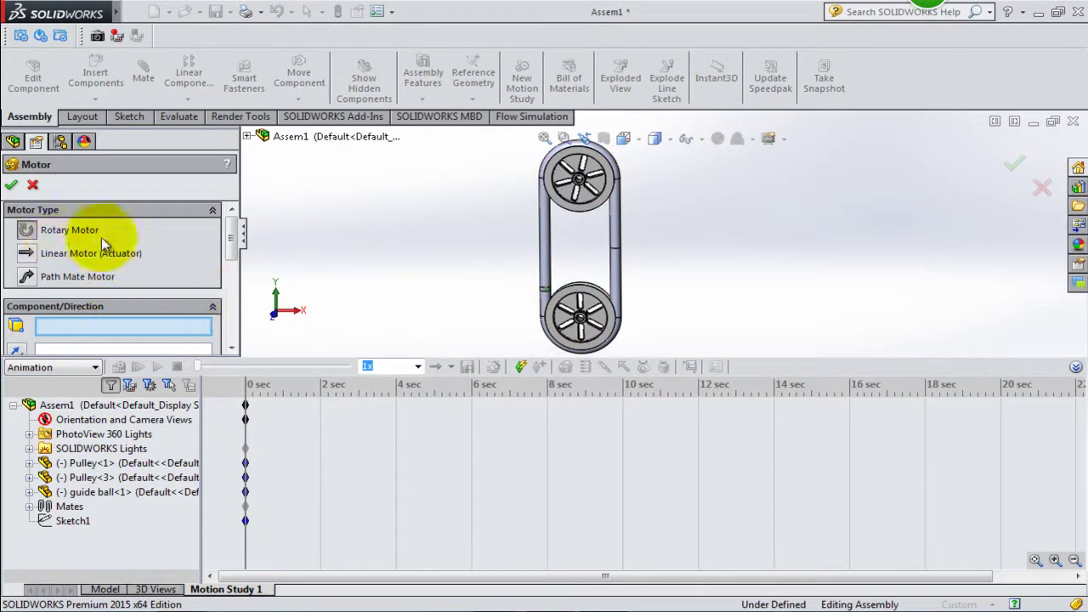
{"action": "scroll", "coordinate": [600, 192], "scroll_direction": "down", "scroll_amount": 3}
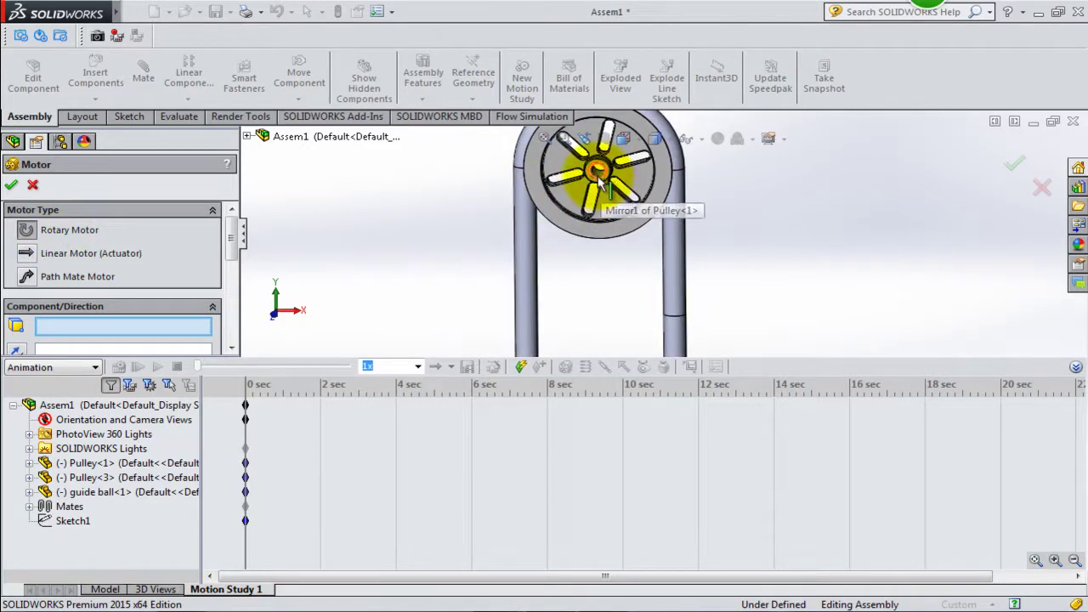
{"action": "left_click", "coordinate": [599, 176]}
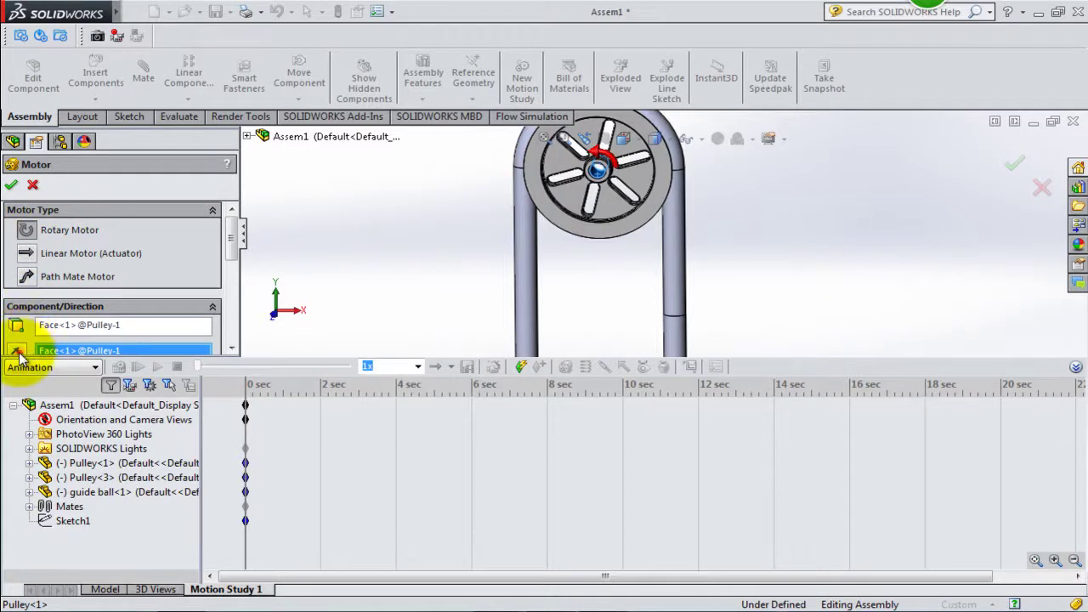
{"action": "left_click_drag", "start_coordinate": [231, 243], "coordinate": [236, 294]}
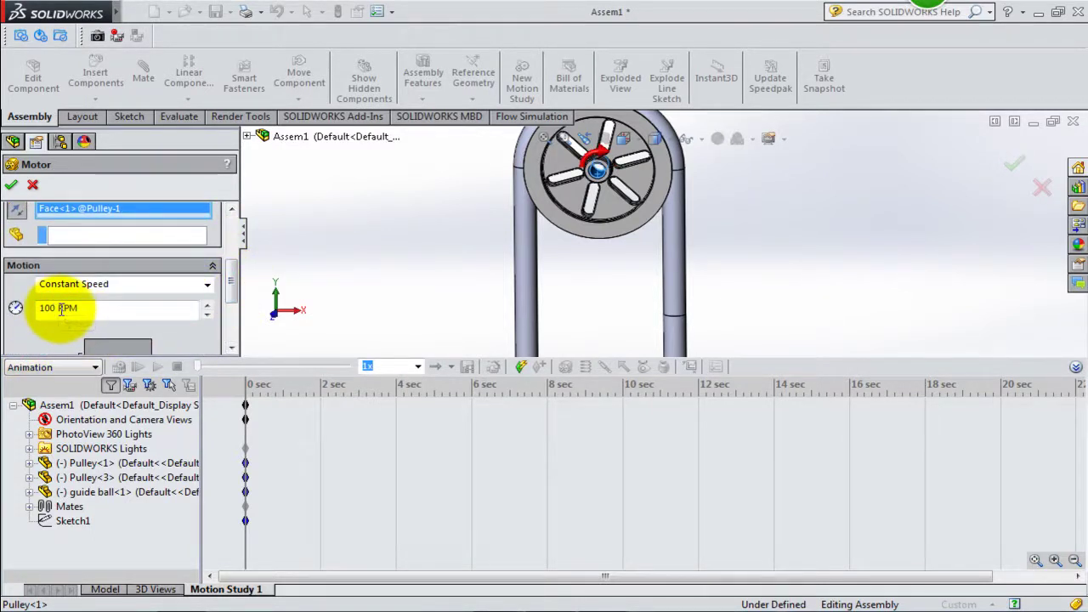
{"action": "left_click_drag", "start_coordinate": [58, 309], "coordinate": [43, 310]}
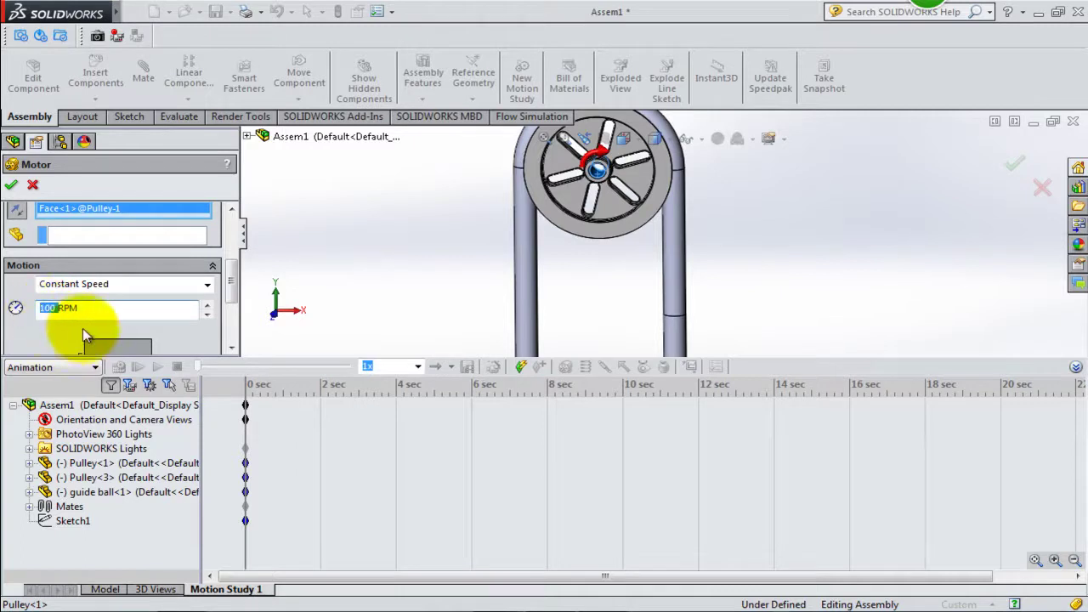
{"action": "type", "text": "20"}
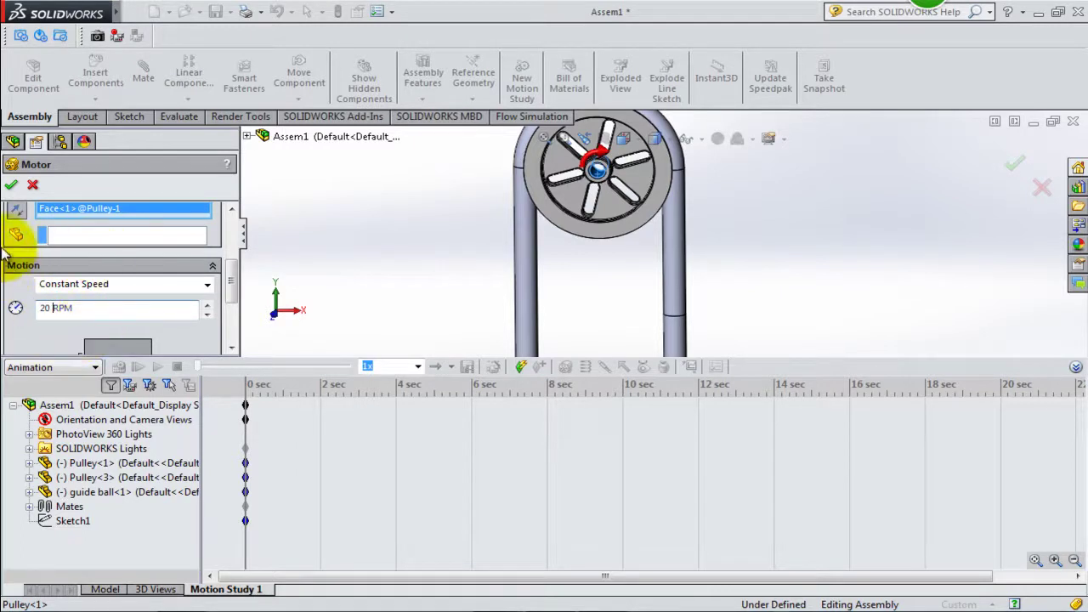
{"action": "left_click", "coordinate": [11, 185]}
Drag the guide ball down along the belt until it sits beside the lower pulley.
{"action": "scroll", "coordinate": [595, 311], "scroll_direction": "up", "scroll_amount": 3}
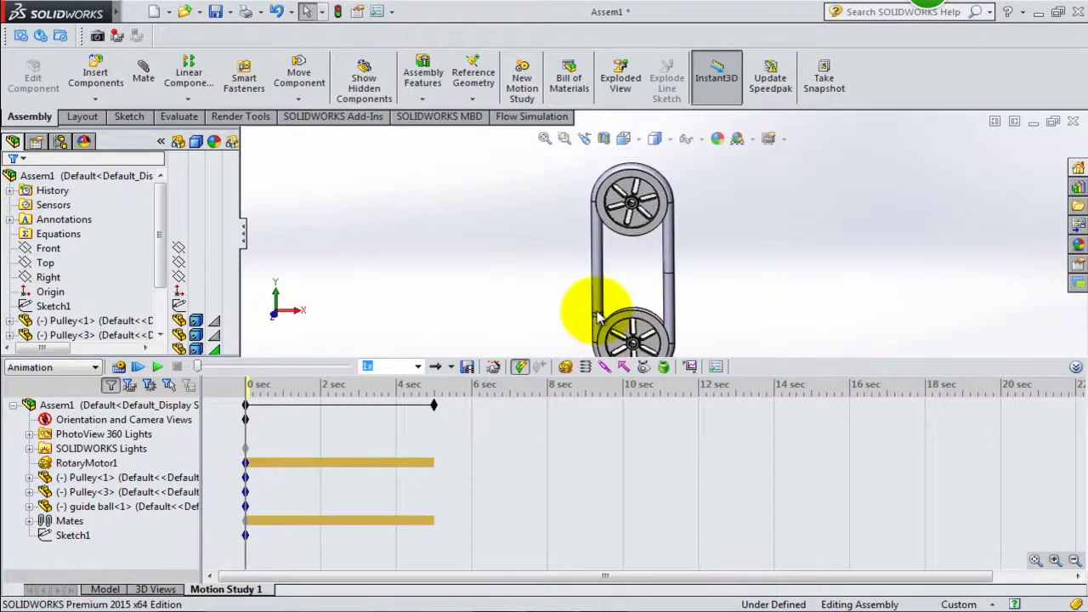
{"action": "scroll", "coordinate": [595, 310], "scroll_direction": "down", "scroll_amount": 3}
{"action": "scroll", "coordinate": [610, 294], "scroll_direction": "down", "scroll_amount": 2}
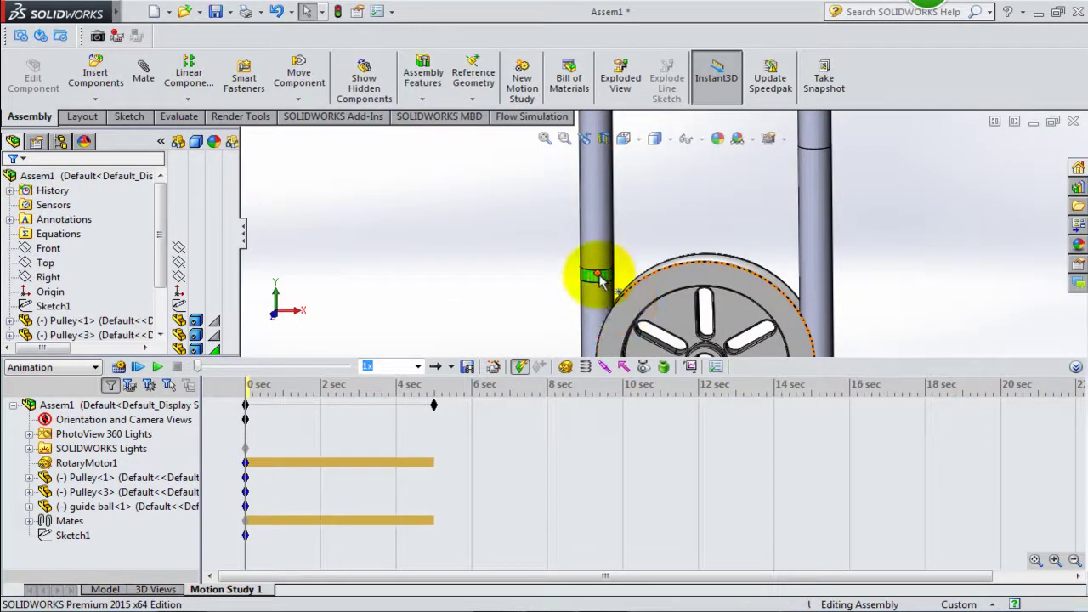
{"action": "left_click_drag", "start_coordinate": [599, 280], "coordinate": [595, 316]}
{"action": "scroll", "coordinate": [693, 311], "scroll_direction": "up", "scroll_amount": 2}
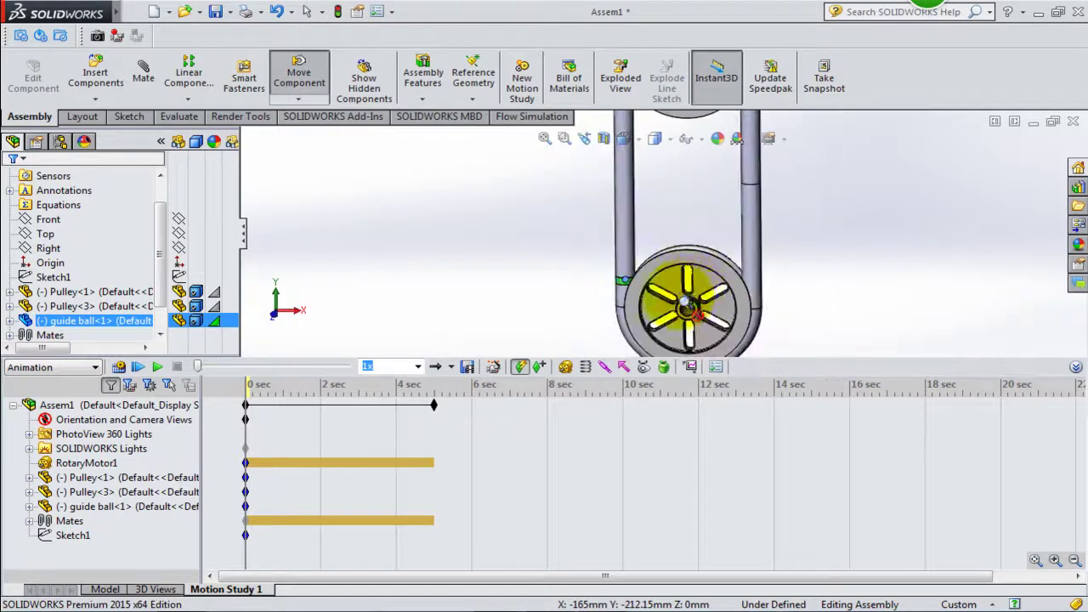
{"action": "scroll", "coordinate": [607, 296], "scroll_direction": "down", "scroll_amount": 3}
{"action": "scroll", "coordinate": [583, 243], "scroll_direction": "down", "scroll_amount": 1}
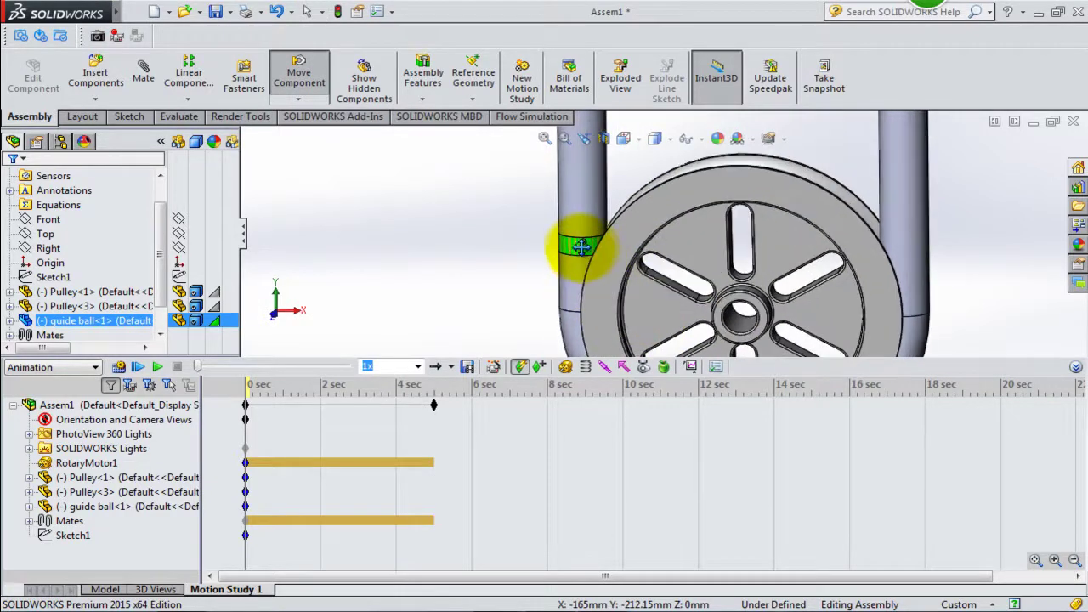
{"action": "left_click", "coordinate": [508, 255]}
{"action": "mouse_move", "coordinate": [582, 243]}
{"action": "left_mouse_down"}
{"action": "mouse_move", "coordinate": [580, 297]}
{"action": "mouse_move", "coordinate": [474, 308]}
{"action": "left_mouse_up"}
{"action": "left_click", "coordinate": [474, 308]}
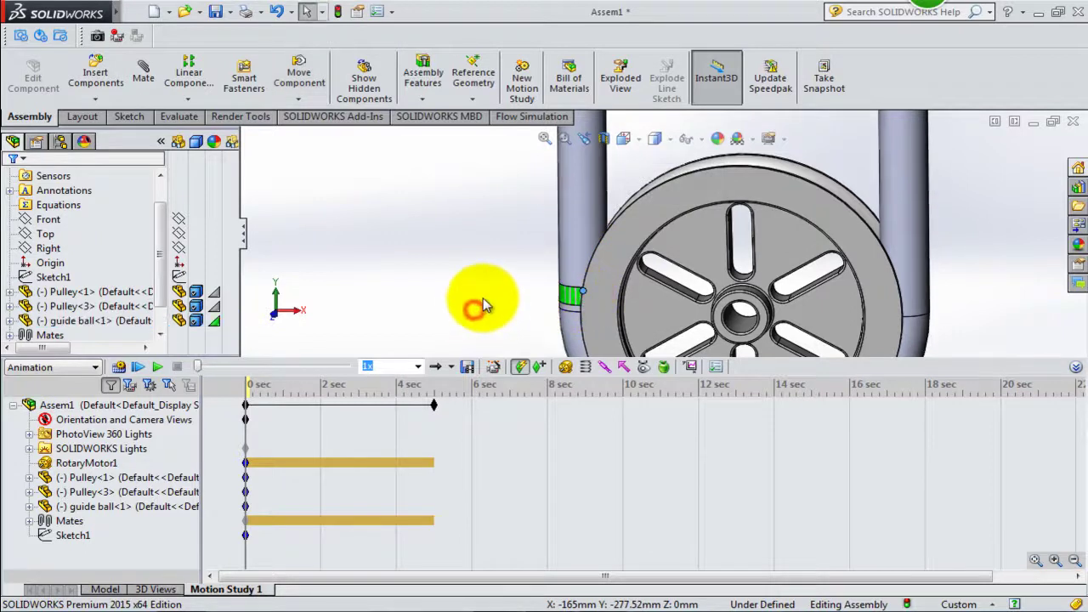
Rebuild the assembly, then start a new motor for Assem1 in the motion study.
{"action": "scroll", "coordinate": [480, 304], "scroll_direction": "up", "scroll_amount": 3}
{"action": "scroll", "coordinate": [656, 182], "scroll_direction": "up", "scroll_amount": 2}
{"action": "scroll", "coordinate": [680, 195], "scroll_direction": "down", "scroll_amount": 2}
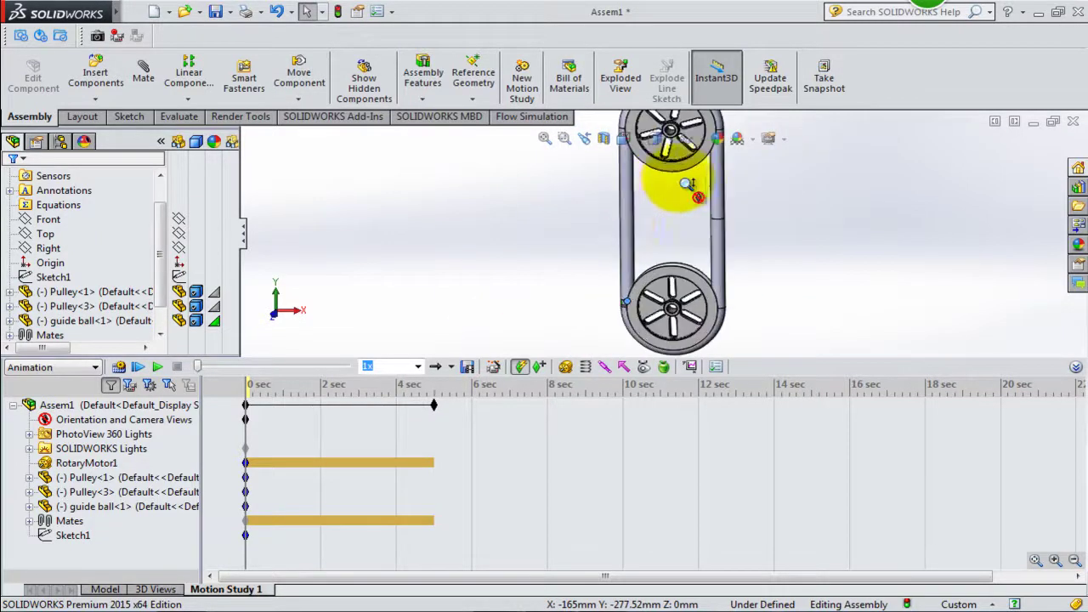
{"action": "left_click", "coordinate": [337, 11]}
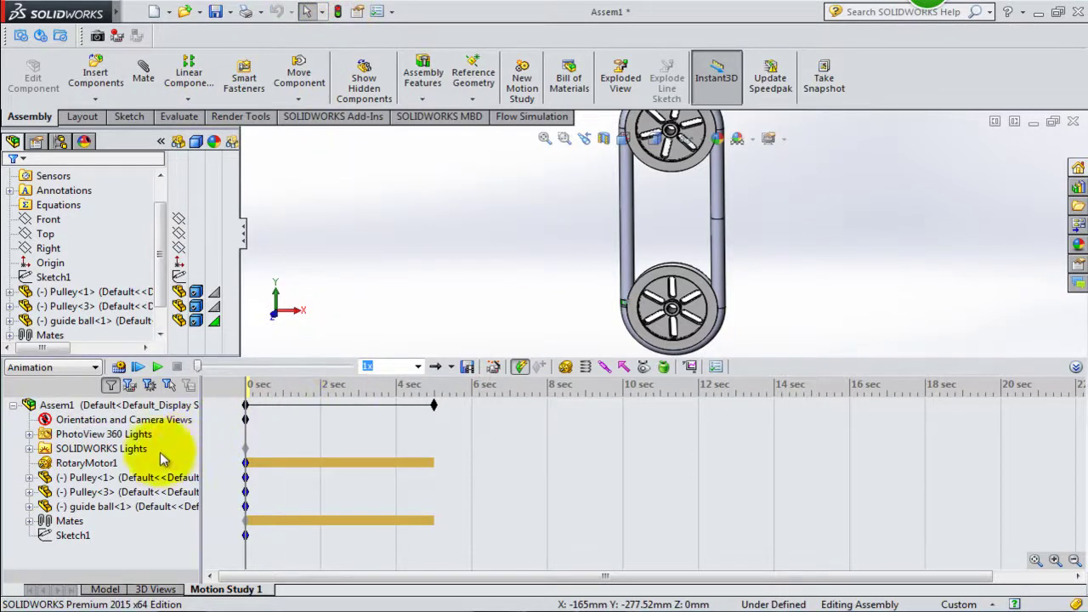
{"action": "left_click", "coordinate": [432, 403]}
{"action": "left_click", "coordinate": [566, 367]}
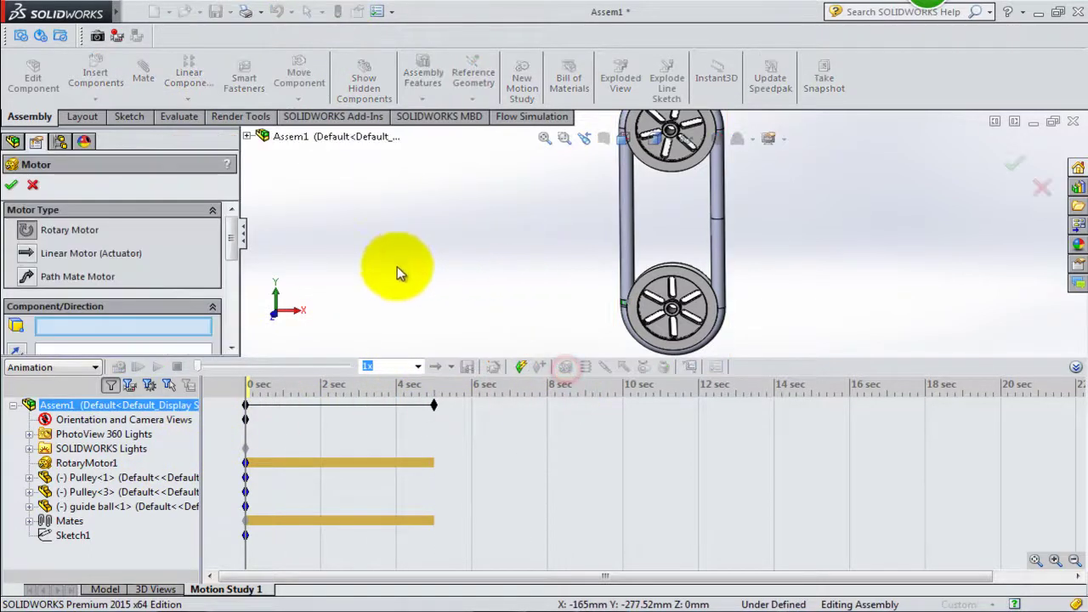
Add a Path Mate Motor on PathMate1 at a constant 100 mm/s.
{"action": "left_click", "coordinate": [77, 277]}
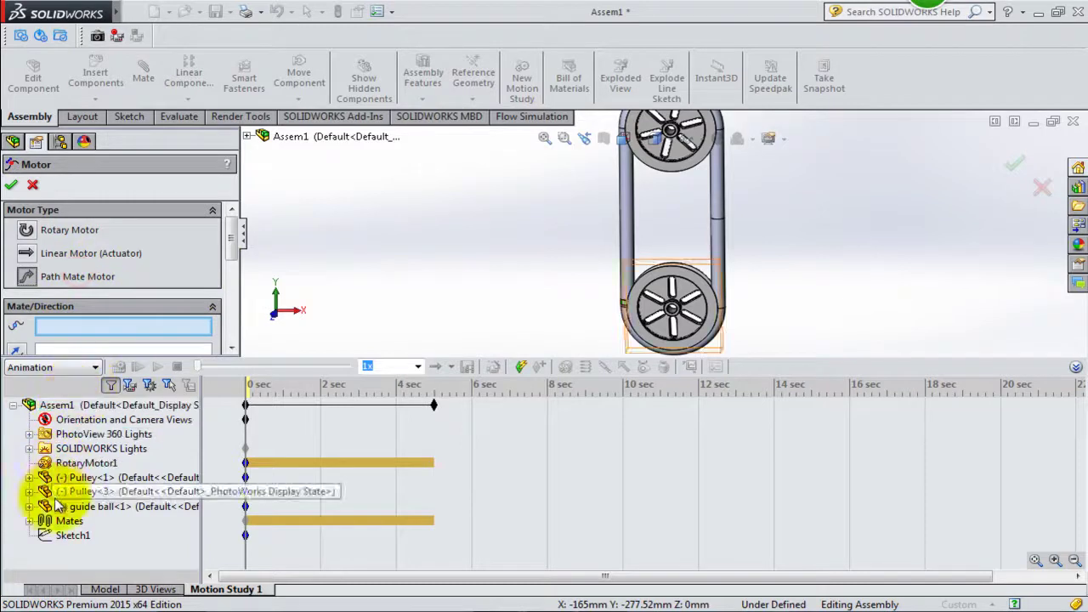
{"action": "left_click", "coordinate": [29, 521]}
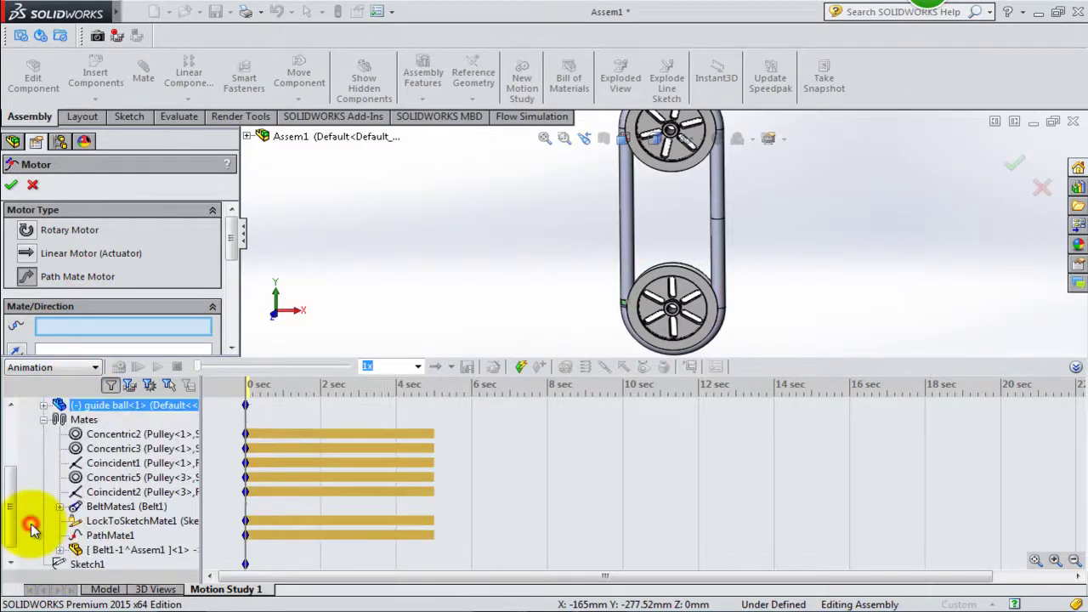
{"action": "left_click", "coordinate": [109, 536]}
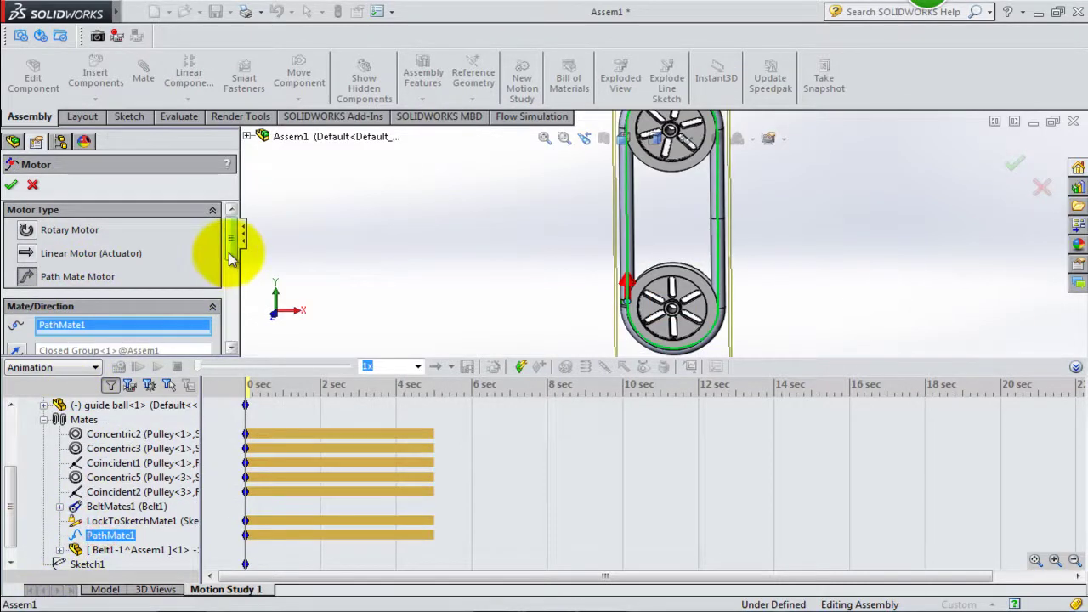
{"action": "left_click_drag", "start_coordinate": [231, 244], "coordinate": [228, 302]}
{"action": "scroll", "coordinate": [174, 303], "scroll_direction": "down", "scroll_amount": 2}
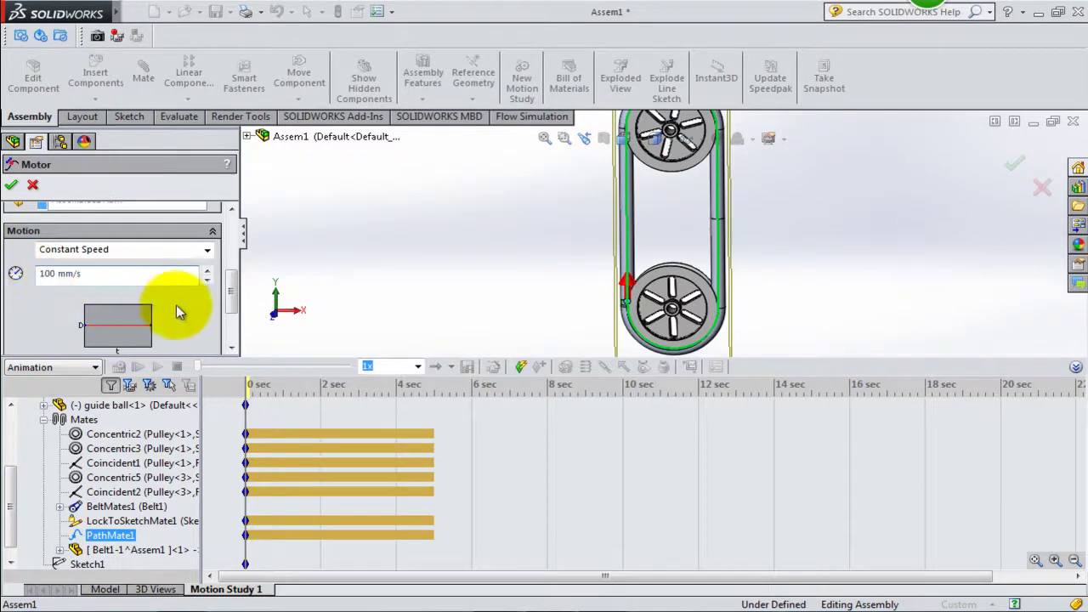
{"action": "left_click_drag", "start_coordinate": [233, 312], "coordinate": [234, 334]}
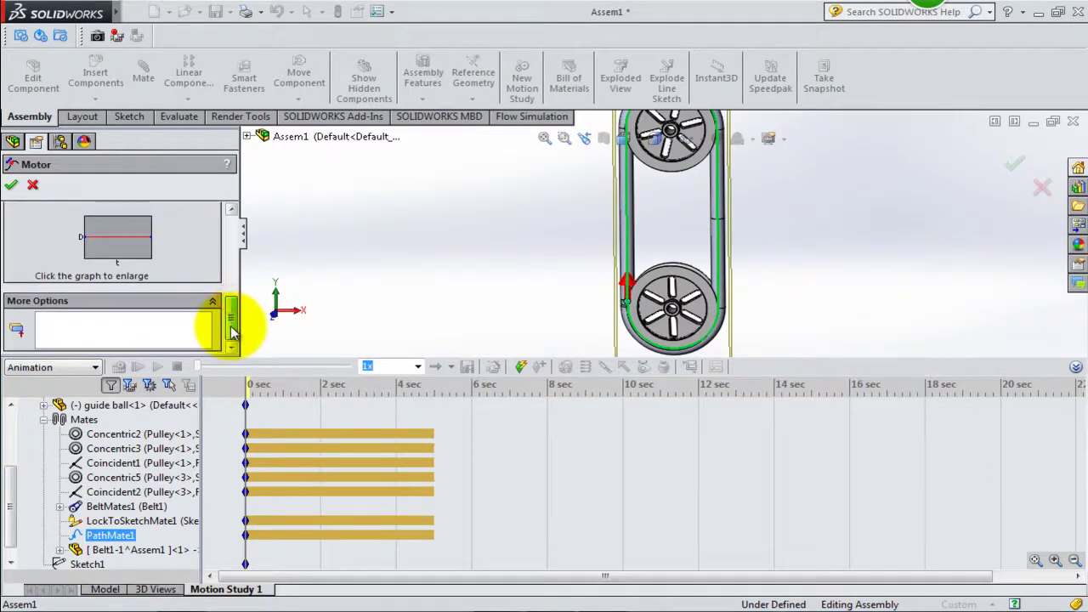
{"action": "left_click", "coordinate": [12, 189]}
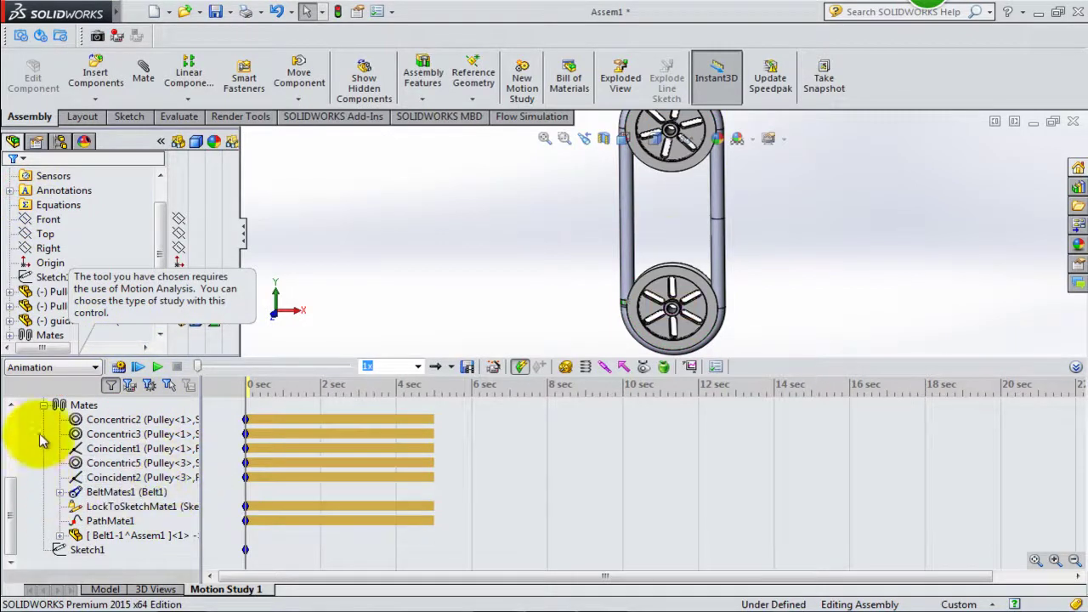
{"action": "left_click", "coordinate": [43, 404]}
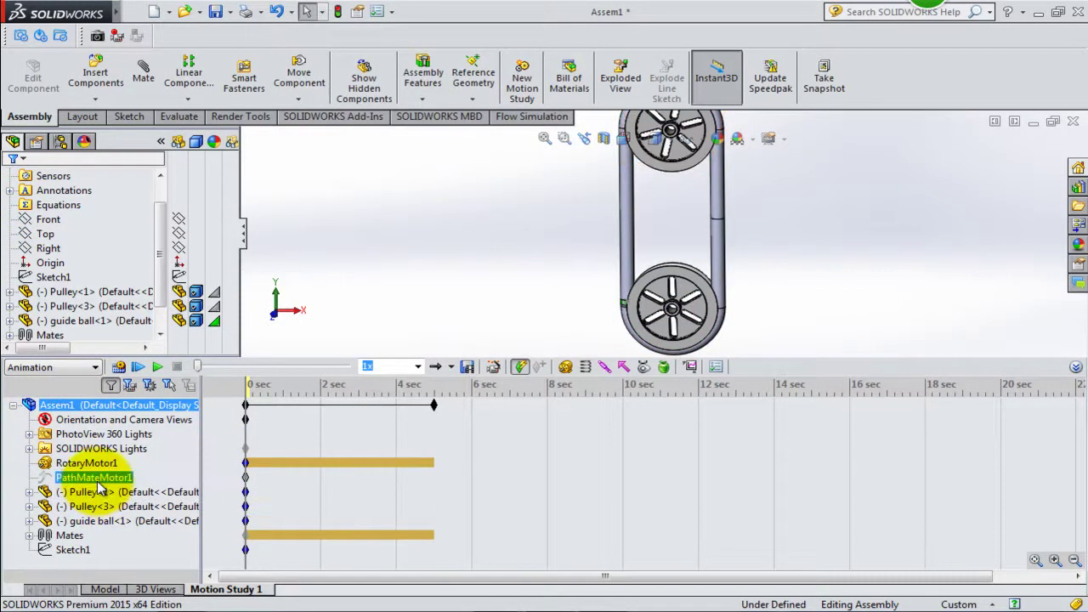
{"action": "left_click", "coordinate": [61, 368]}
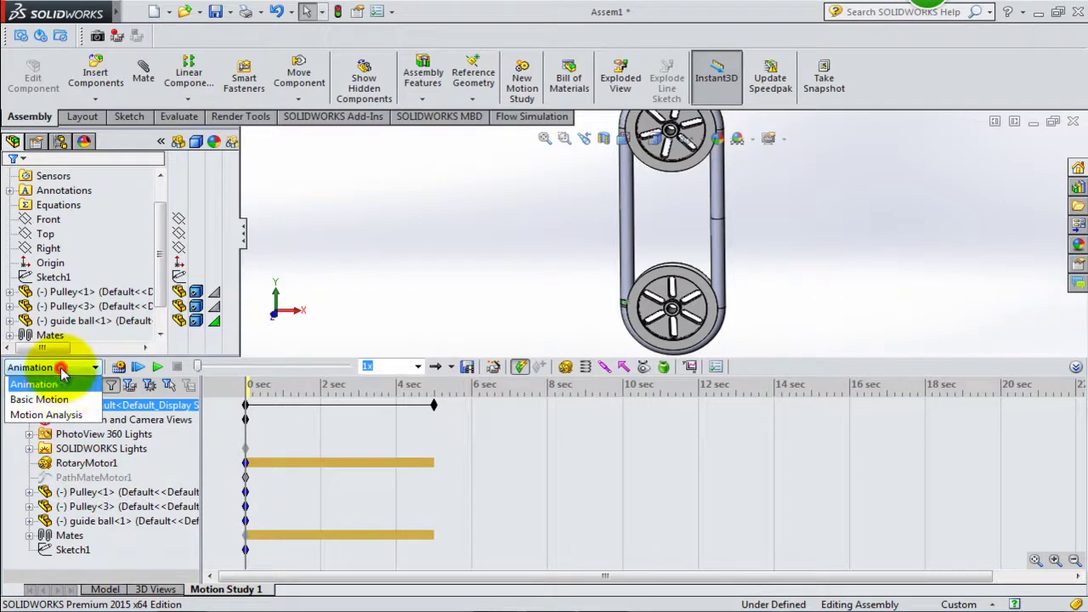
Switch Motion Study 1 to Motion Analysis, set the end key point to 15 s, and calculate.
{"action": "left_click", "coordinate": [64, 416]}
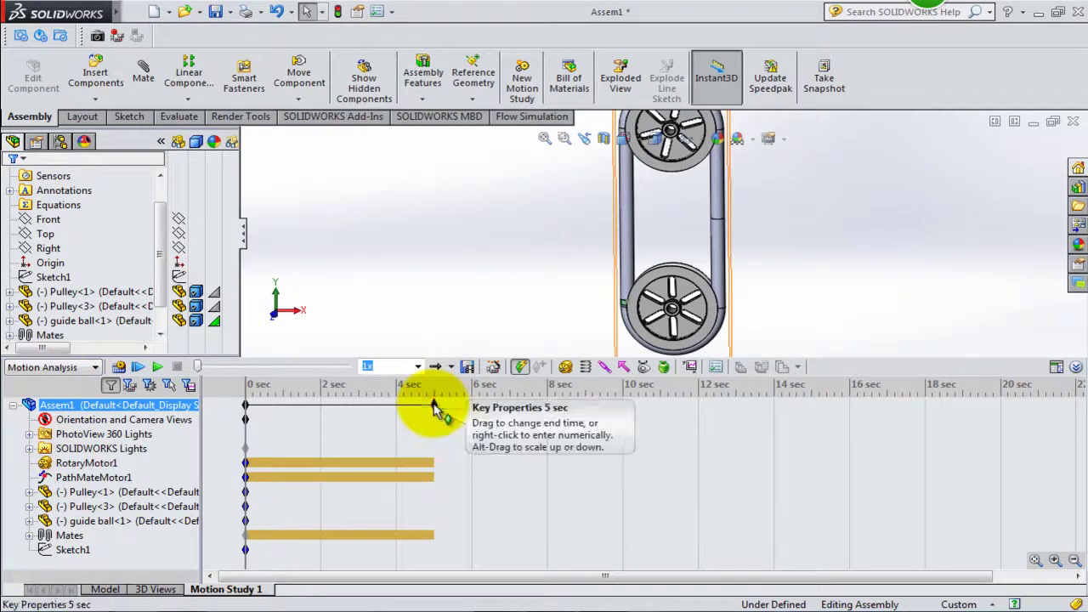
{"action": "right_click", "coordinate": [434, 406]}
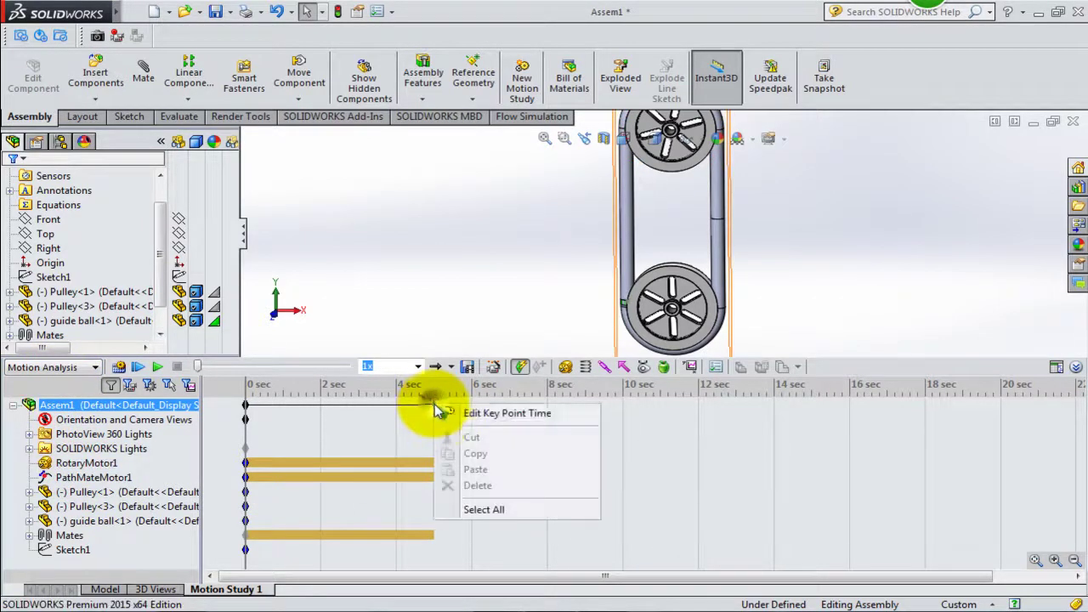
{"action": "left_click", "coordinate": [487, 417]}
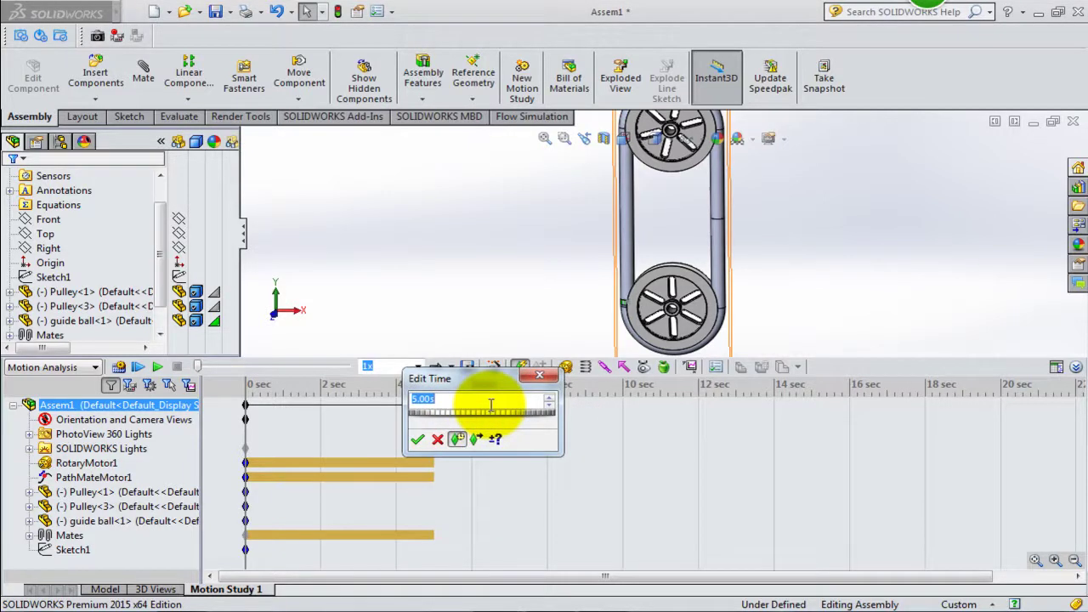
{"action": "key", "text": "Return"}
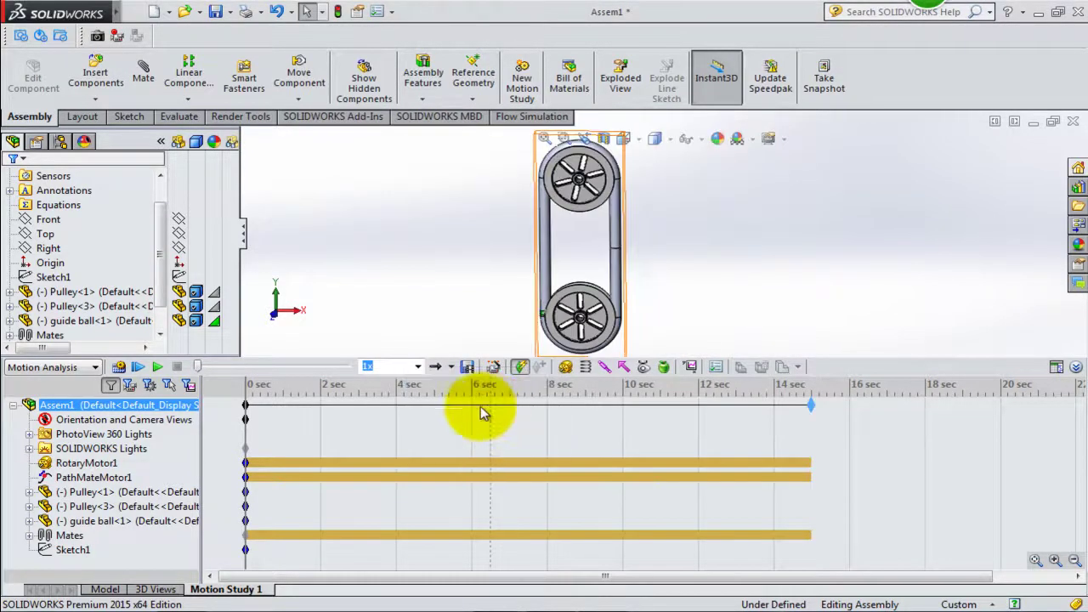
{"action": "left_click", "coordinate": [120, 369]}
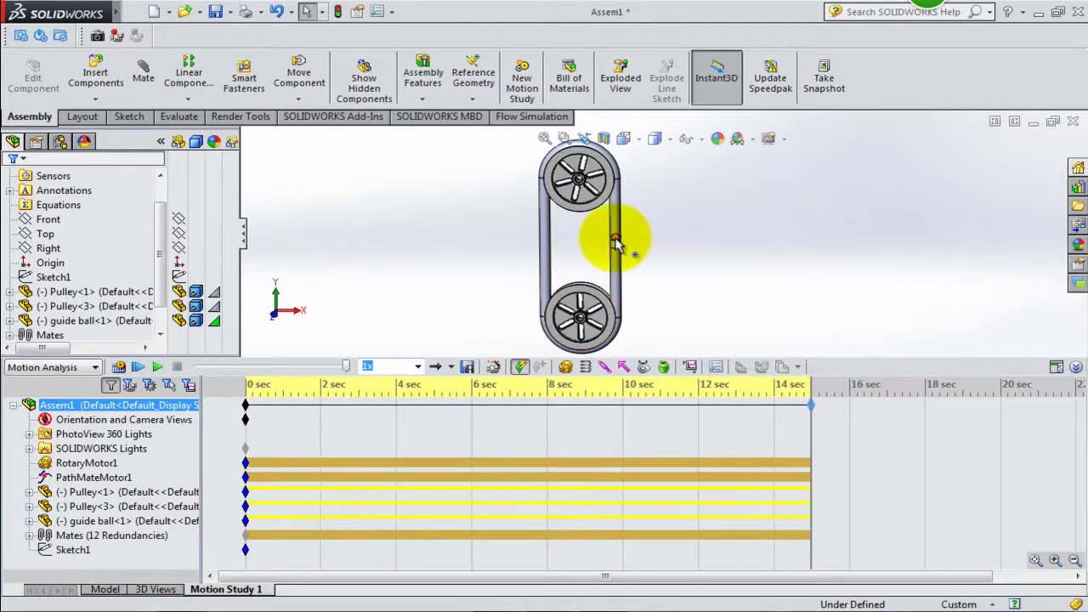
Move the end key point from 15 s to 20 s and recalculate the motion.
{"action": "right_click", "coordinate": [815, 408]}
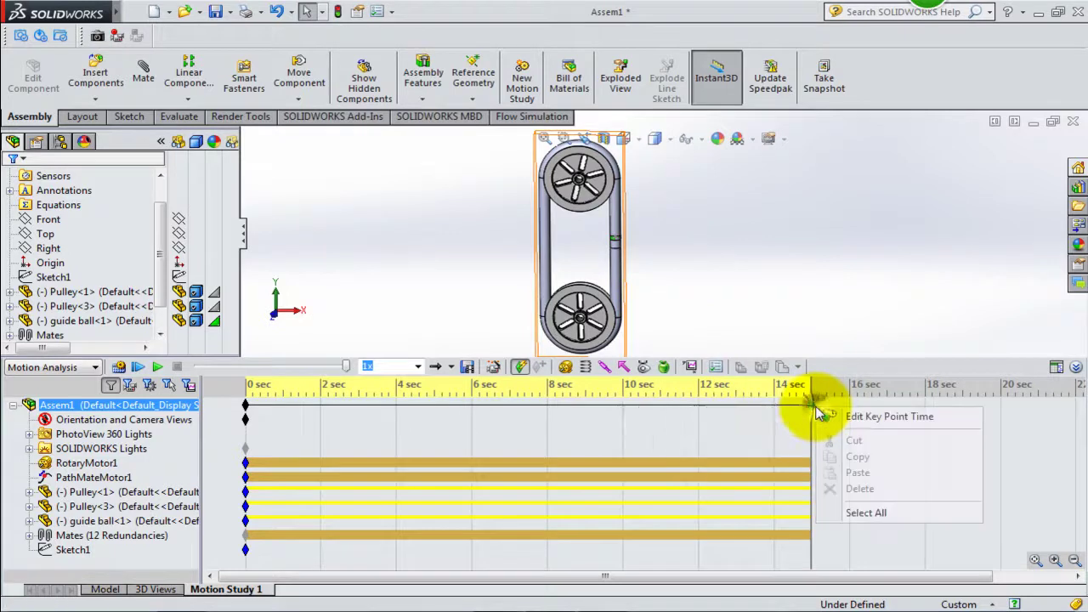
{"action": "left_click", "coordinate": [837, 417]}
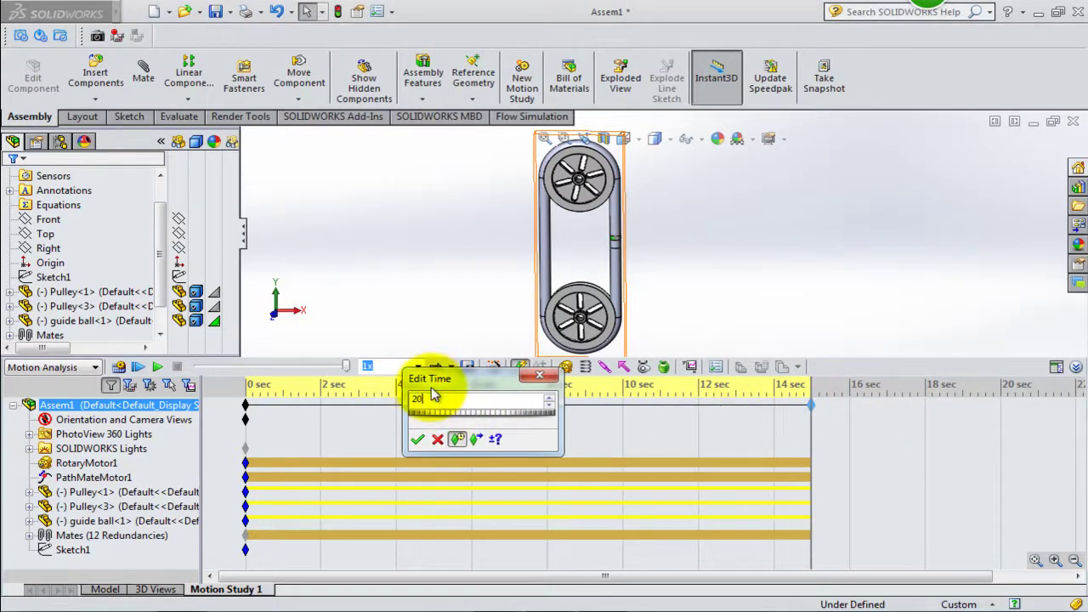
{"action": "left_click", "coordinate": [416, 439]}
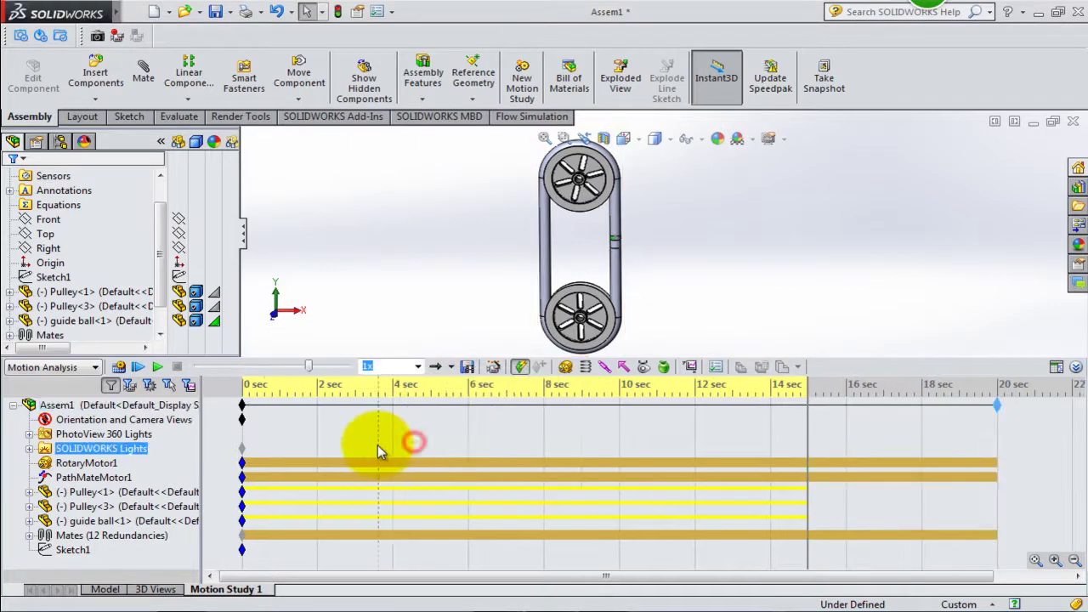
{"action": "left_click", "coordinate": [119, 366]}
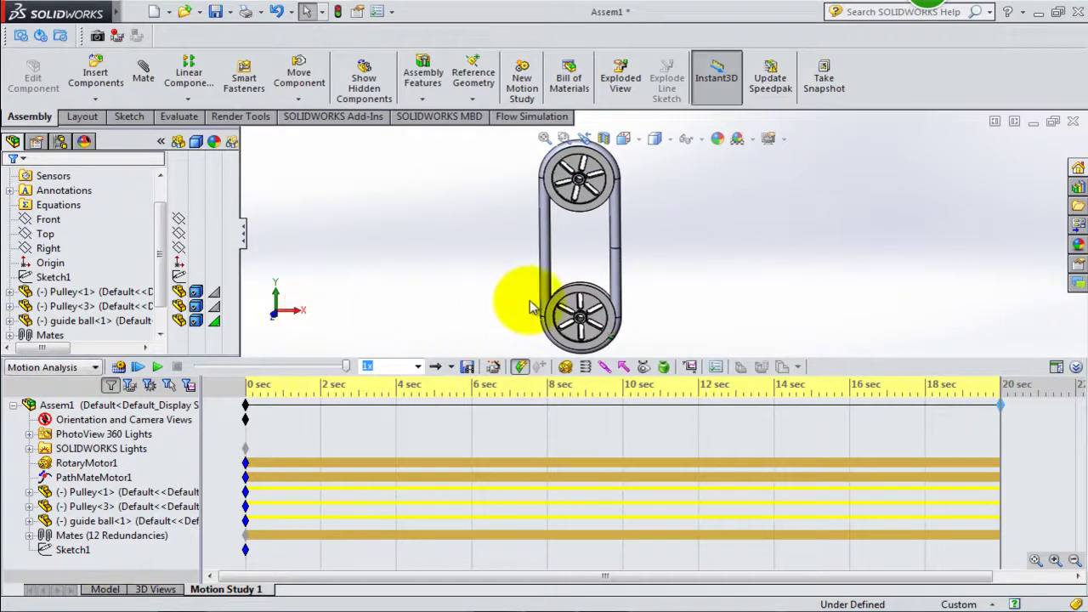
Save the assembly, acknowledge the path mate warnings, and orbit the belt slightly with the timeline shown.
{"action": "left_click", "coordinate": [215, 11]}
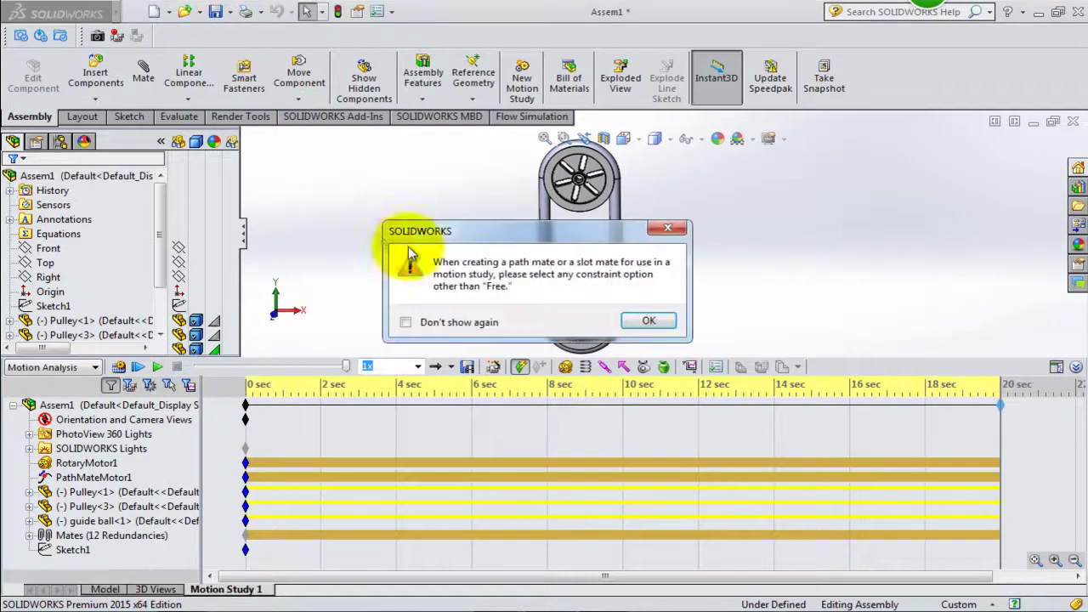
{"action": "left_click", "coordinate": [648, 322]}
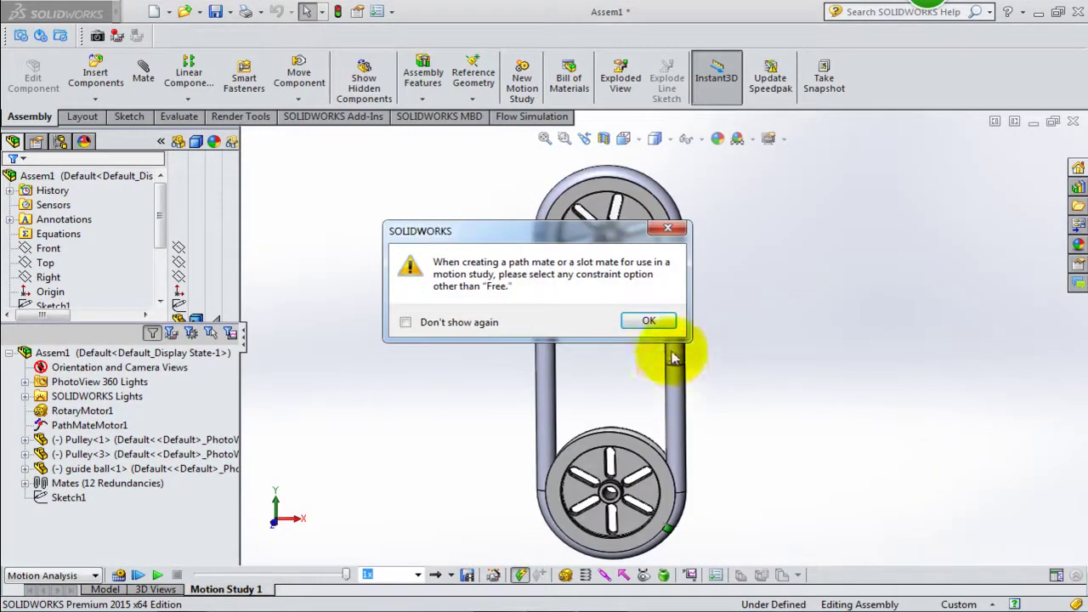
{"action": "left_click", "coordinate": [646, 320]}
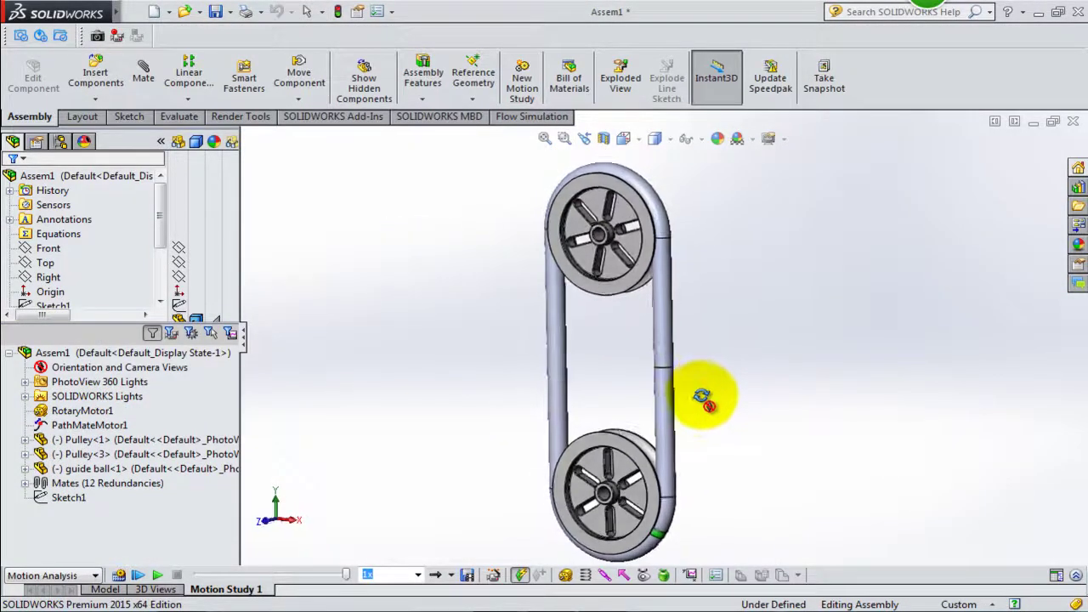
{"action": "middle_click_drag", "start_coordinate": [712, 390], "coordinate": [713, 422]}
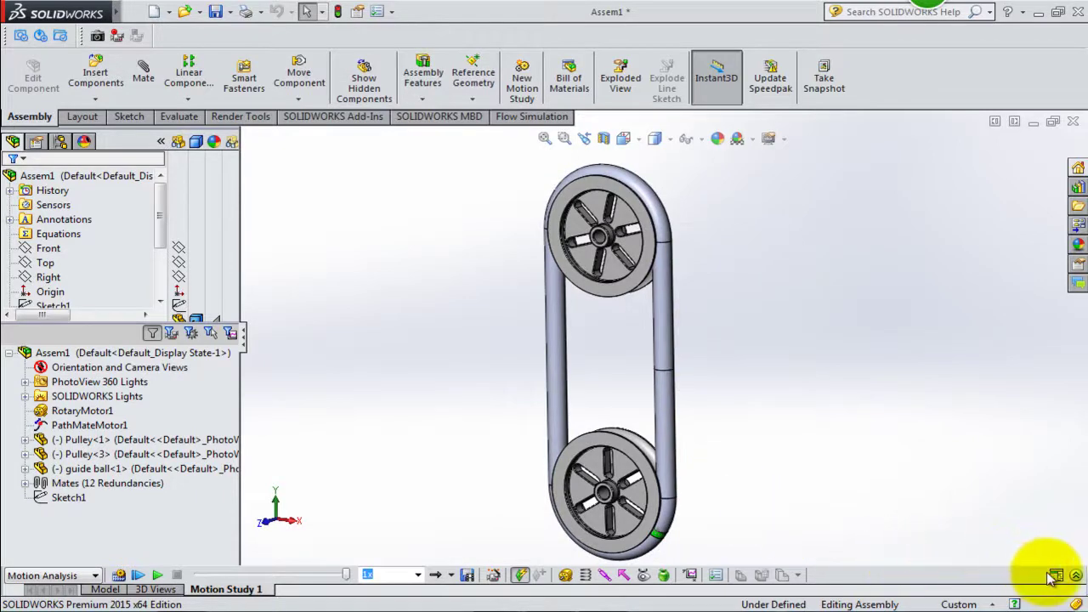
{"action": "left_click", "coordinate": [1079, 576]}
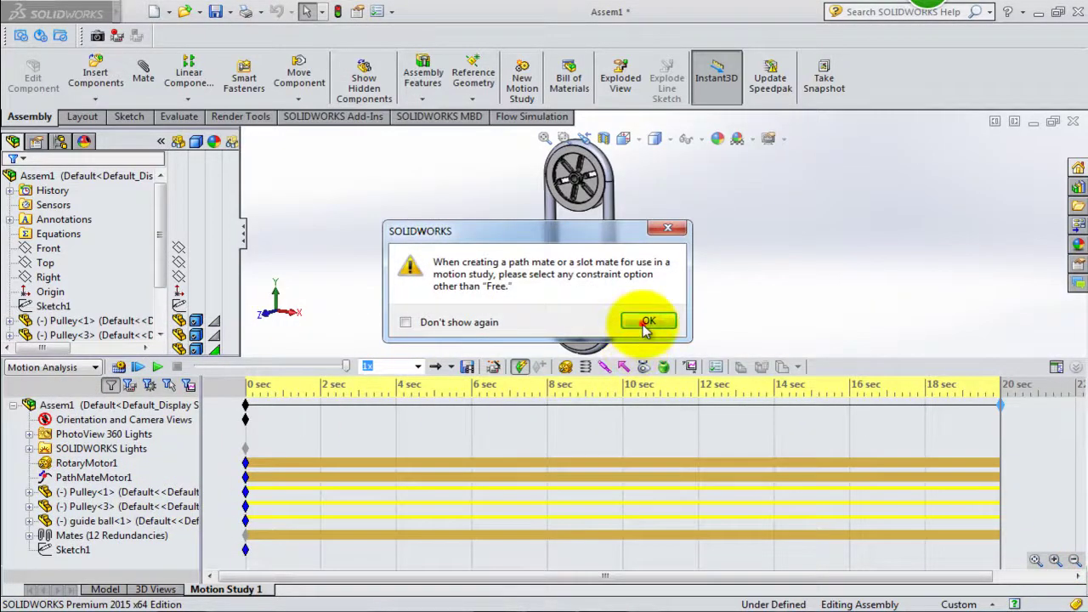
{"action": "left_click", "coordinate": [646, 322]}
Disable playback of view keys for Orientation and Camera Views.
{"action": "right_click", "coordinate": [118, 425]}
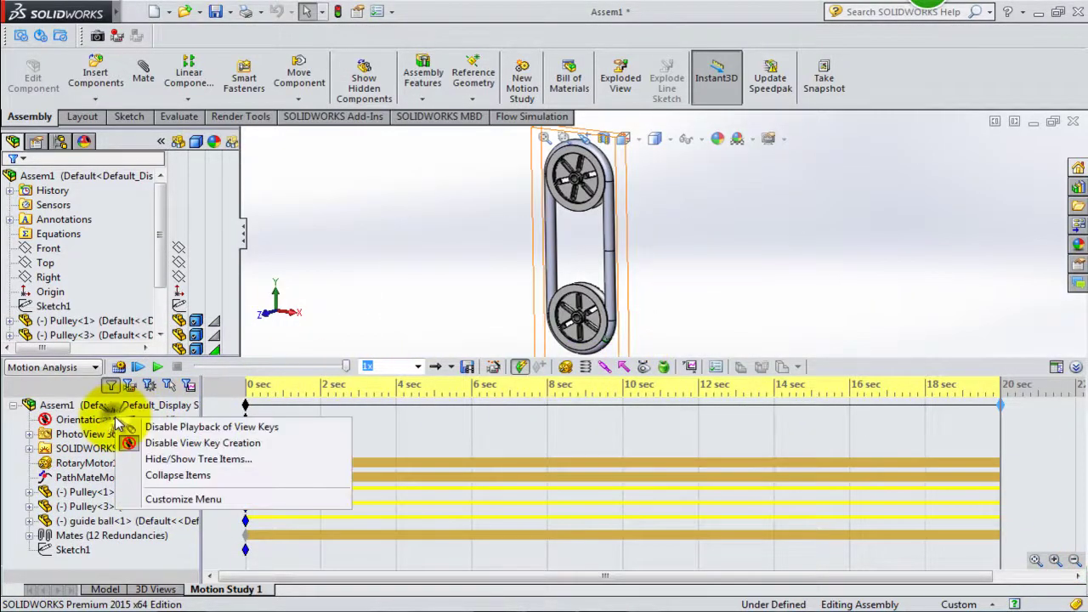
{"action": "left_click", "coordinate": [136, 443]}
{"action": "right_click", "coordinate": [101, 425]}
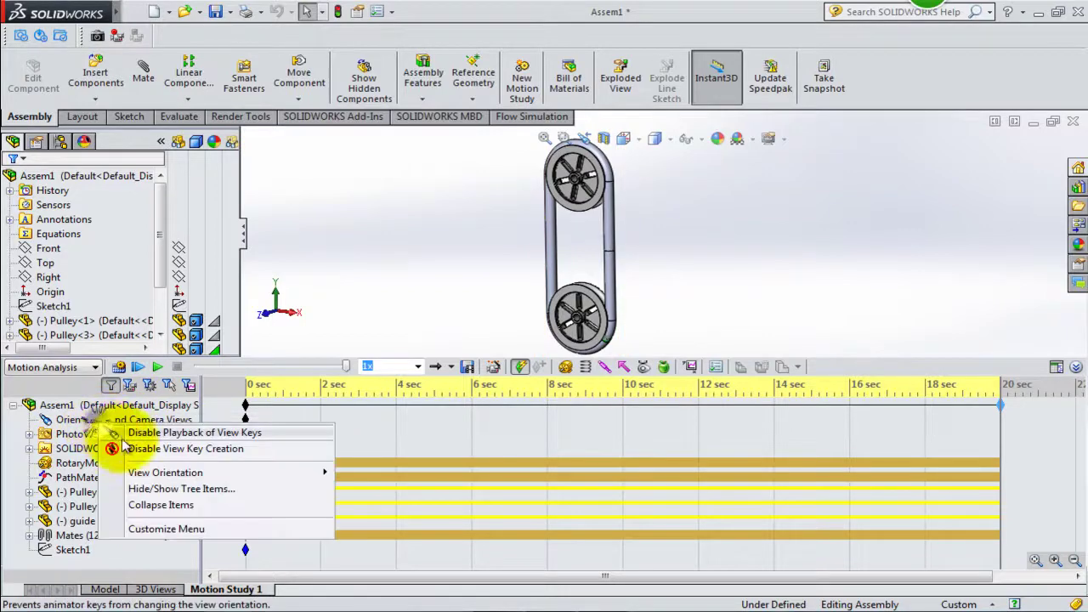
{"action": "left_click", "coordinate": [127, 431]}
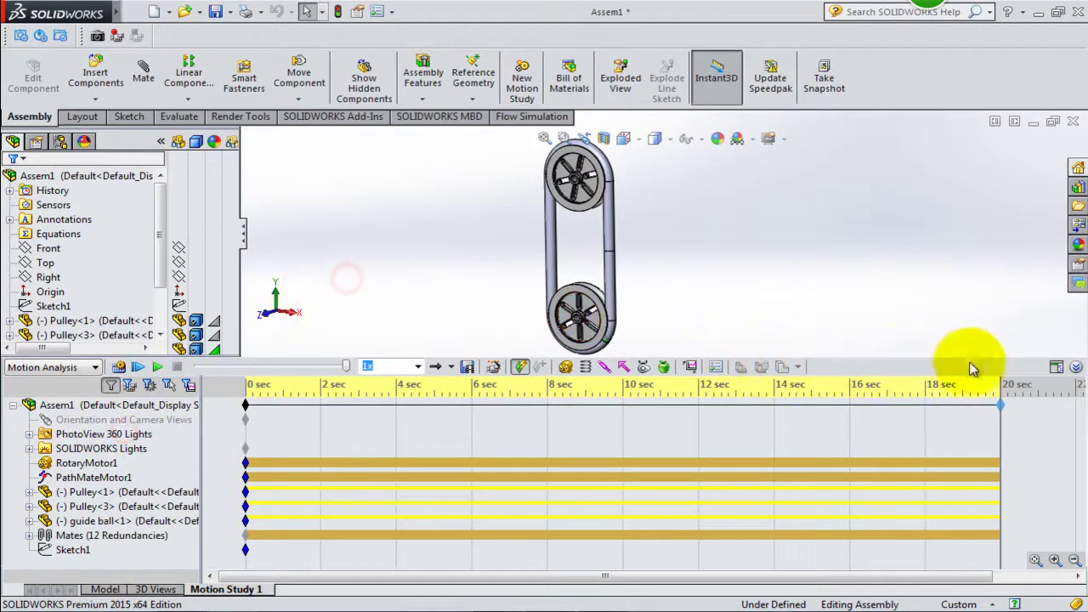
Hide the timeline, acknowledge the path mate warning, and play the 20 s motion.
{"action": "left_click", "coordinate": [1076, 368]}
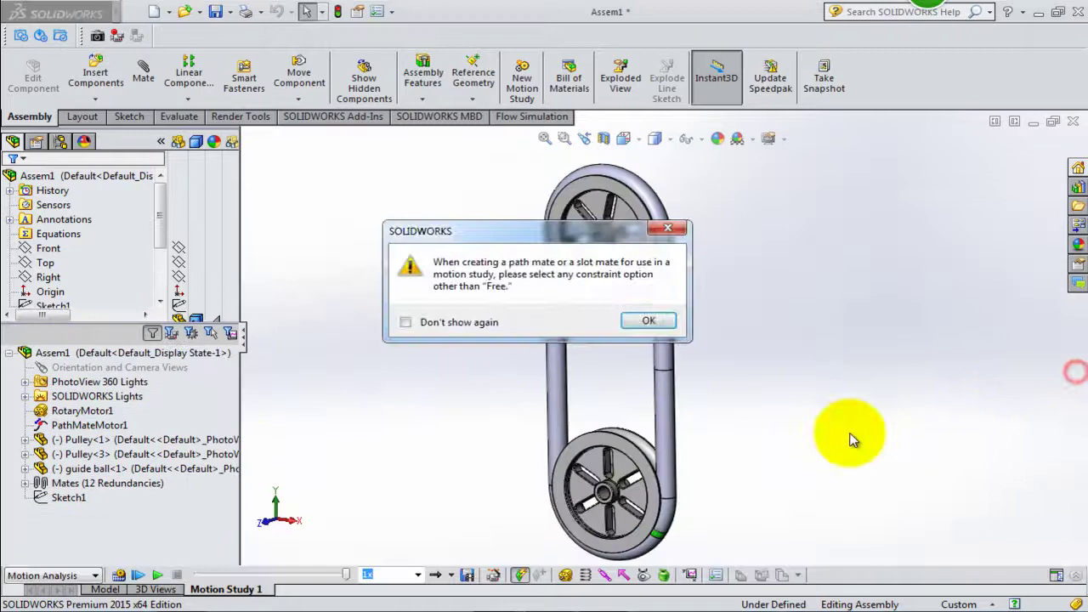
{"action": "left_click", "coordinate": [648, 321]}
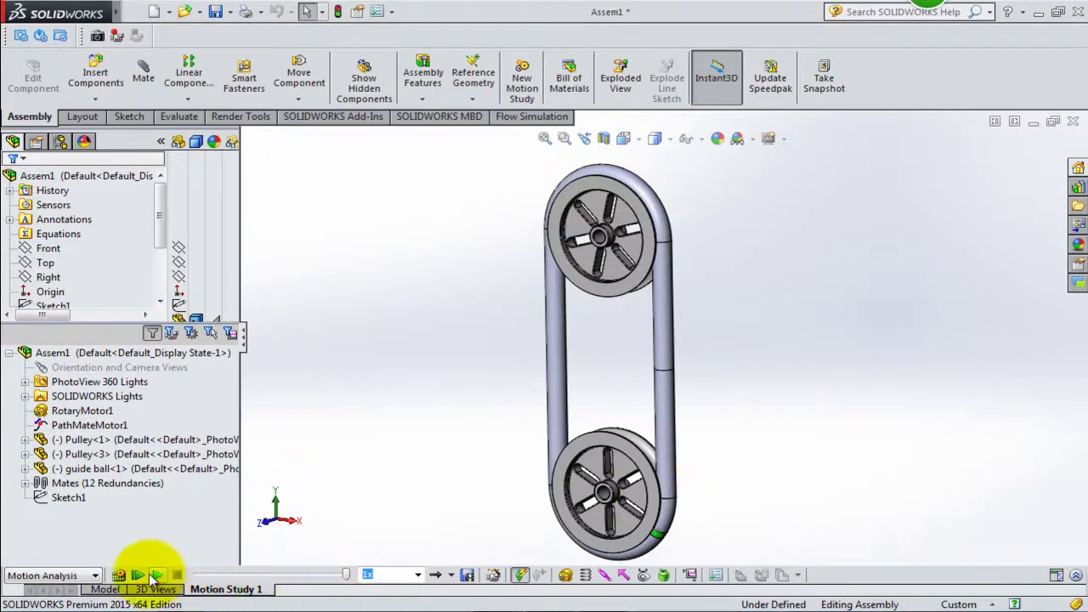
{"action": "left_click", "coordinate": [155, 576]}
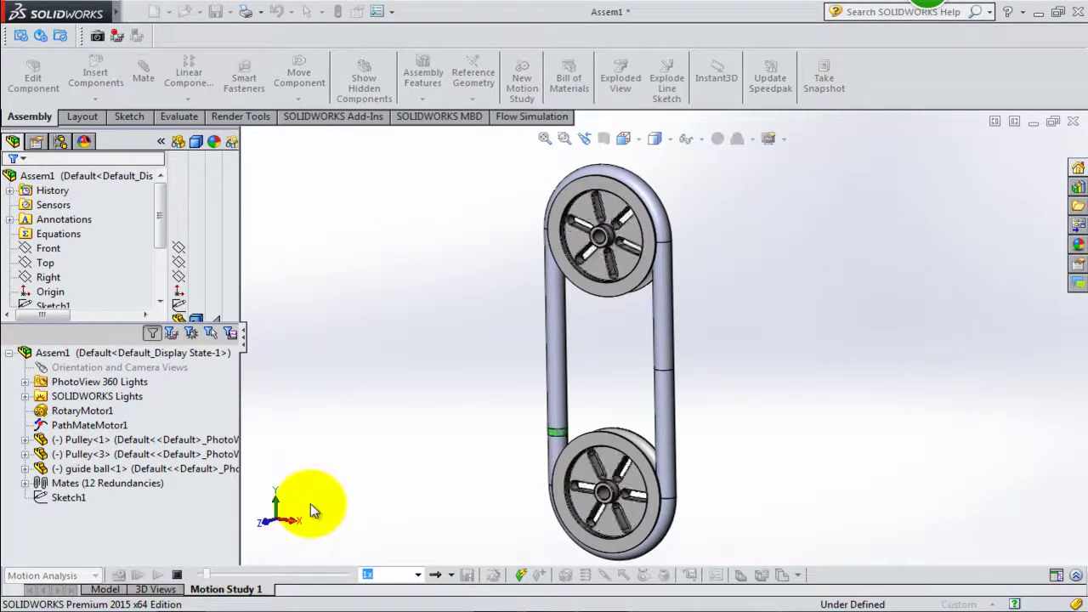